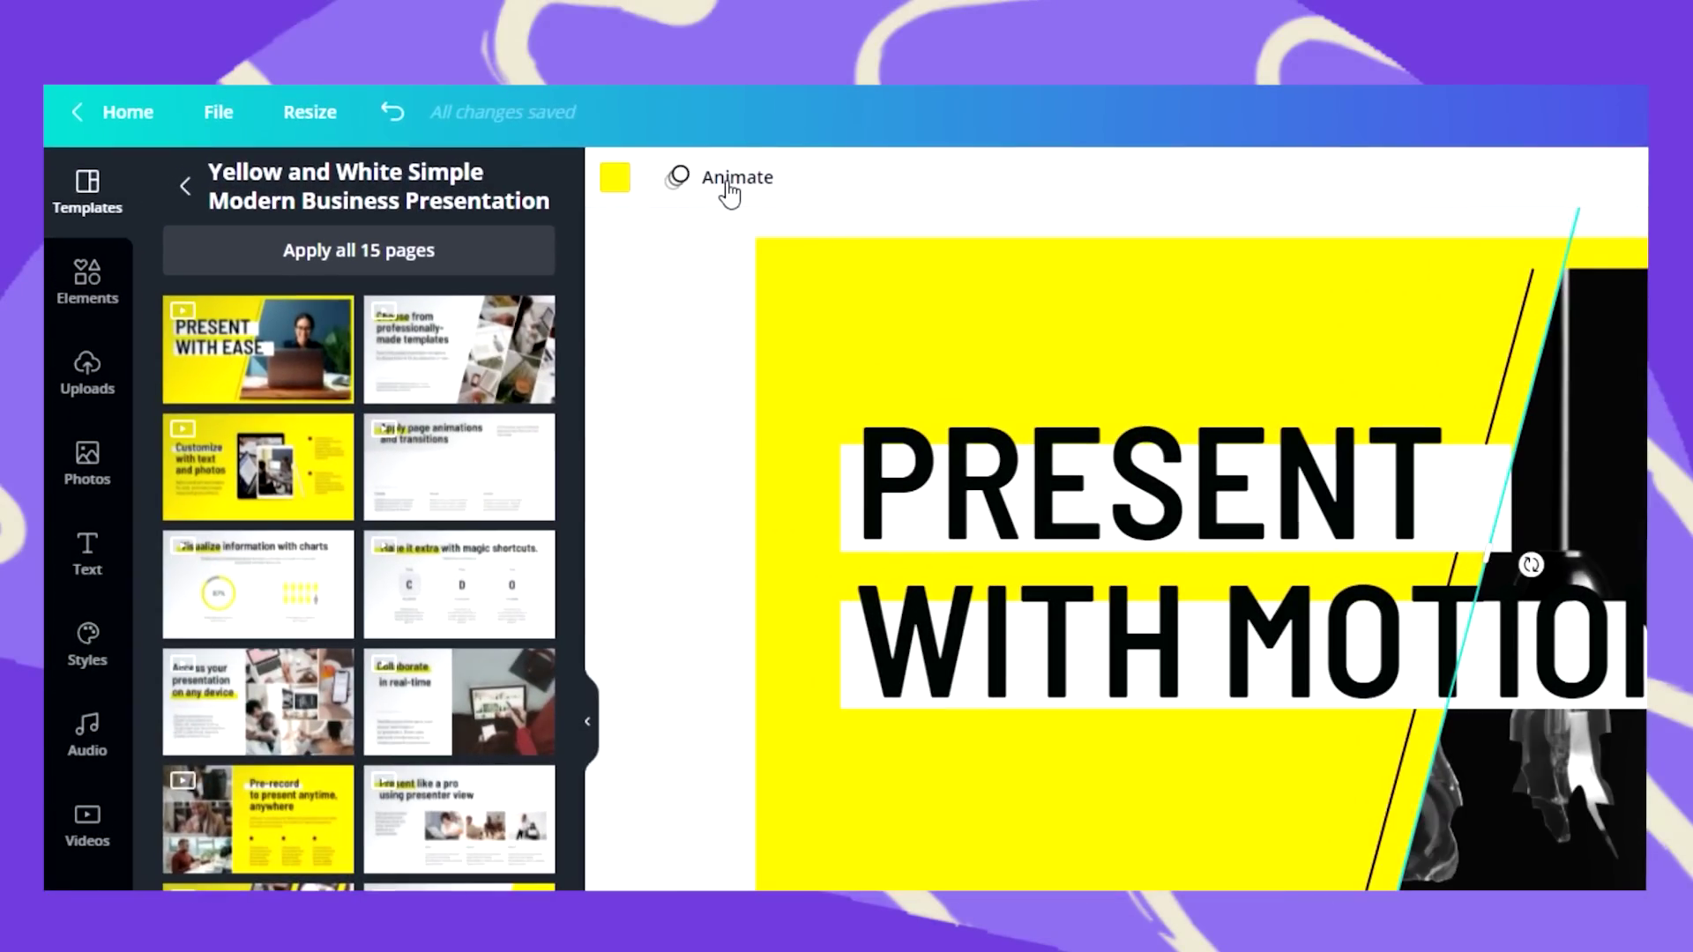
Give the PRESENT WITH MOTION title slide a Fade page animation, with Apply to all pages off.
left_click(728, 184)
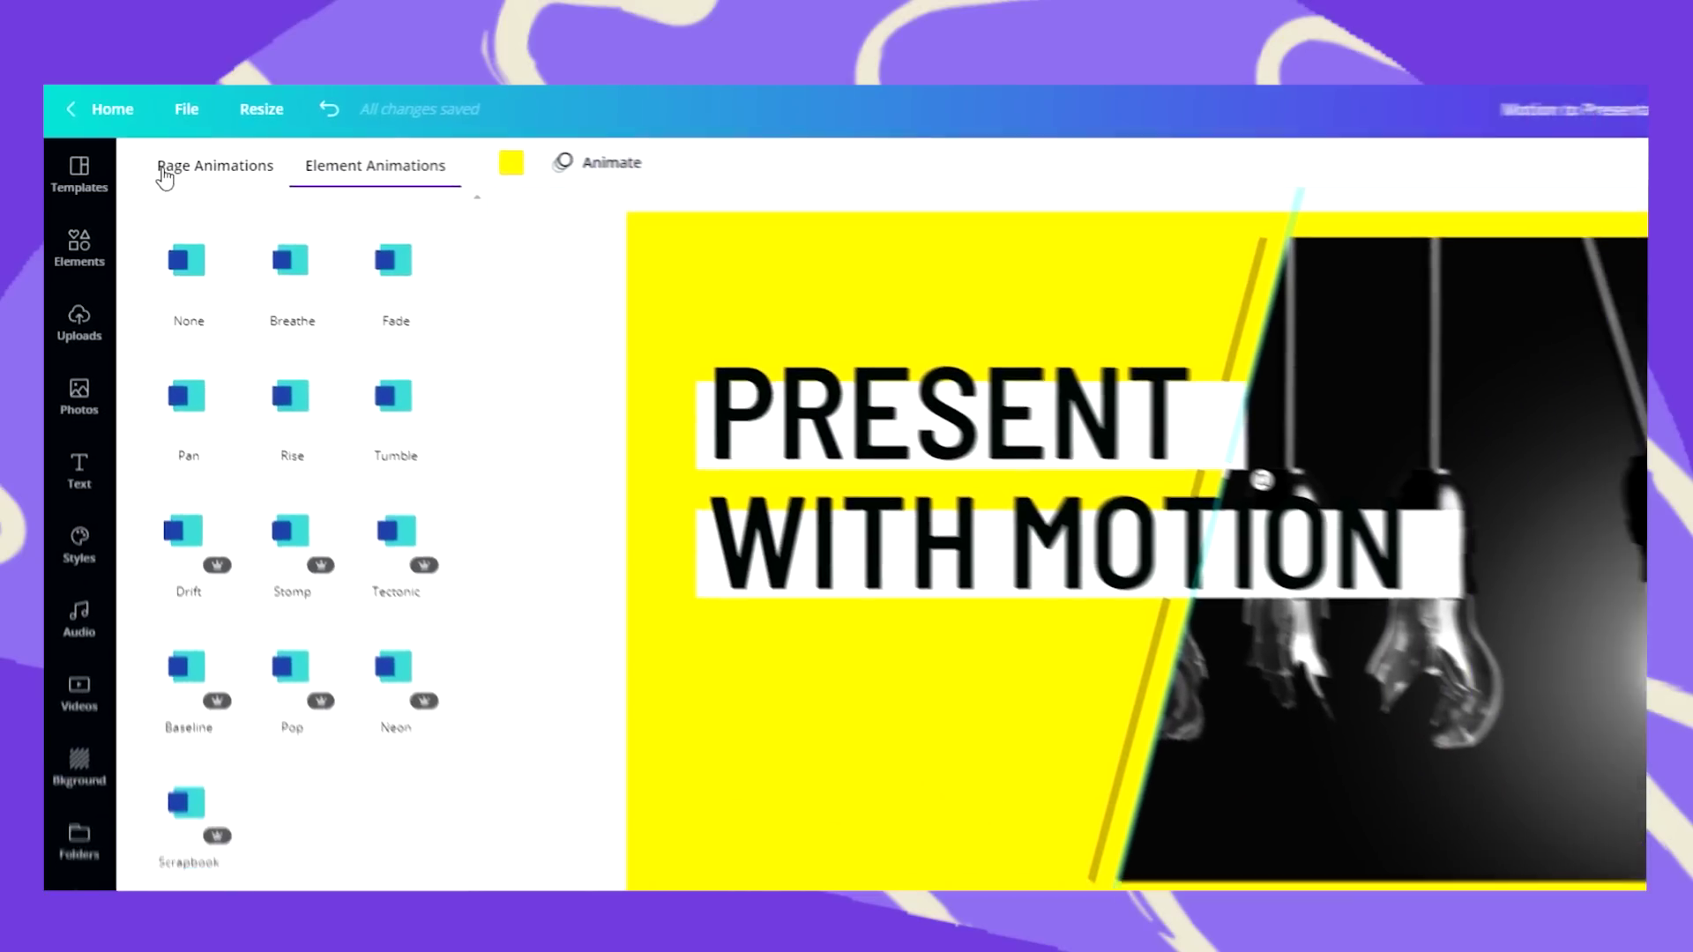
left_click(254, 181)
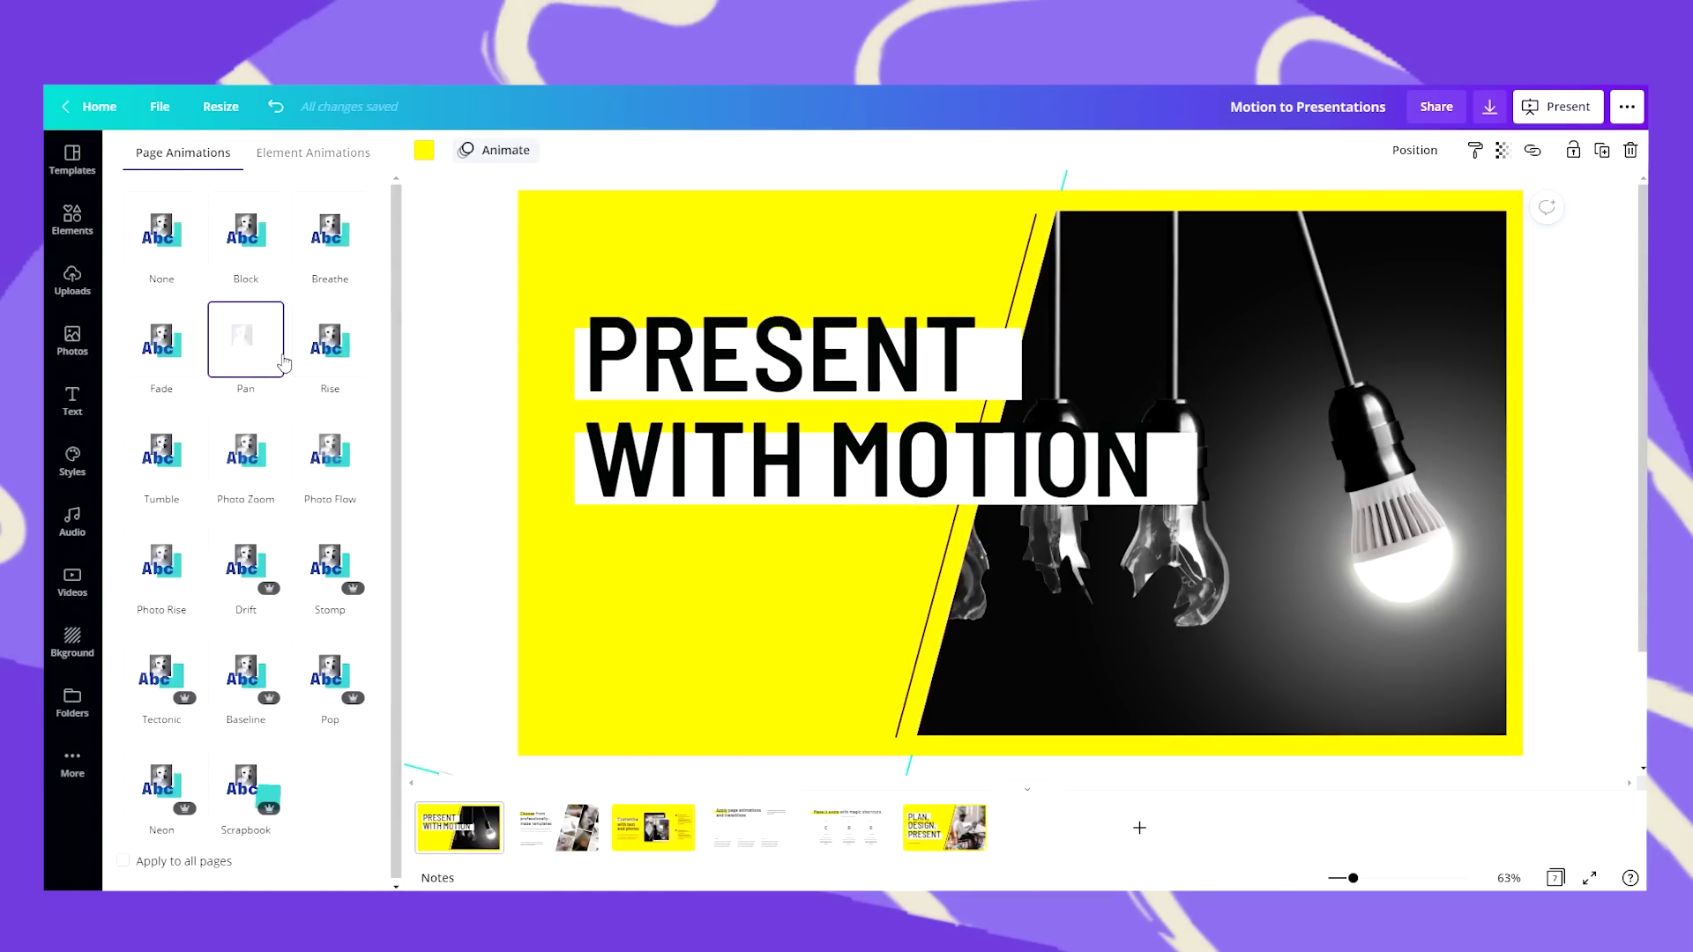
left_click(314, 357)
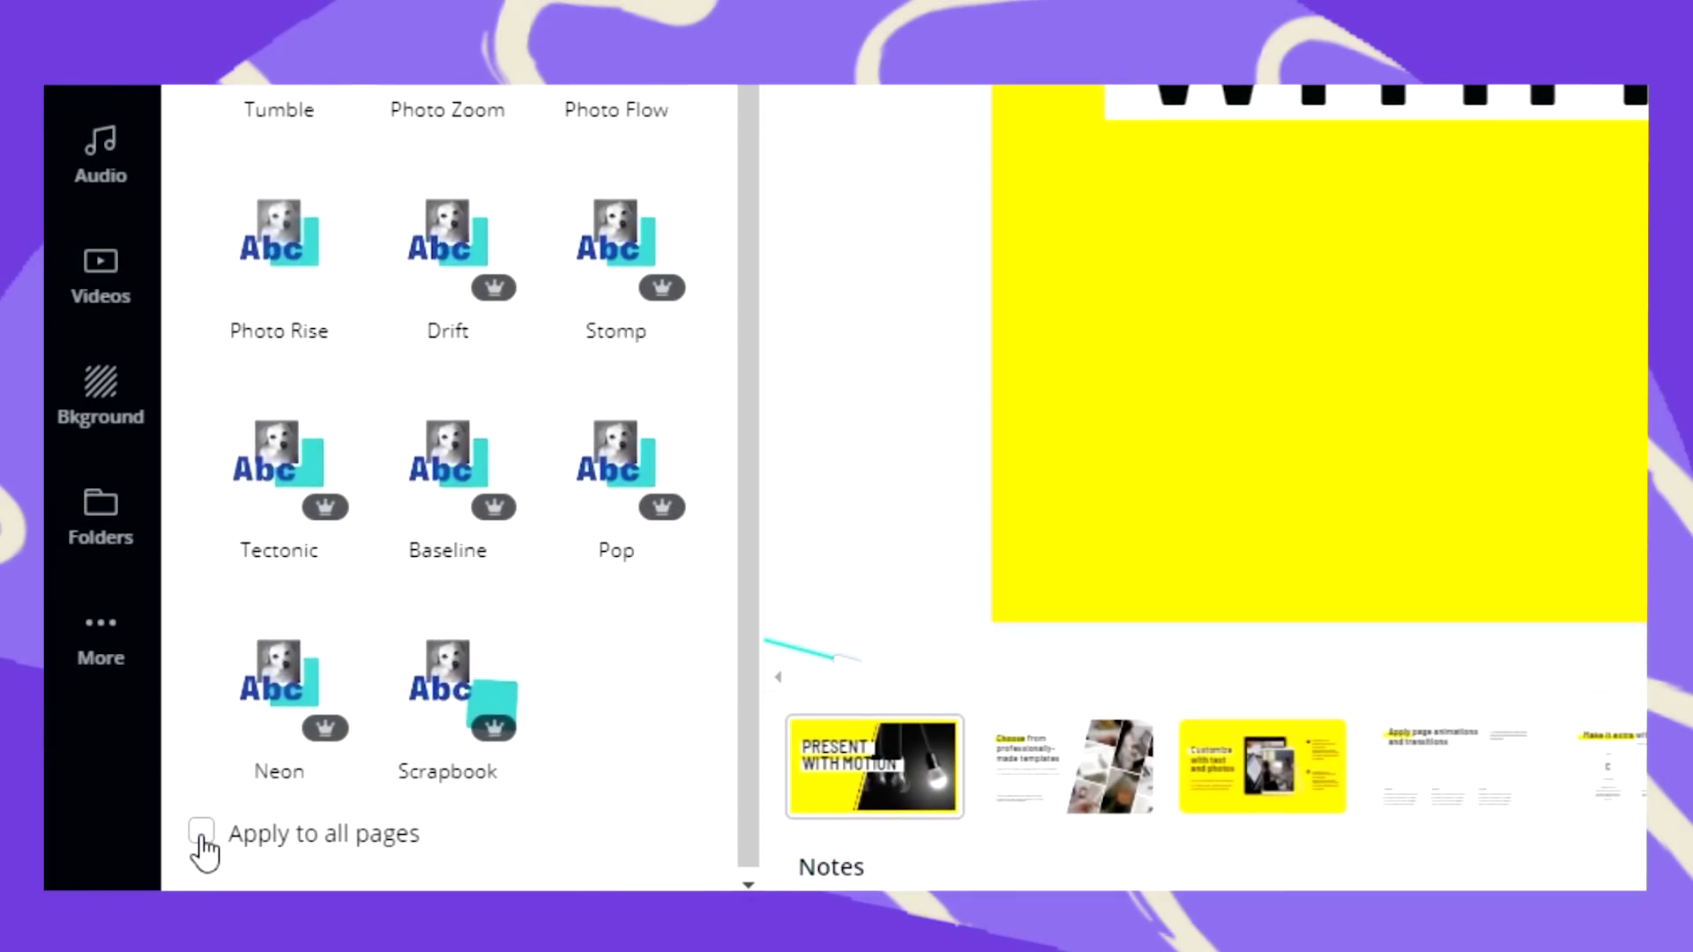
left_click(202, 847)
left_click(202, 837)
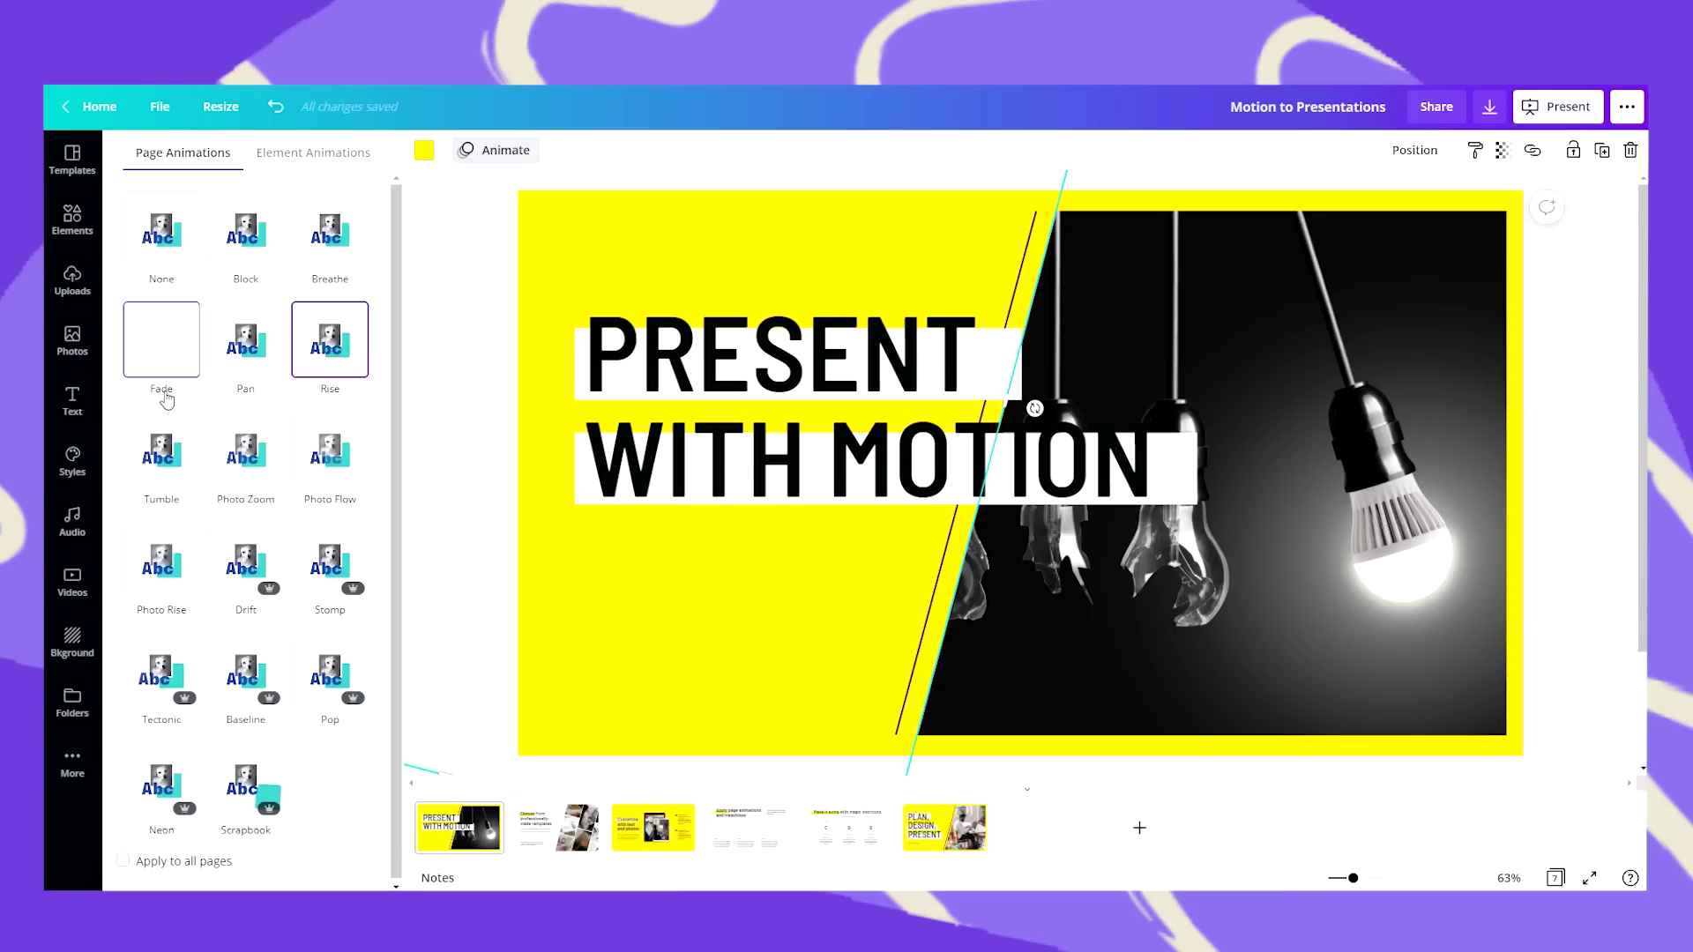
left_click(152, 350)
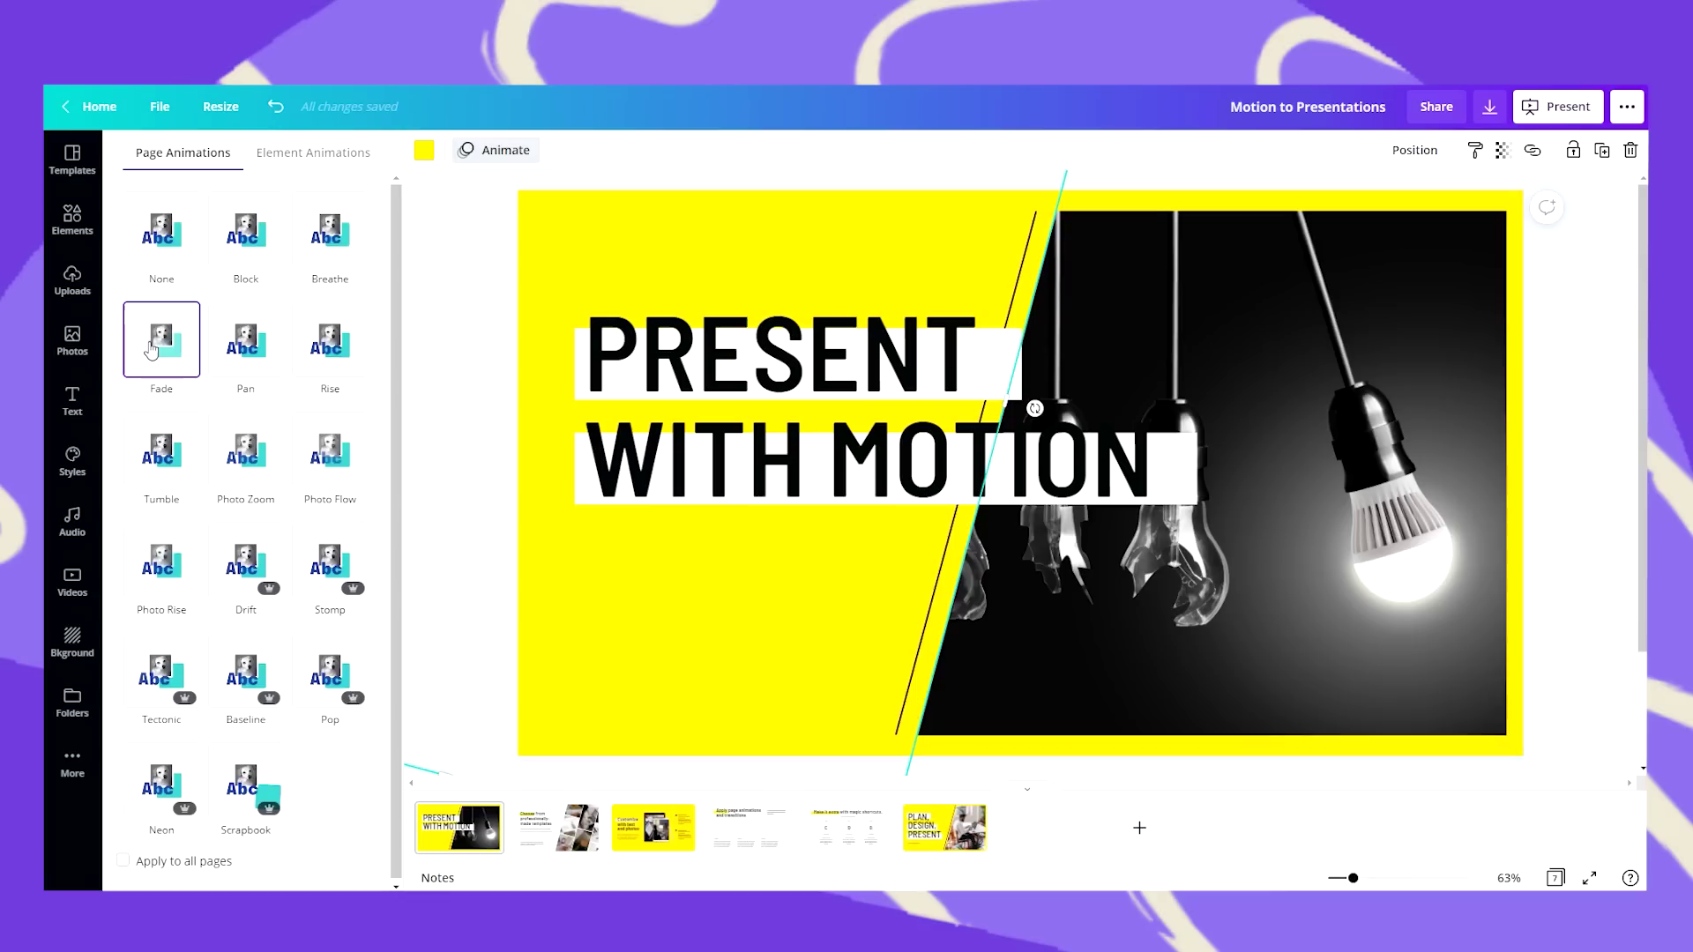
Preview Rise, Drift and Tectonic on the PRESENT title text, then settle on Neon.
left_click(282, 155)
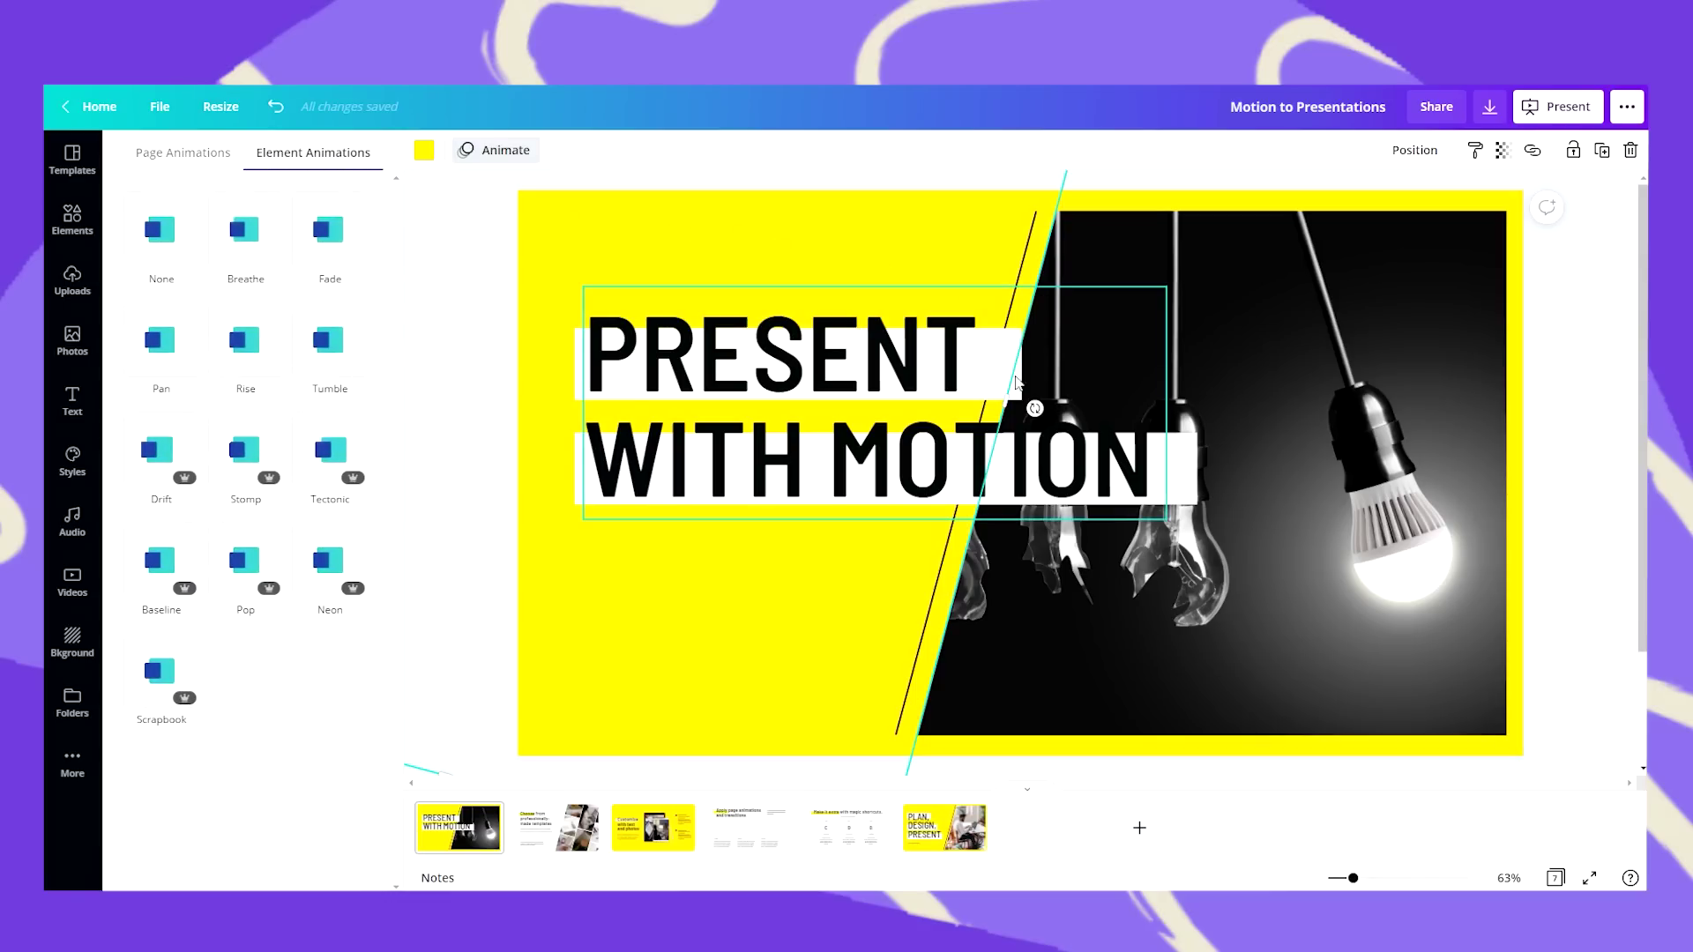
left_click(575, 352)
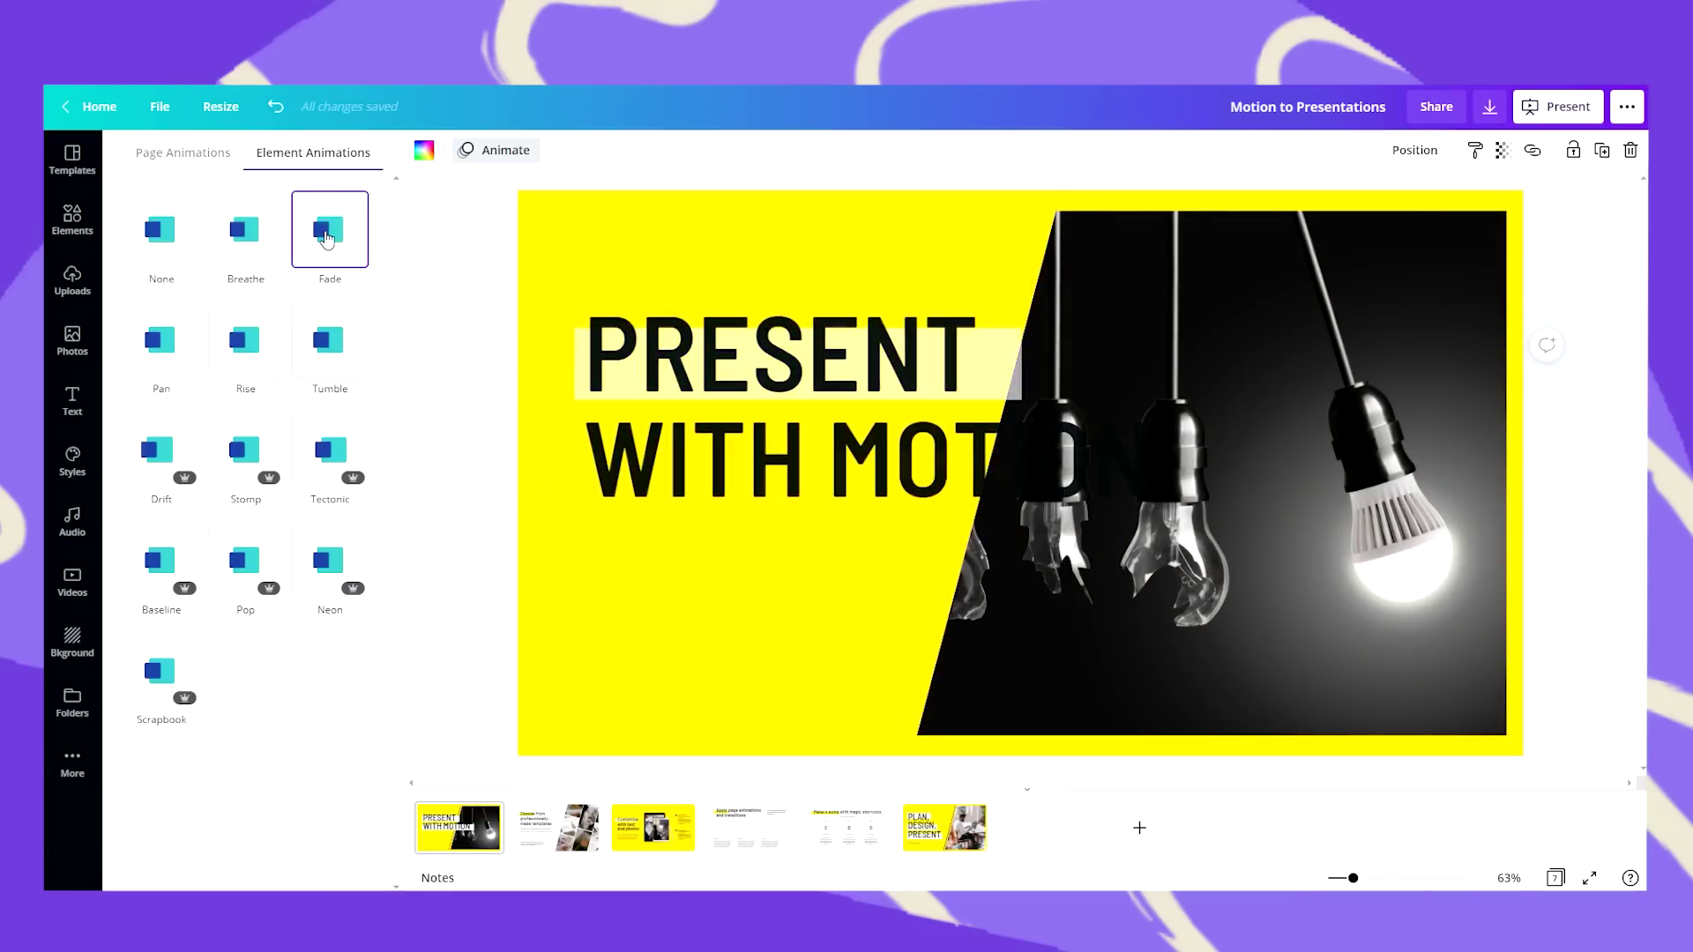
left_click(260, 352)
left_click(183, 454)
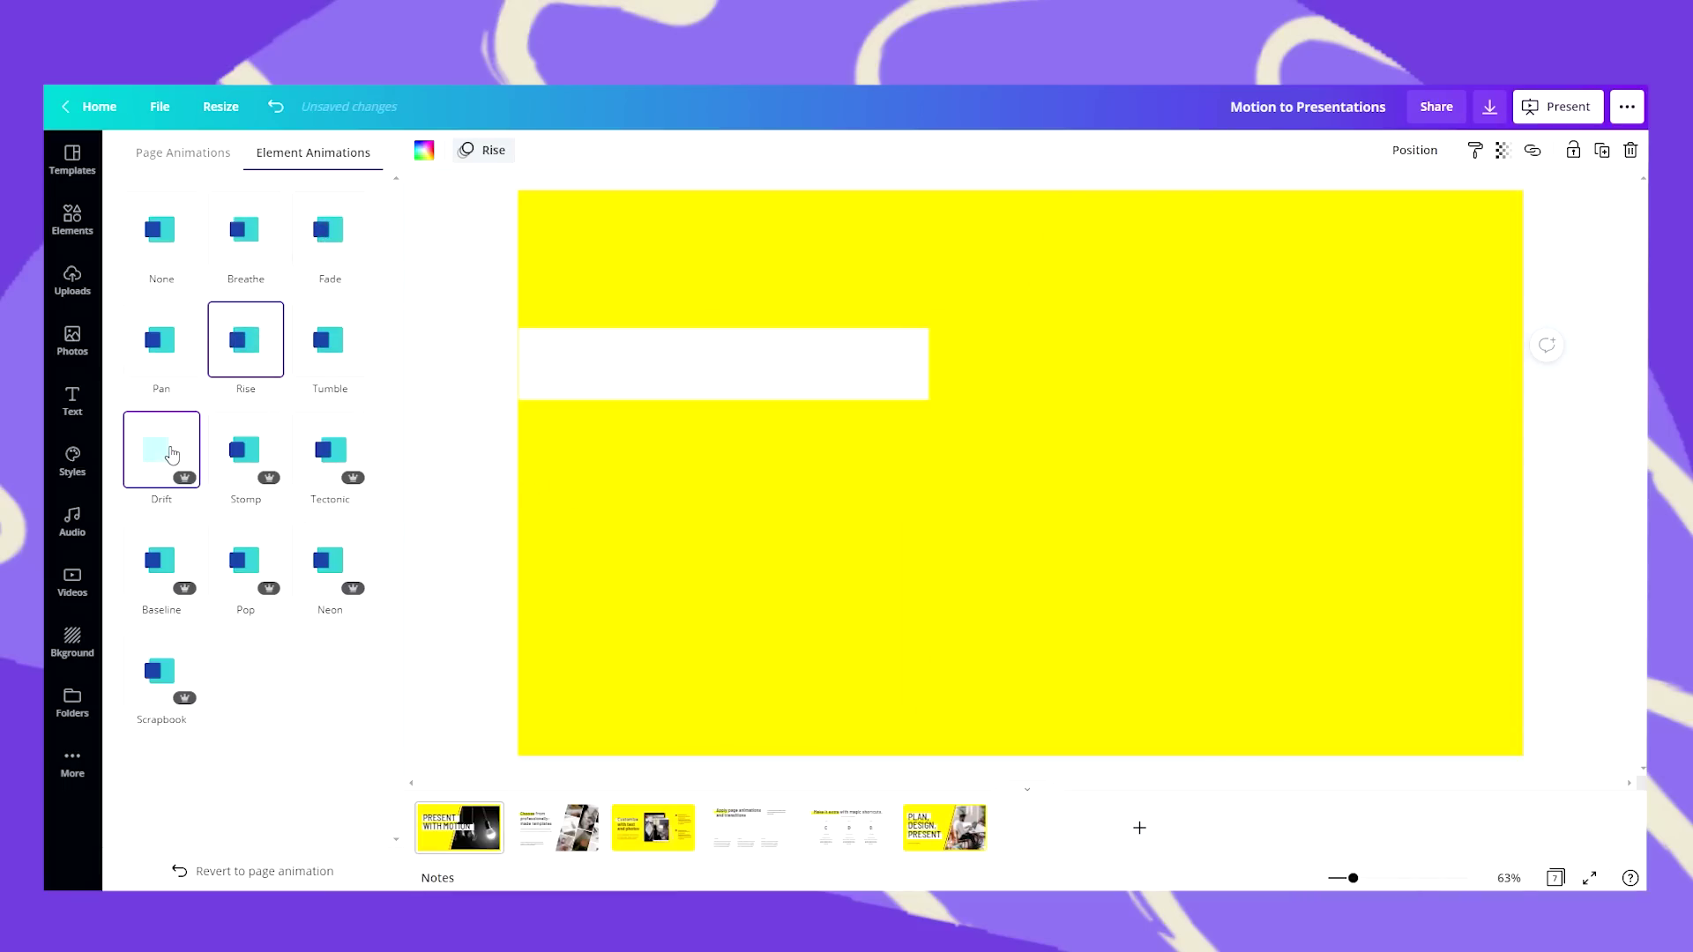
left_click(335, 458)
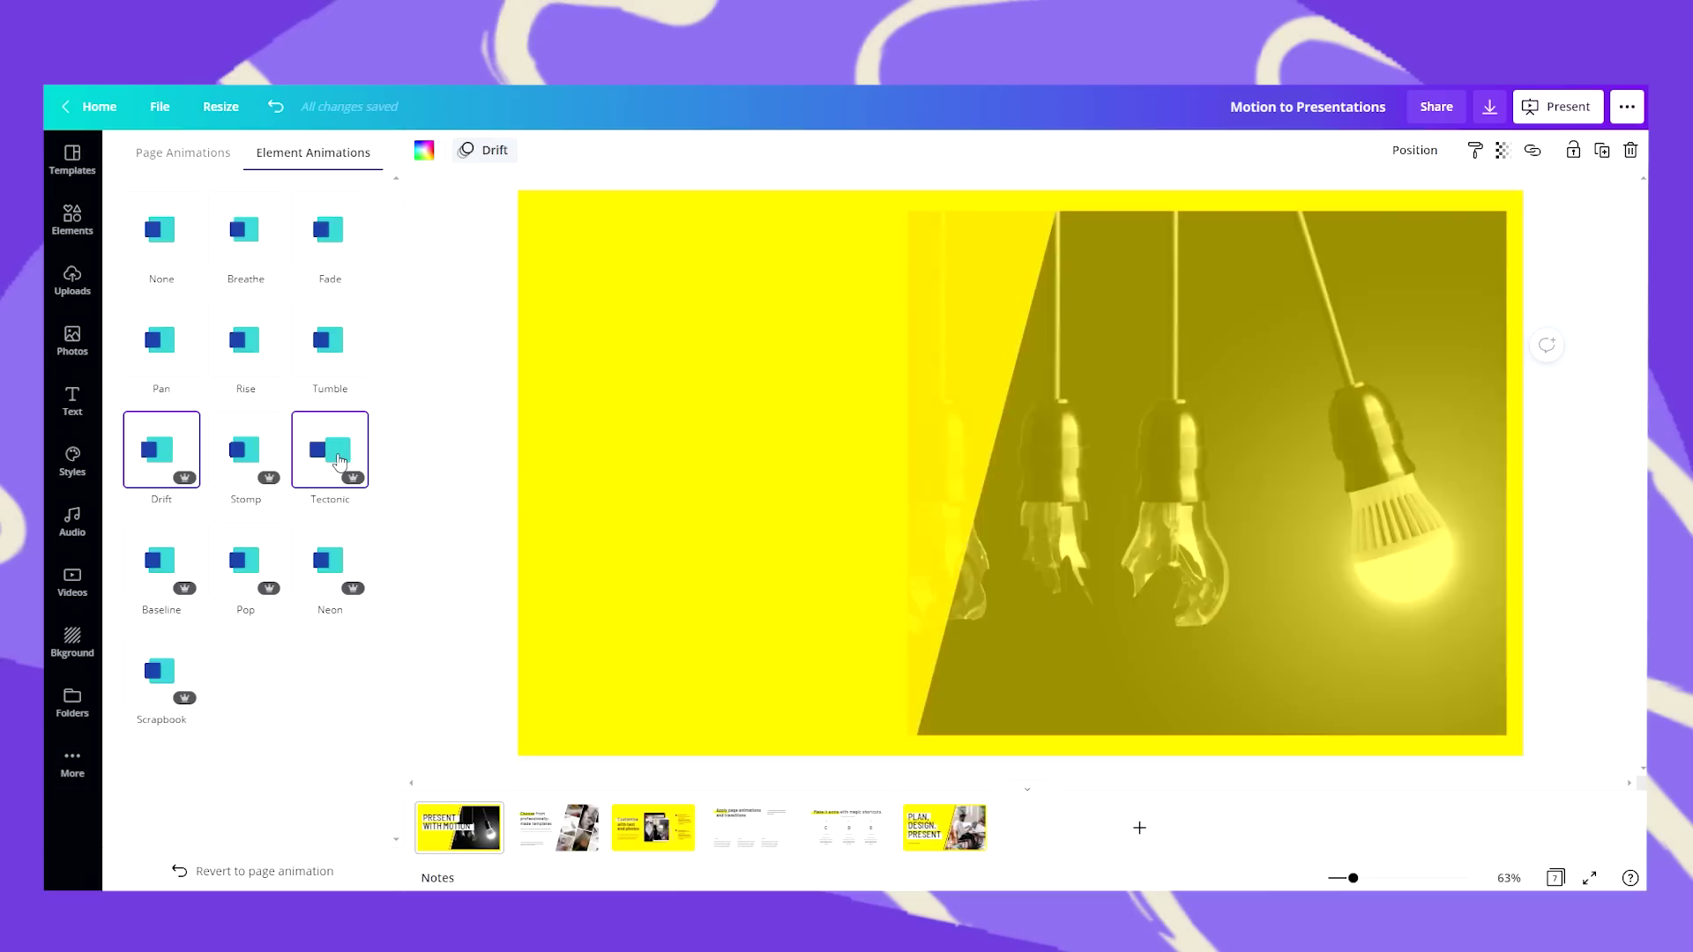
left_click(306, 563)
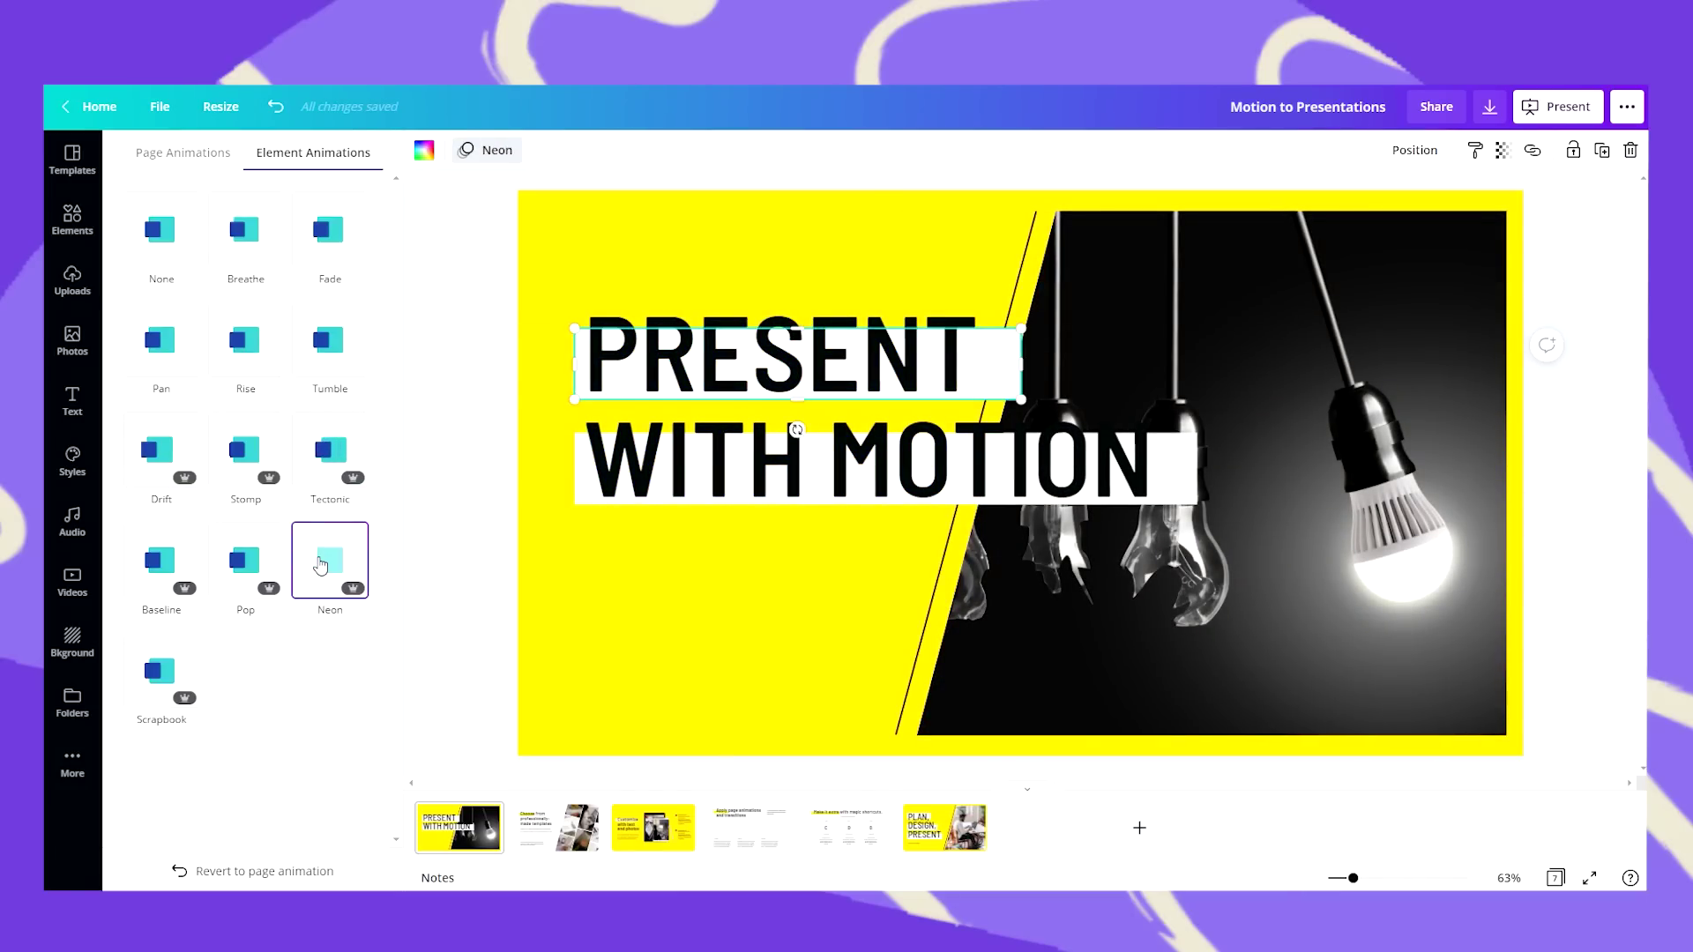
left_click(321, 565)
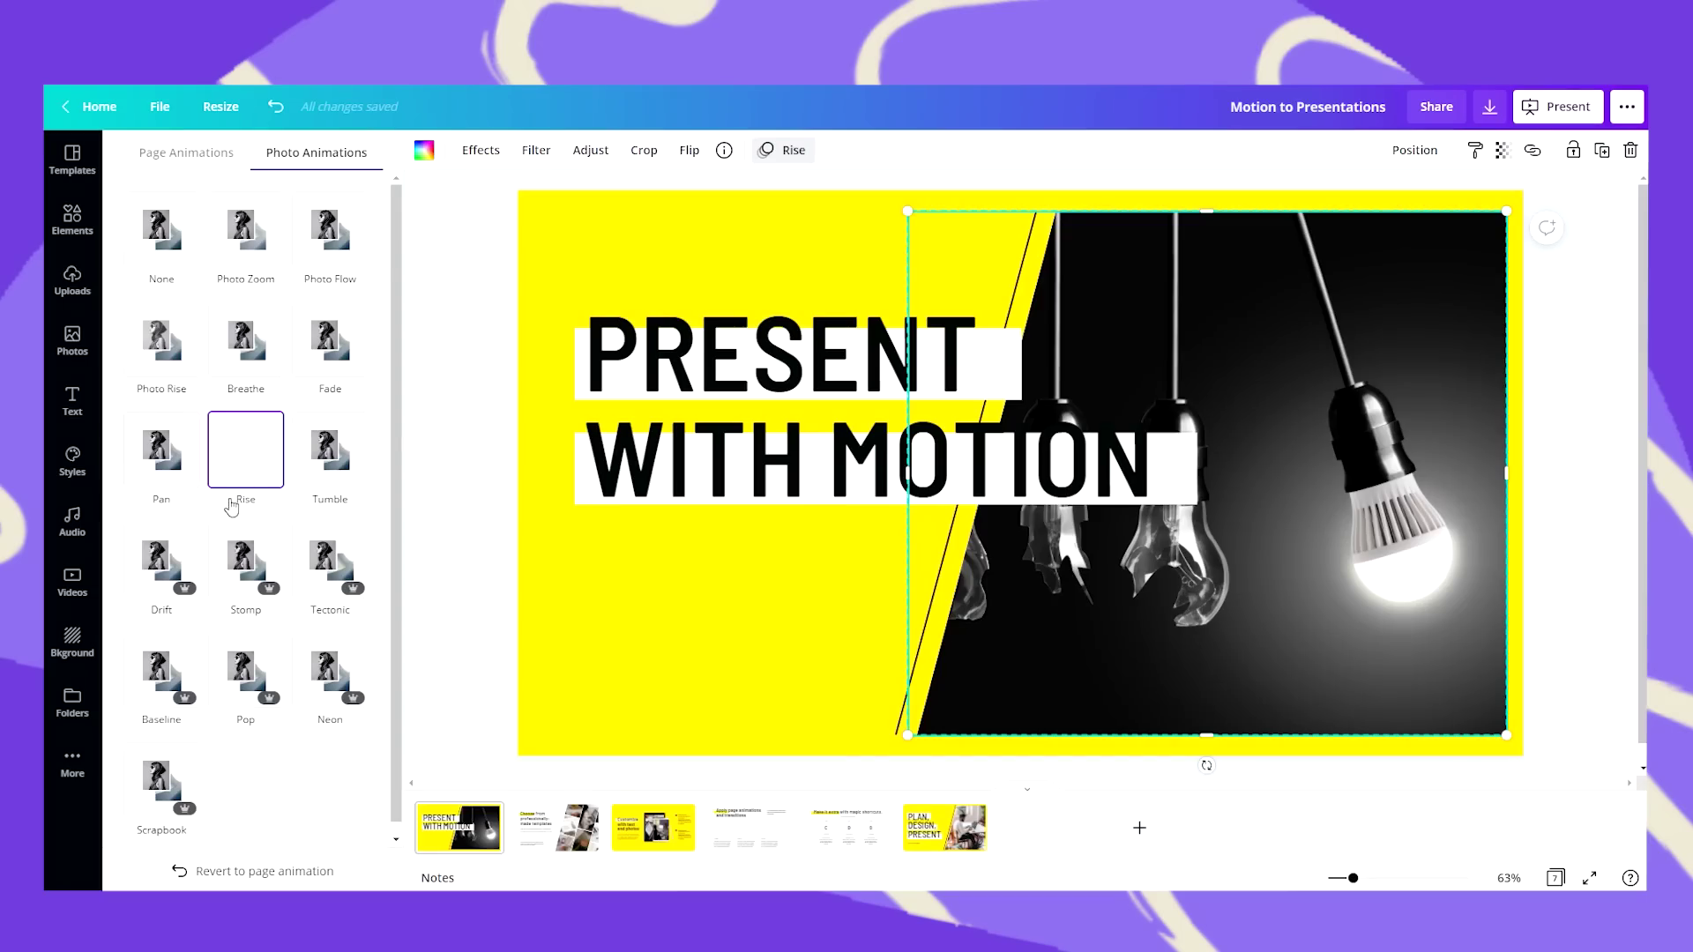
Animate the light-bulb photo with Rise and the title text with Tumble.
left_click(419, 820)
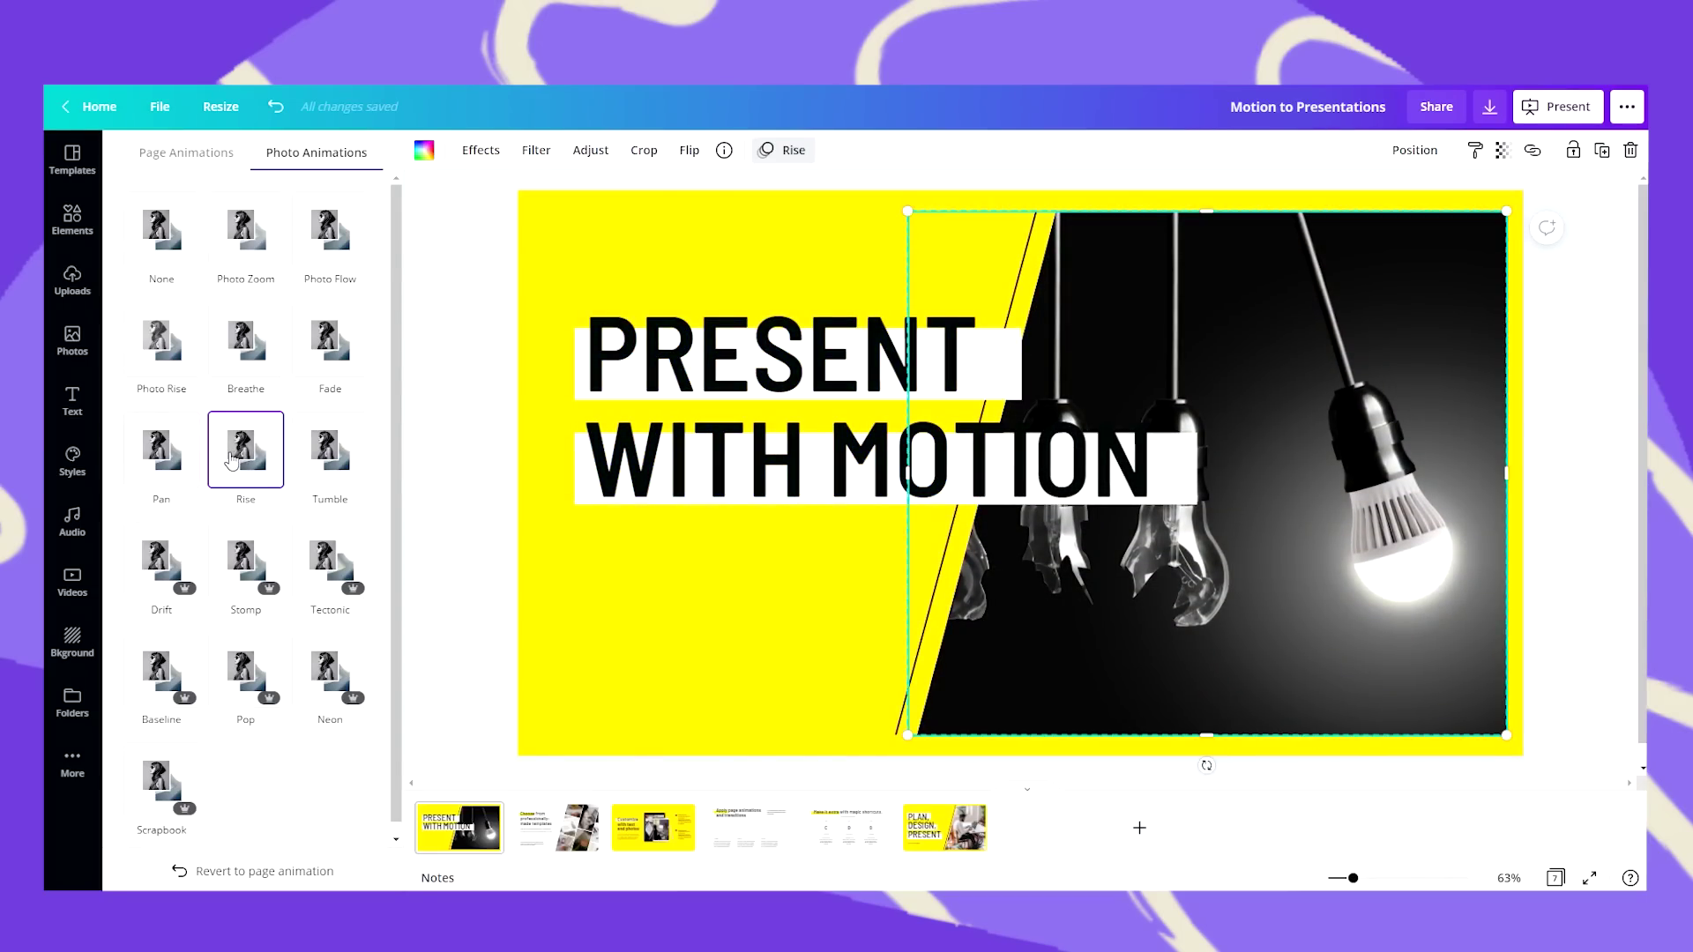
left_click(670, 353)
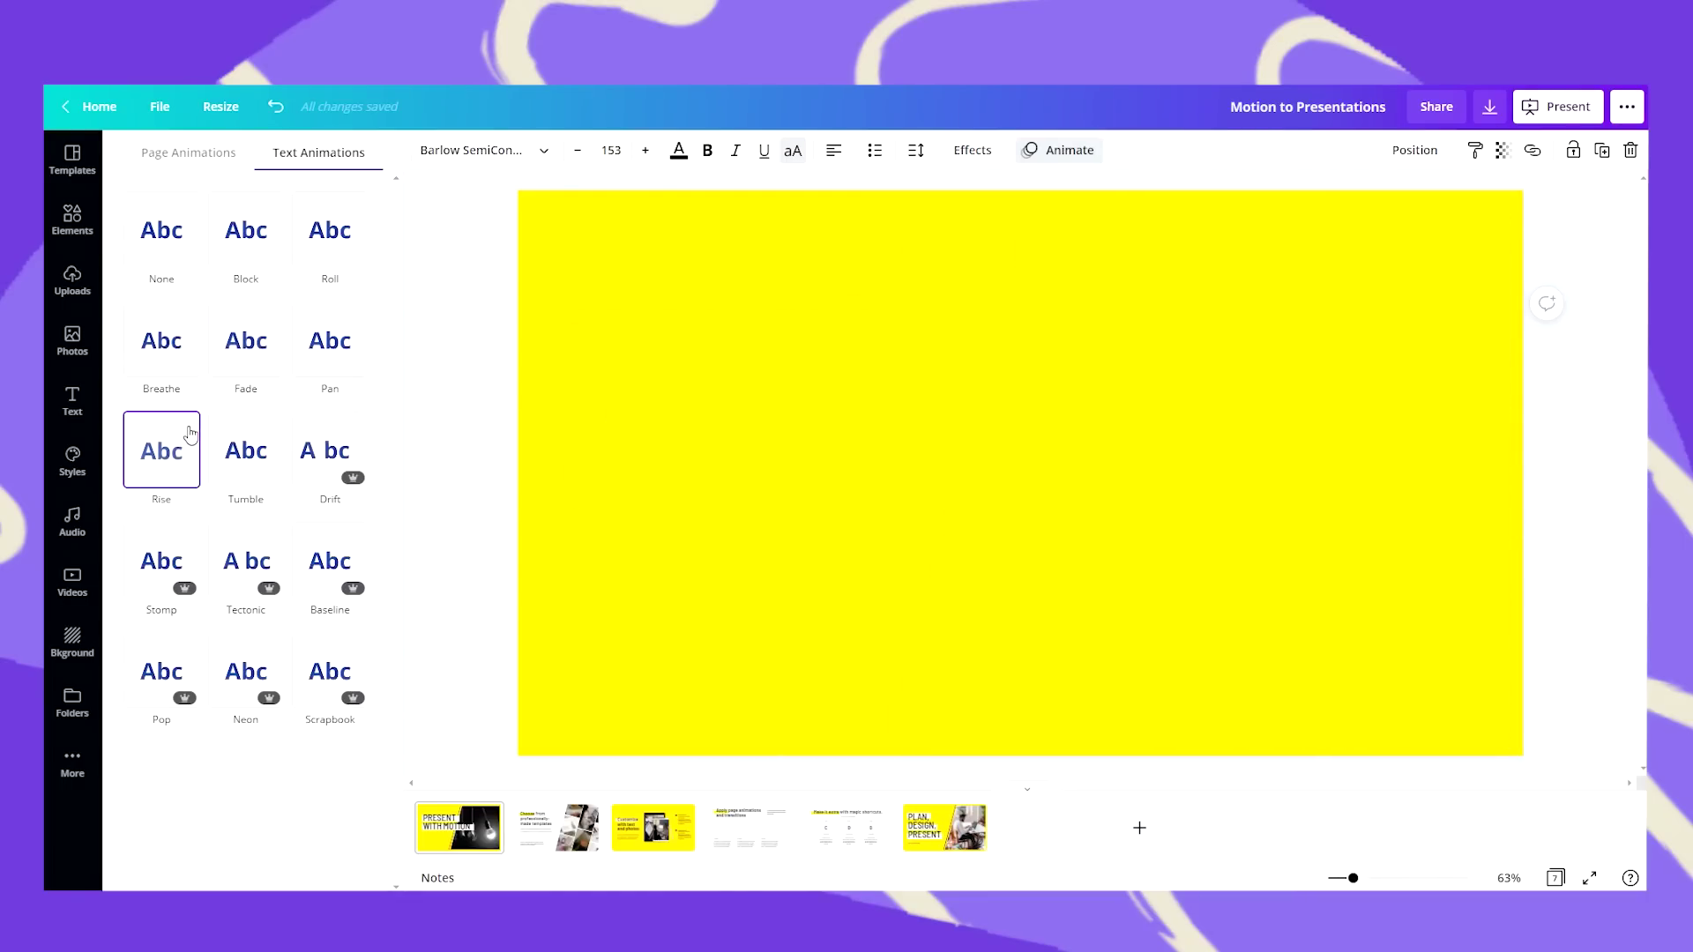
left_click(251, 442)
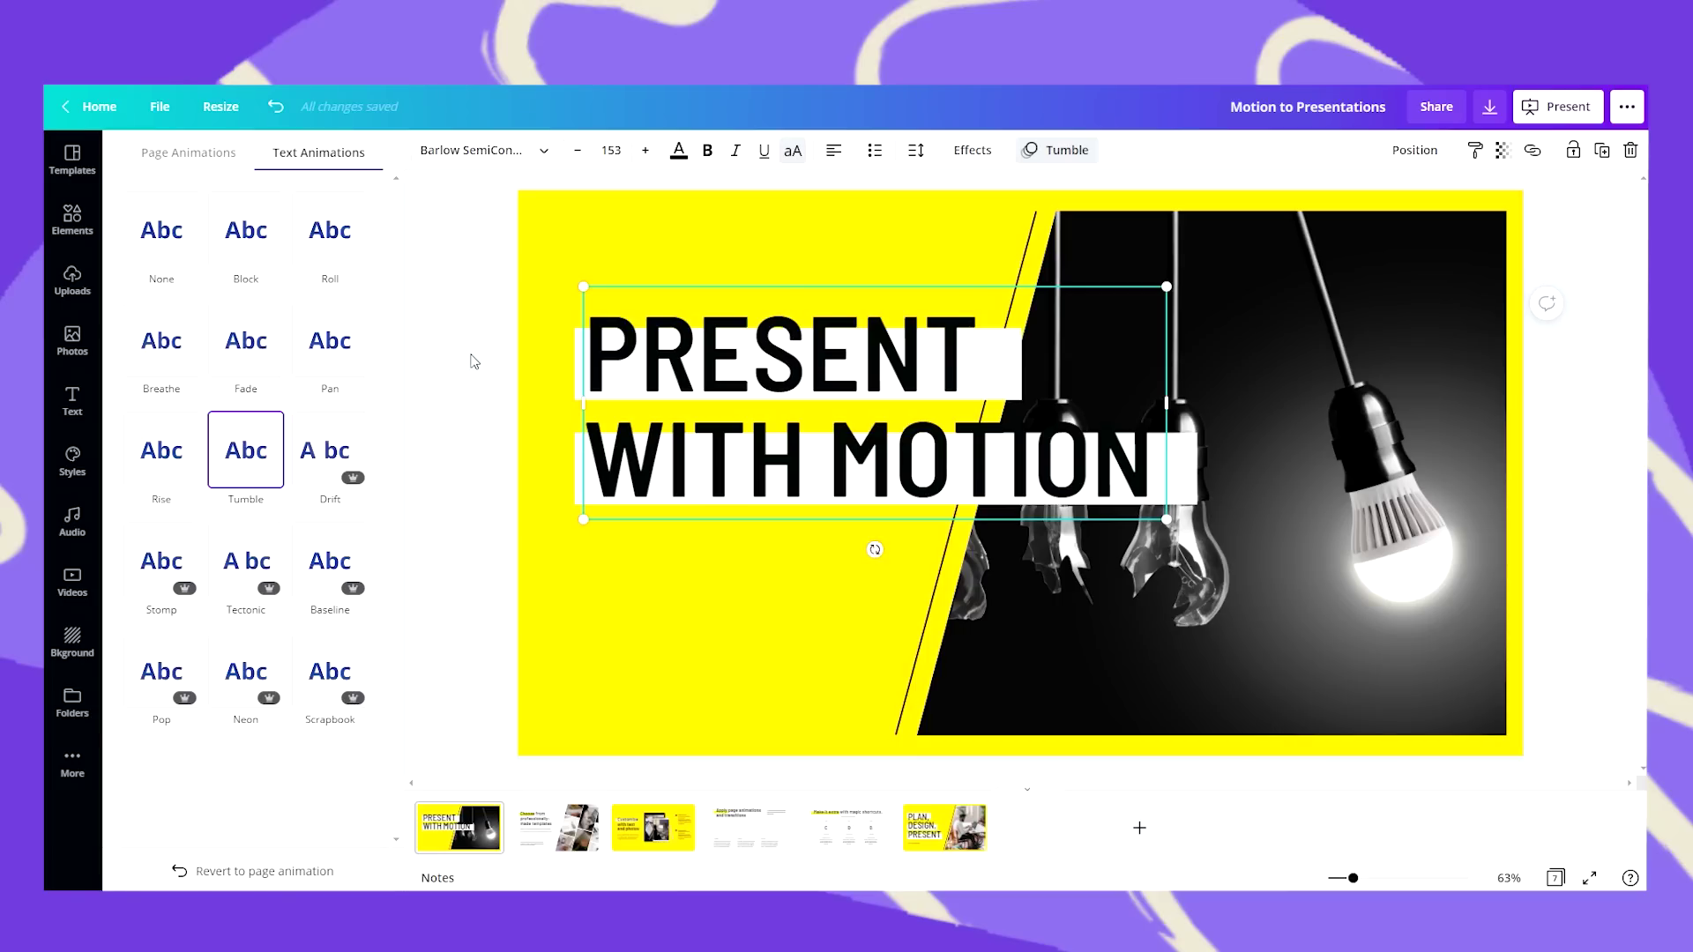
key("Escape")
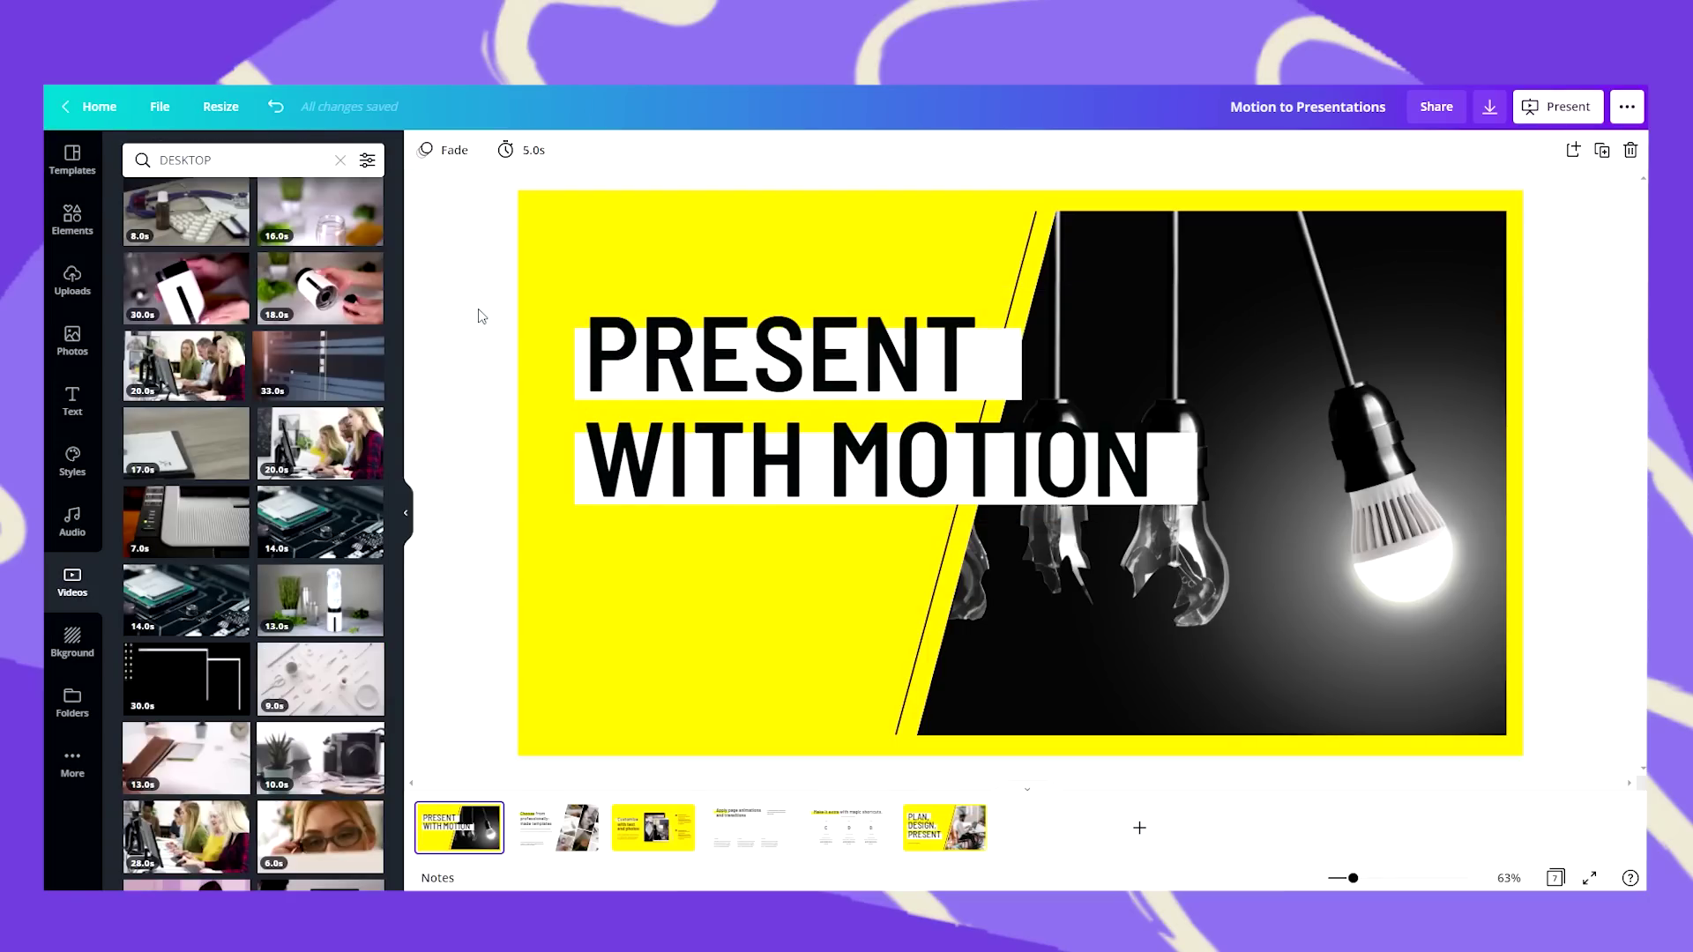
On slide 2, apply the Photo Flow animation to the laptop collage photo.
left_click(542, 839)
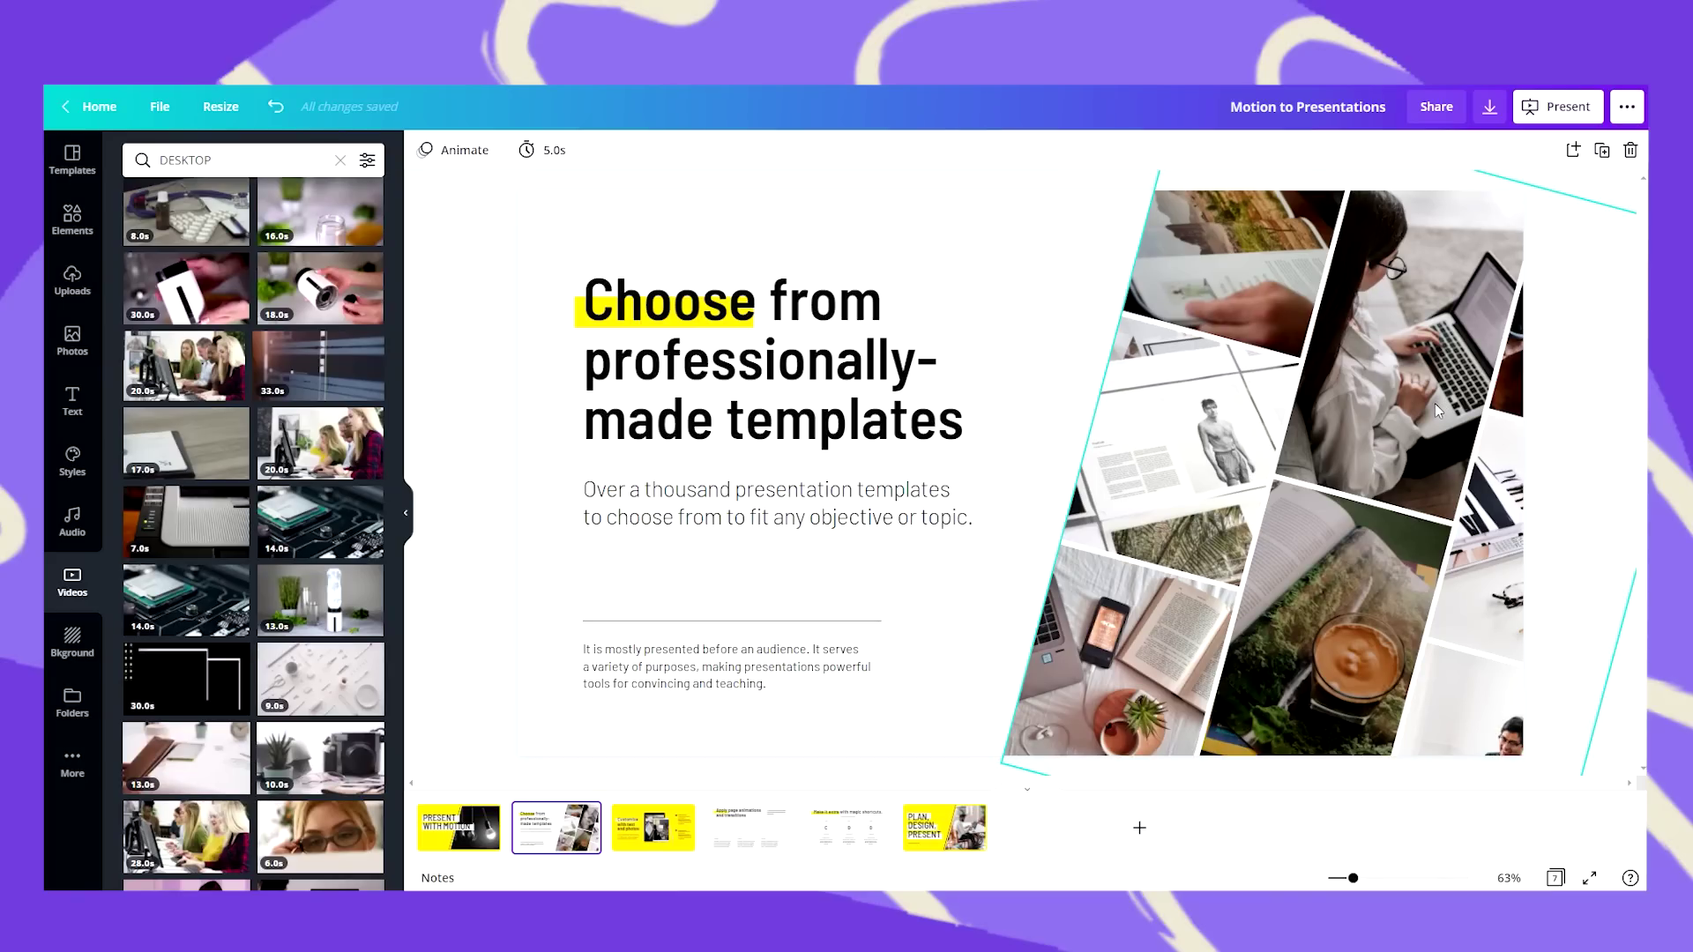
left_click(1426, 432)
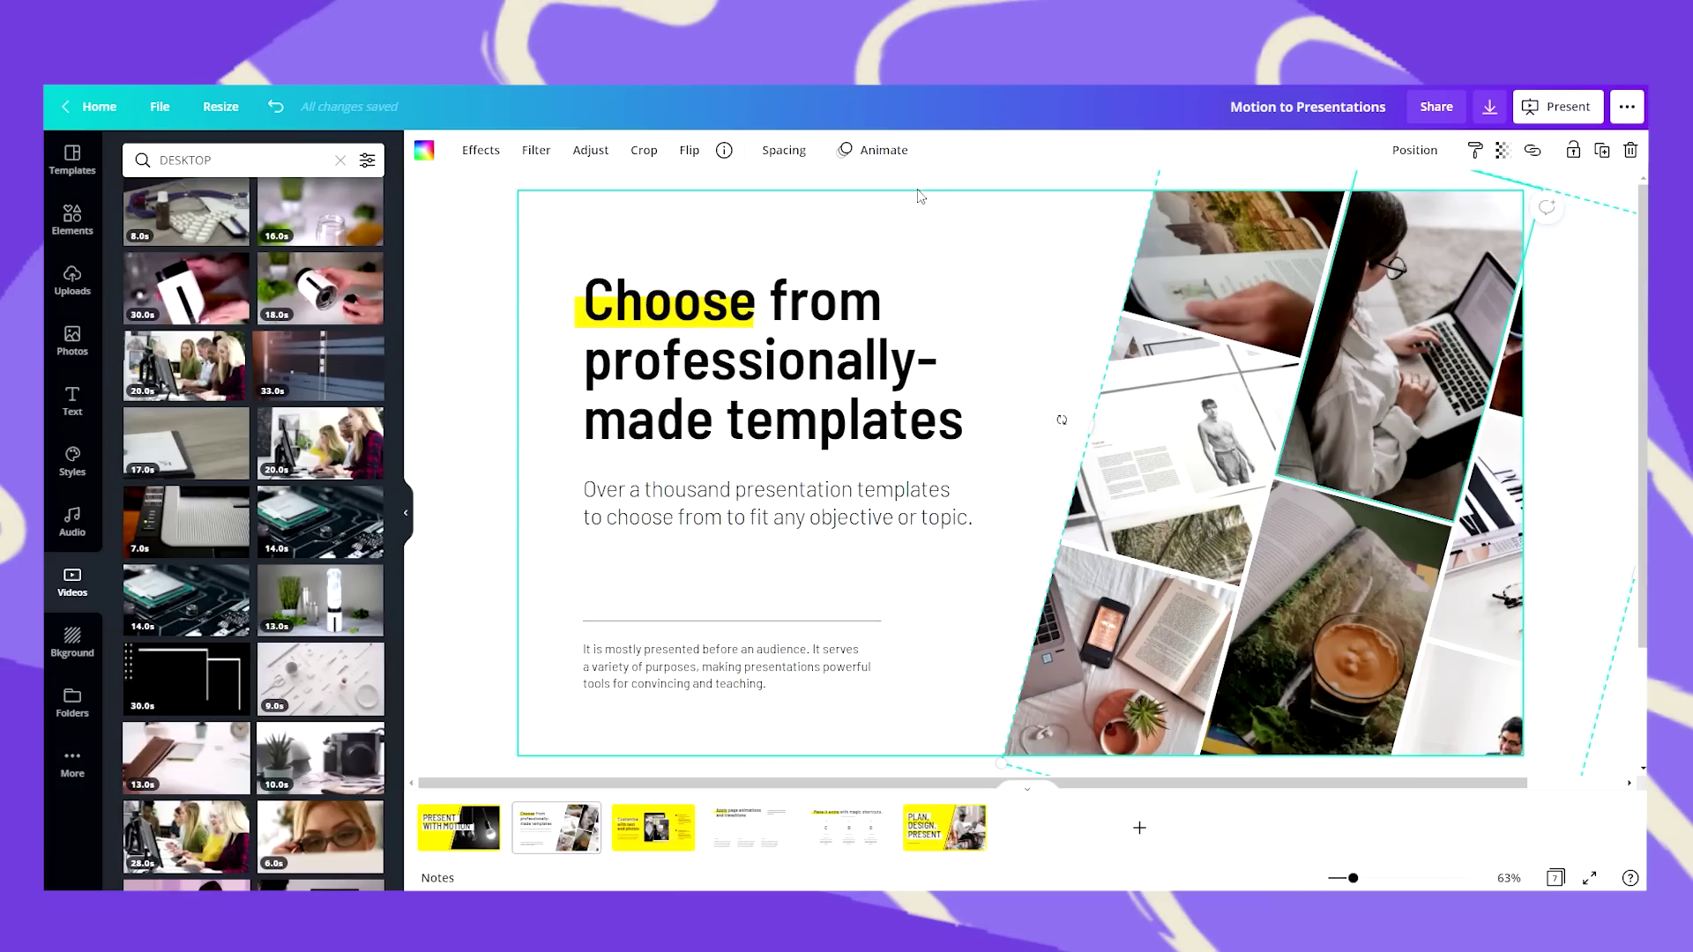
left_click(884, 150)
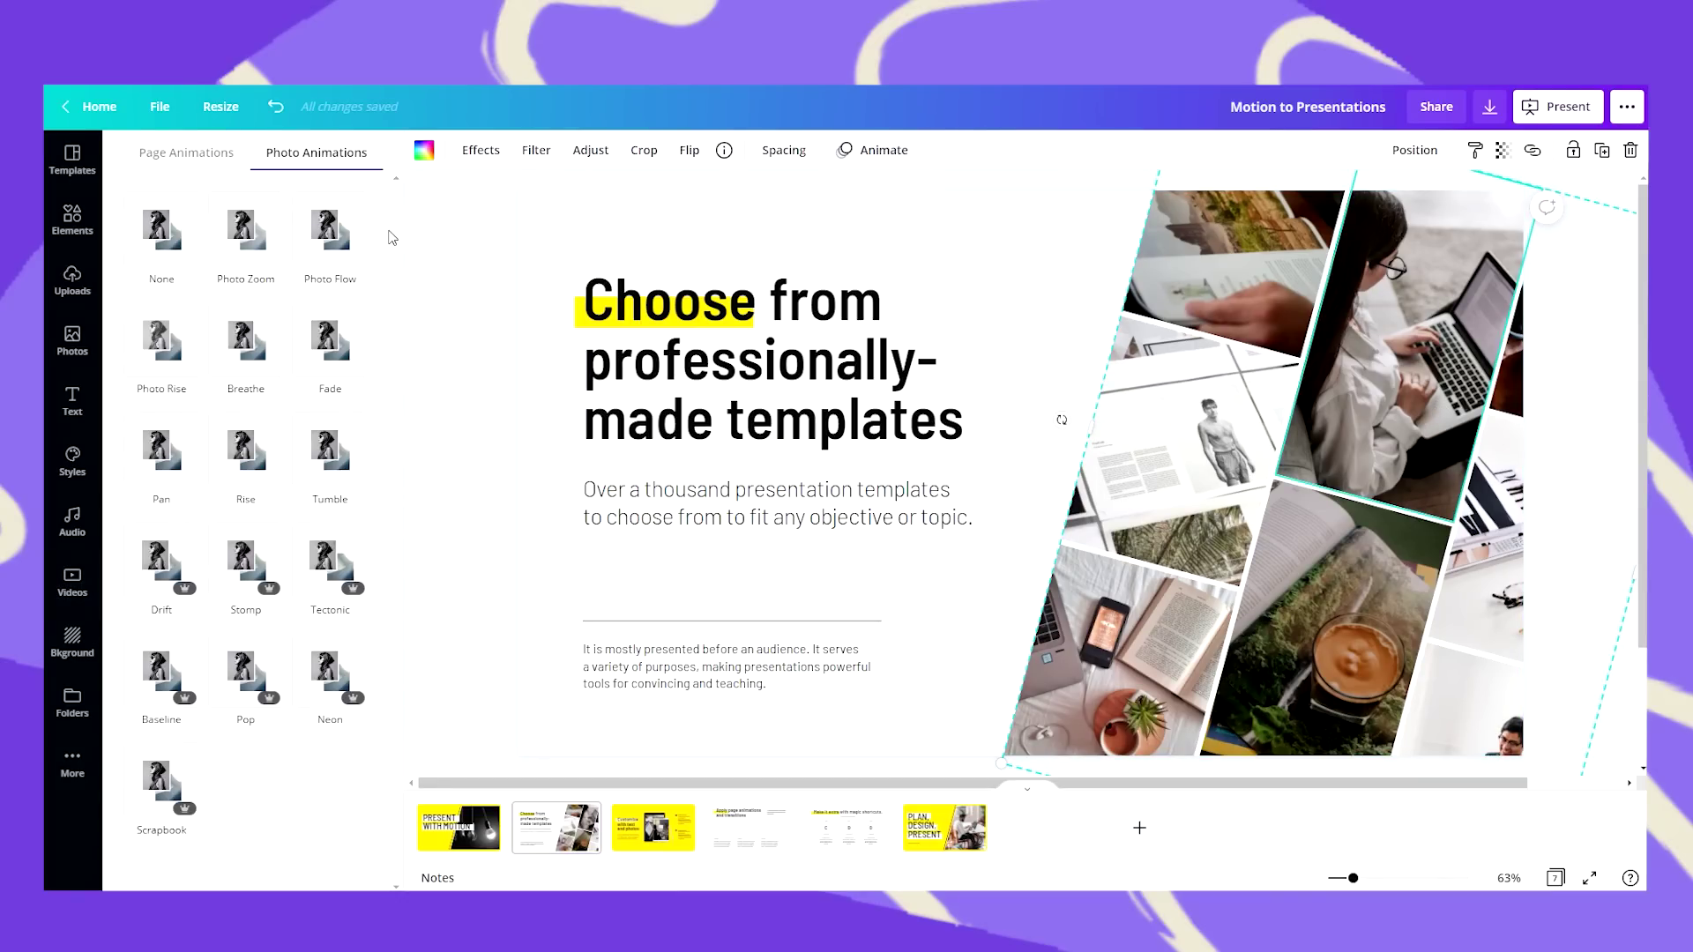
left_click(335, 246)
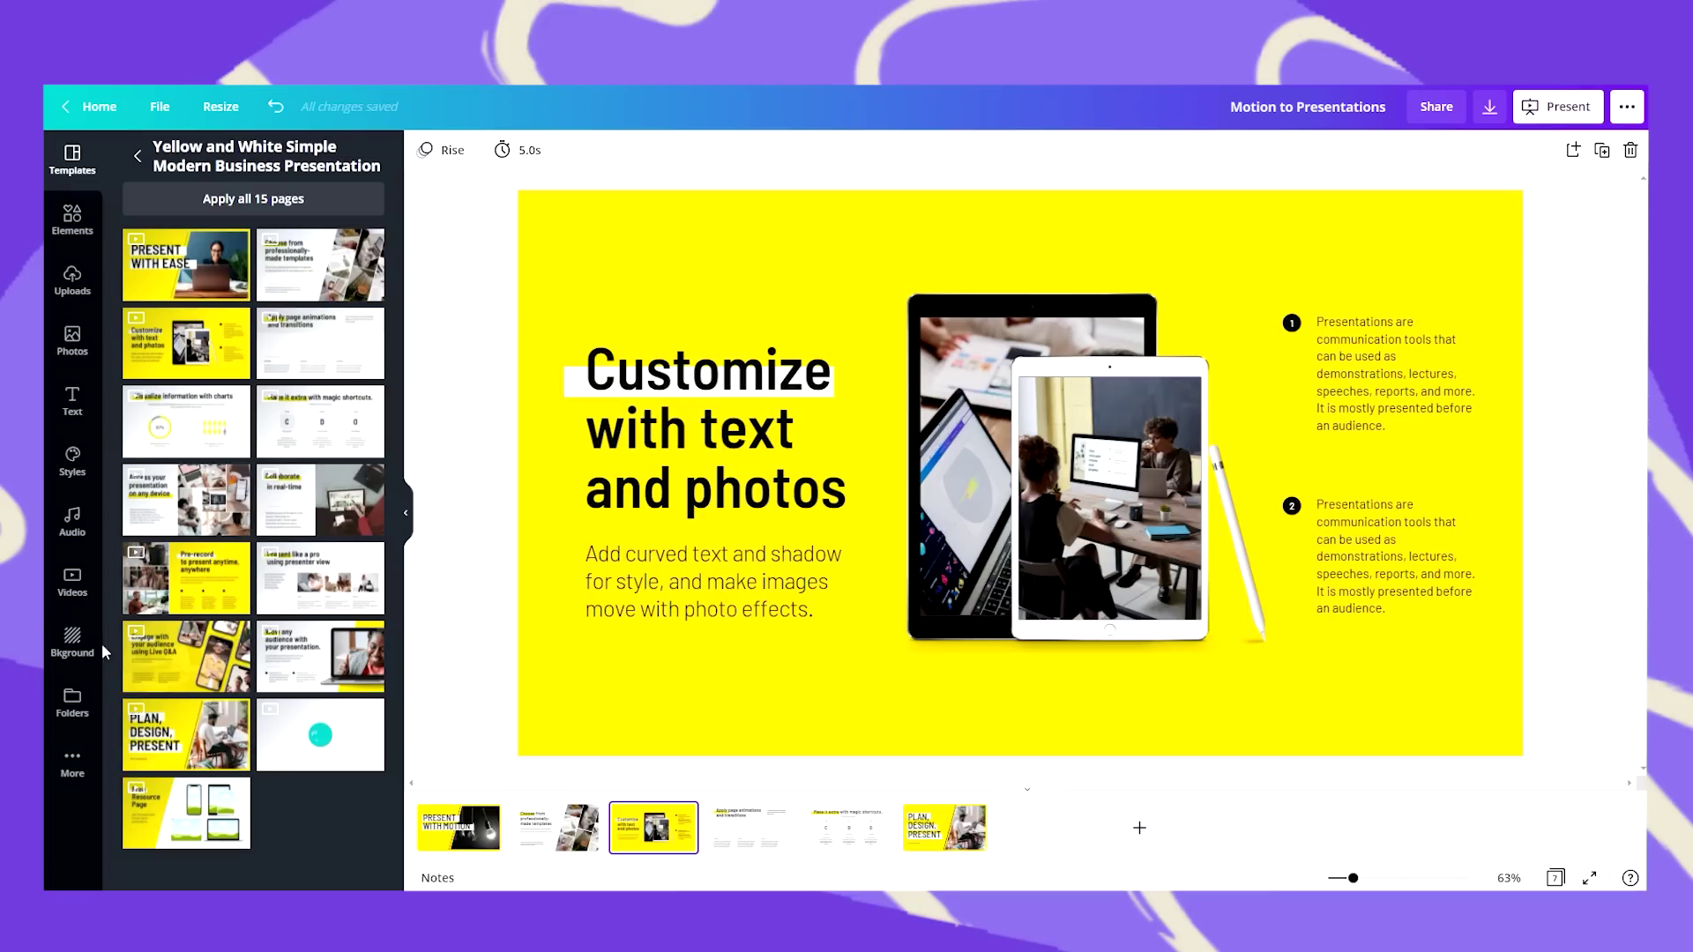
Search stock videos for 'OFFICE' and drag a clip into the tablet on the Customize slide.
left_click(73, 582)
left_click(264, 155)
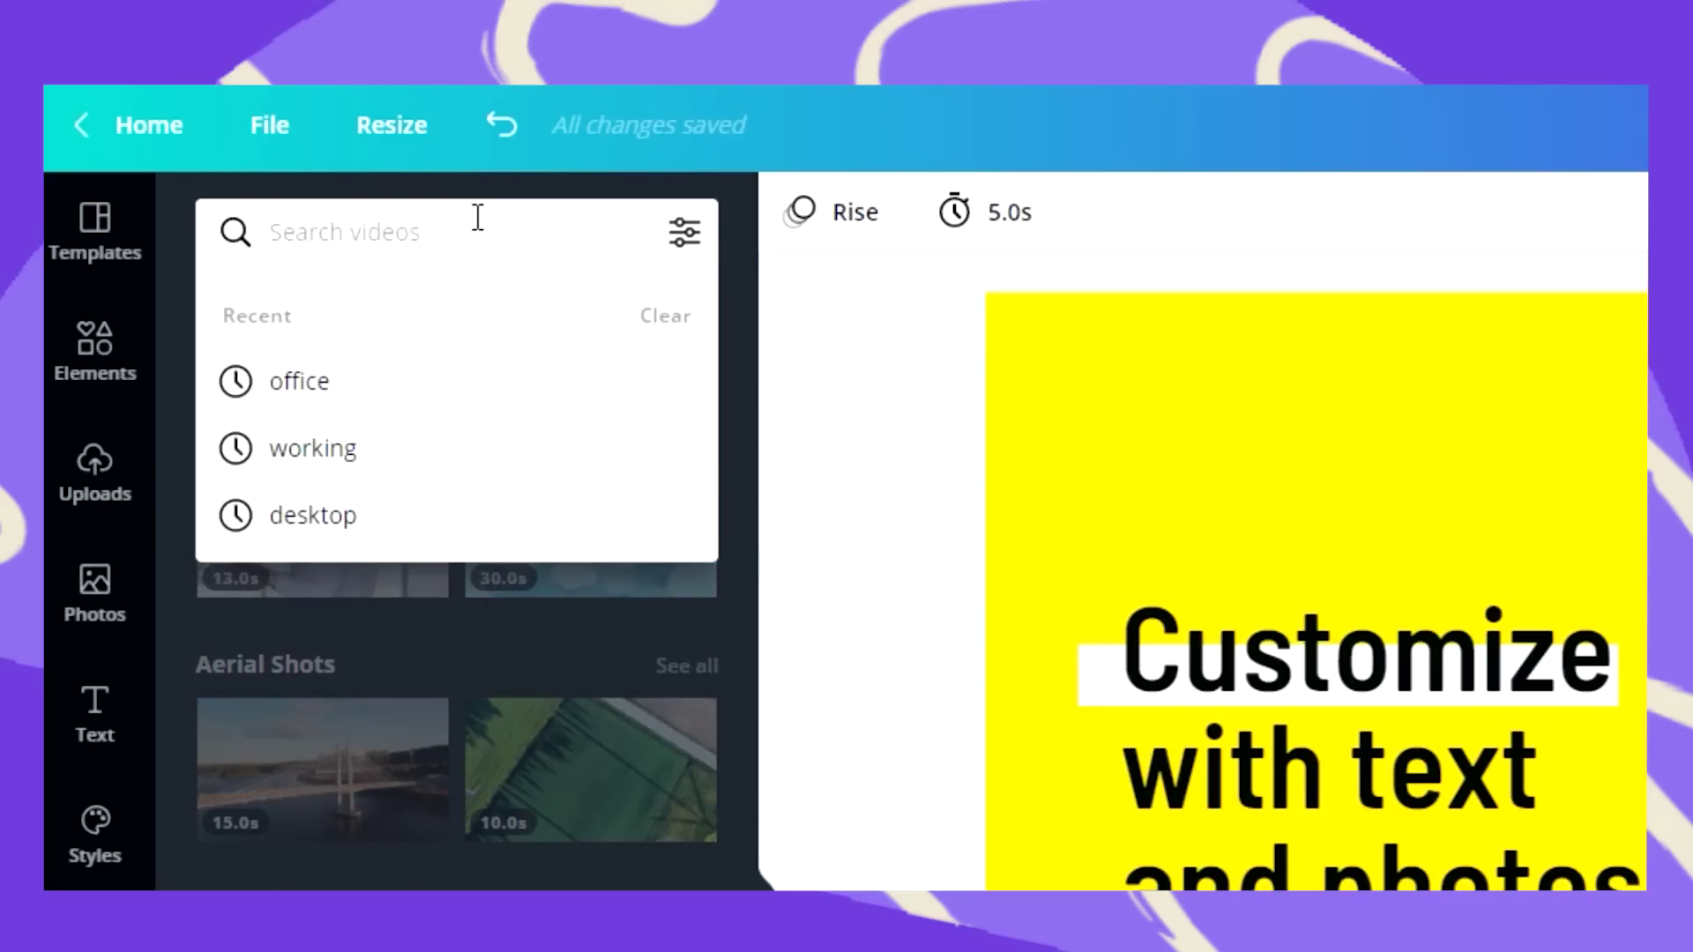
type("OFFICE")
key("Return")
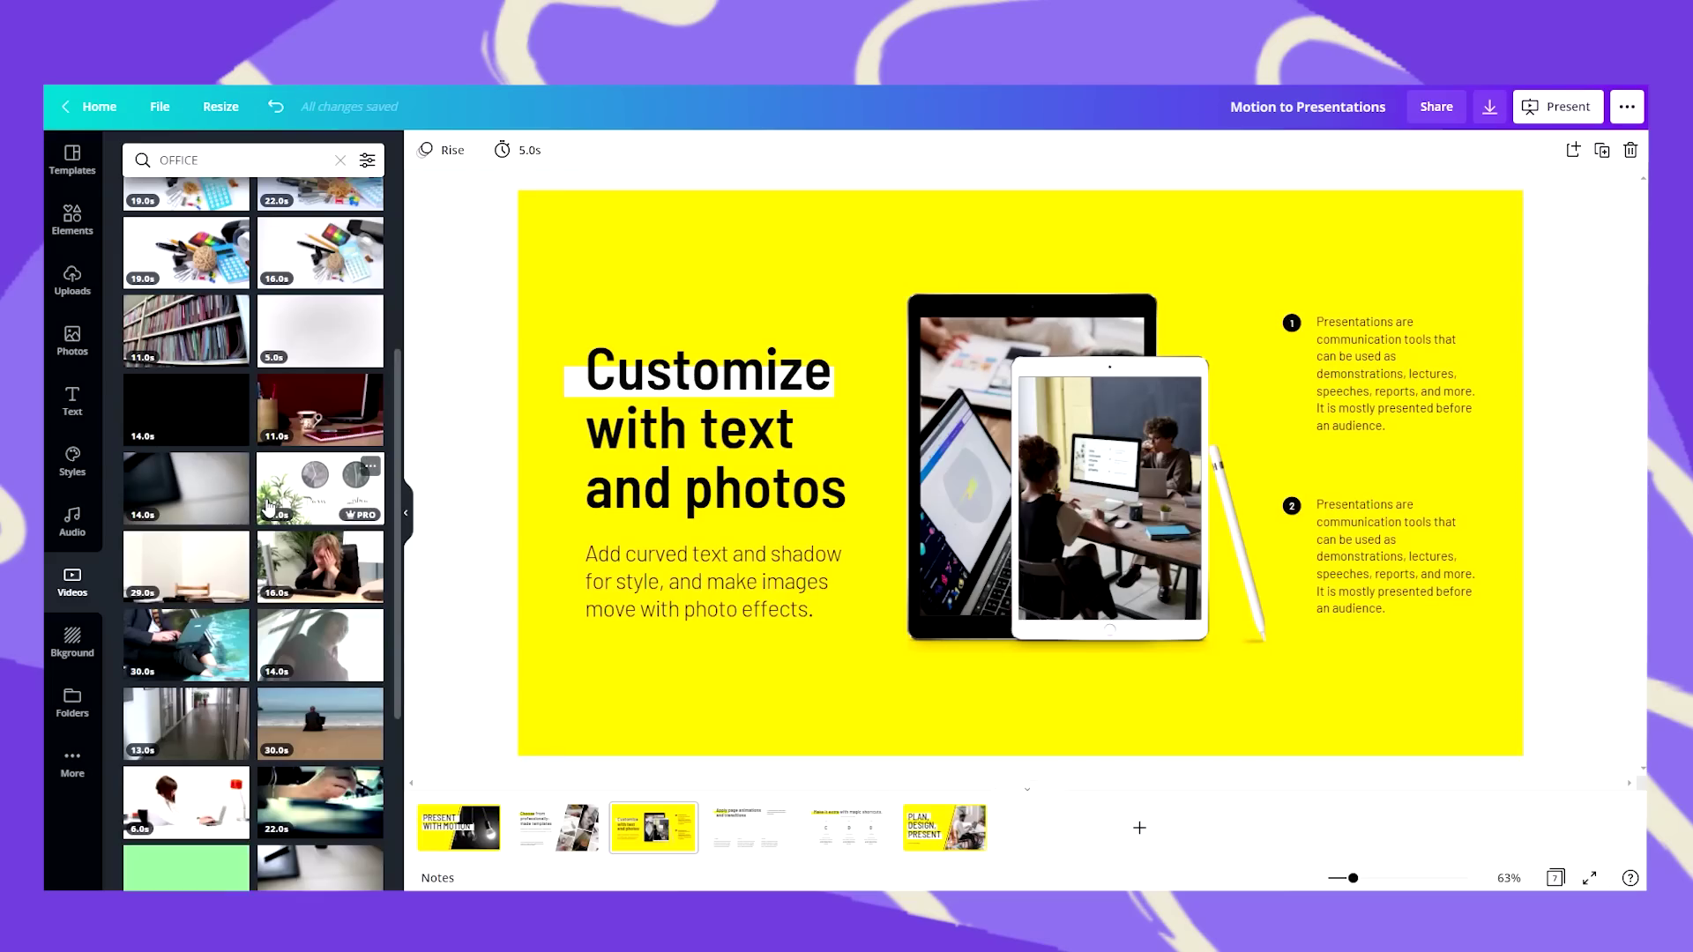
scroll(269, 507, "down", 7)
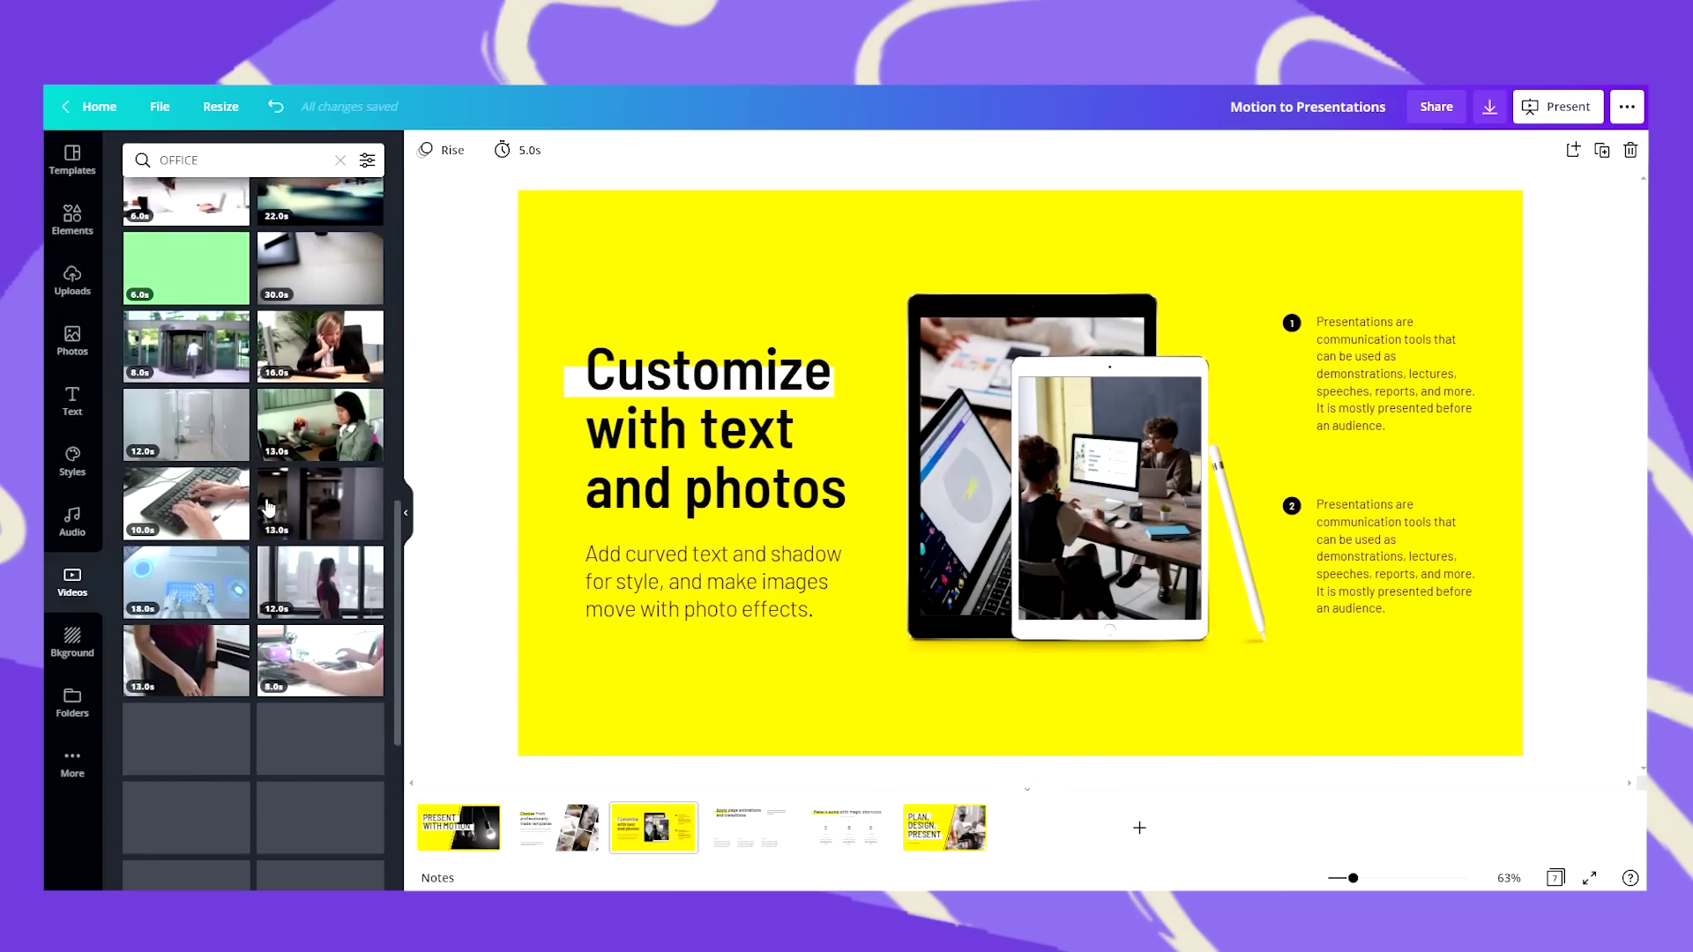
scroll(267, 505, "down", 5)
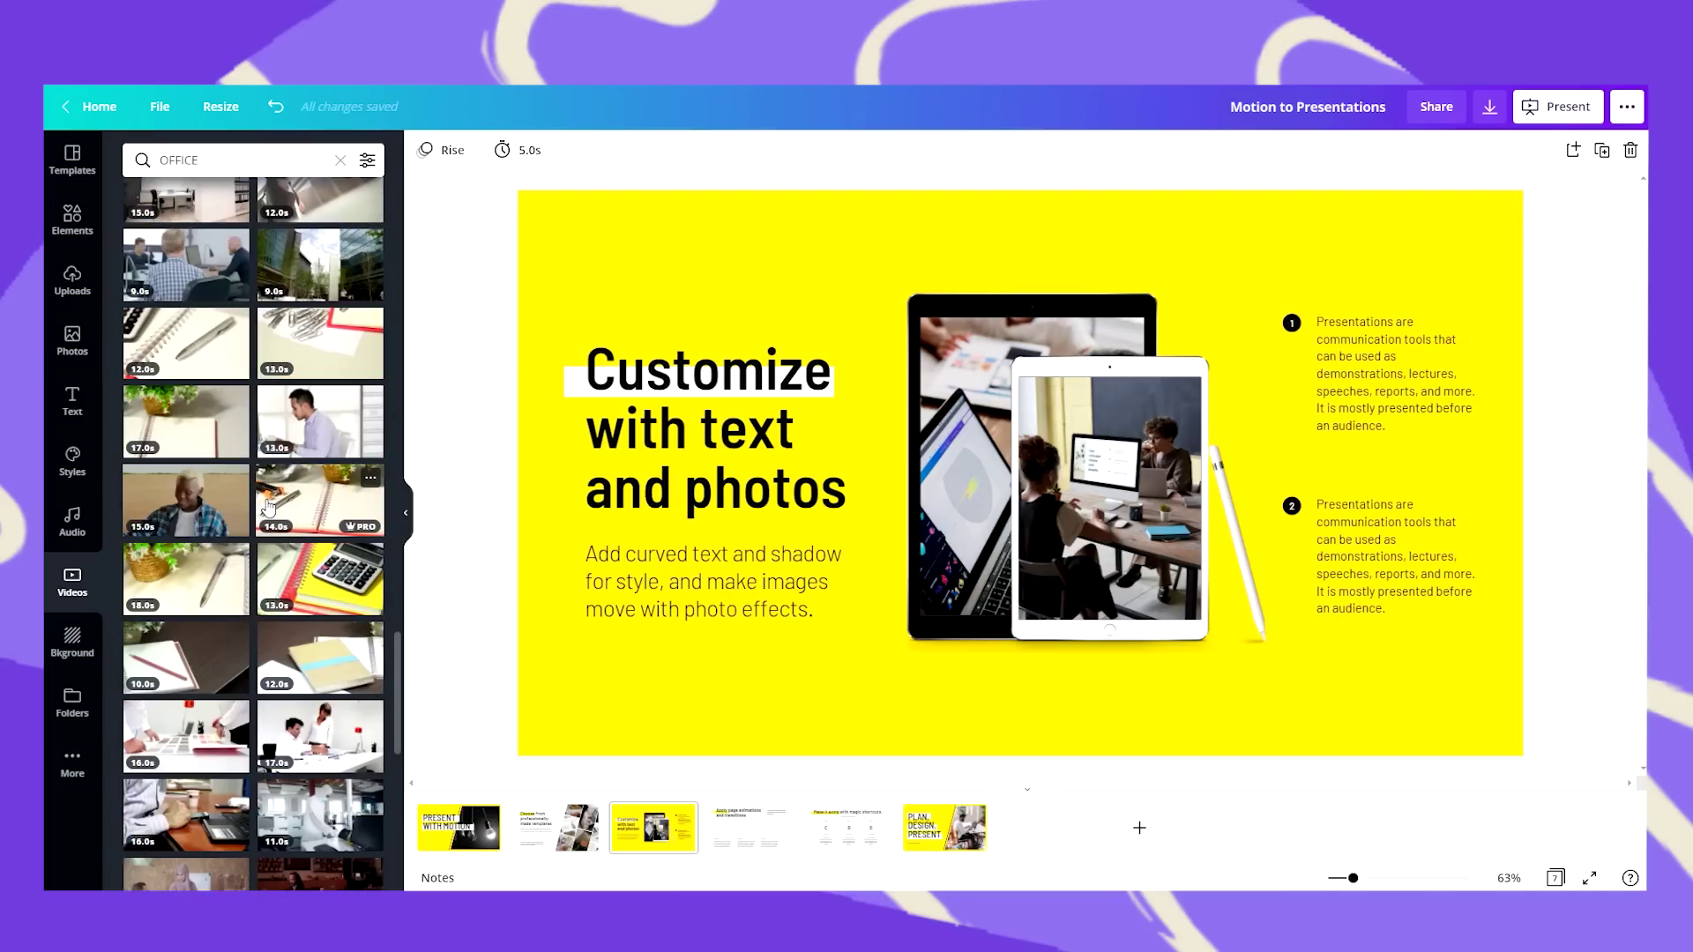
left_click_drag(309, 422, 1084, 459)
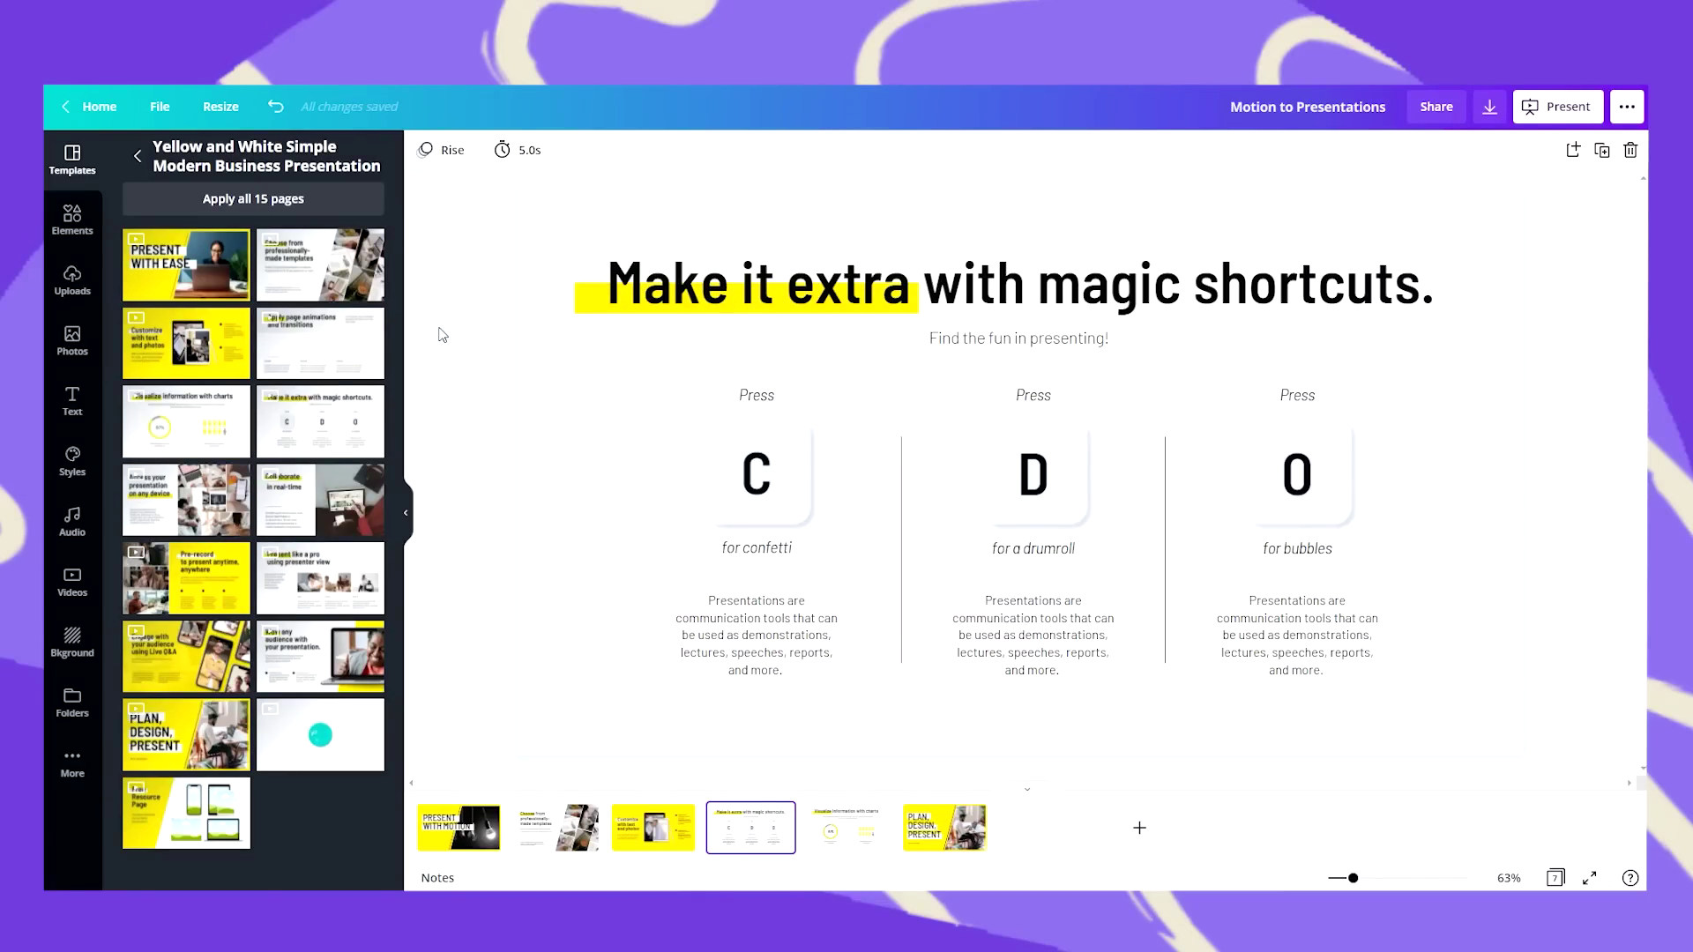
Search Elements for 'CONFETTI' and add an animated confetti graphic to the slide.
left_click(73, 218)
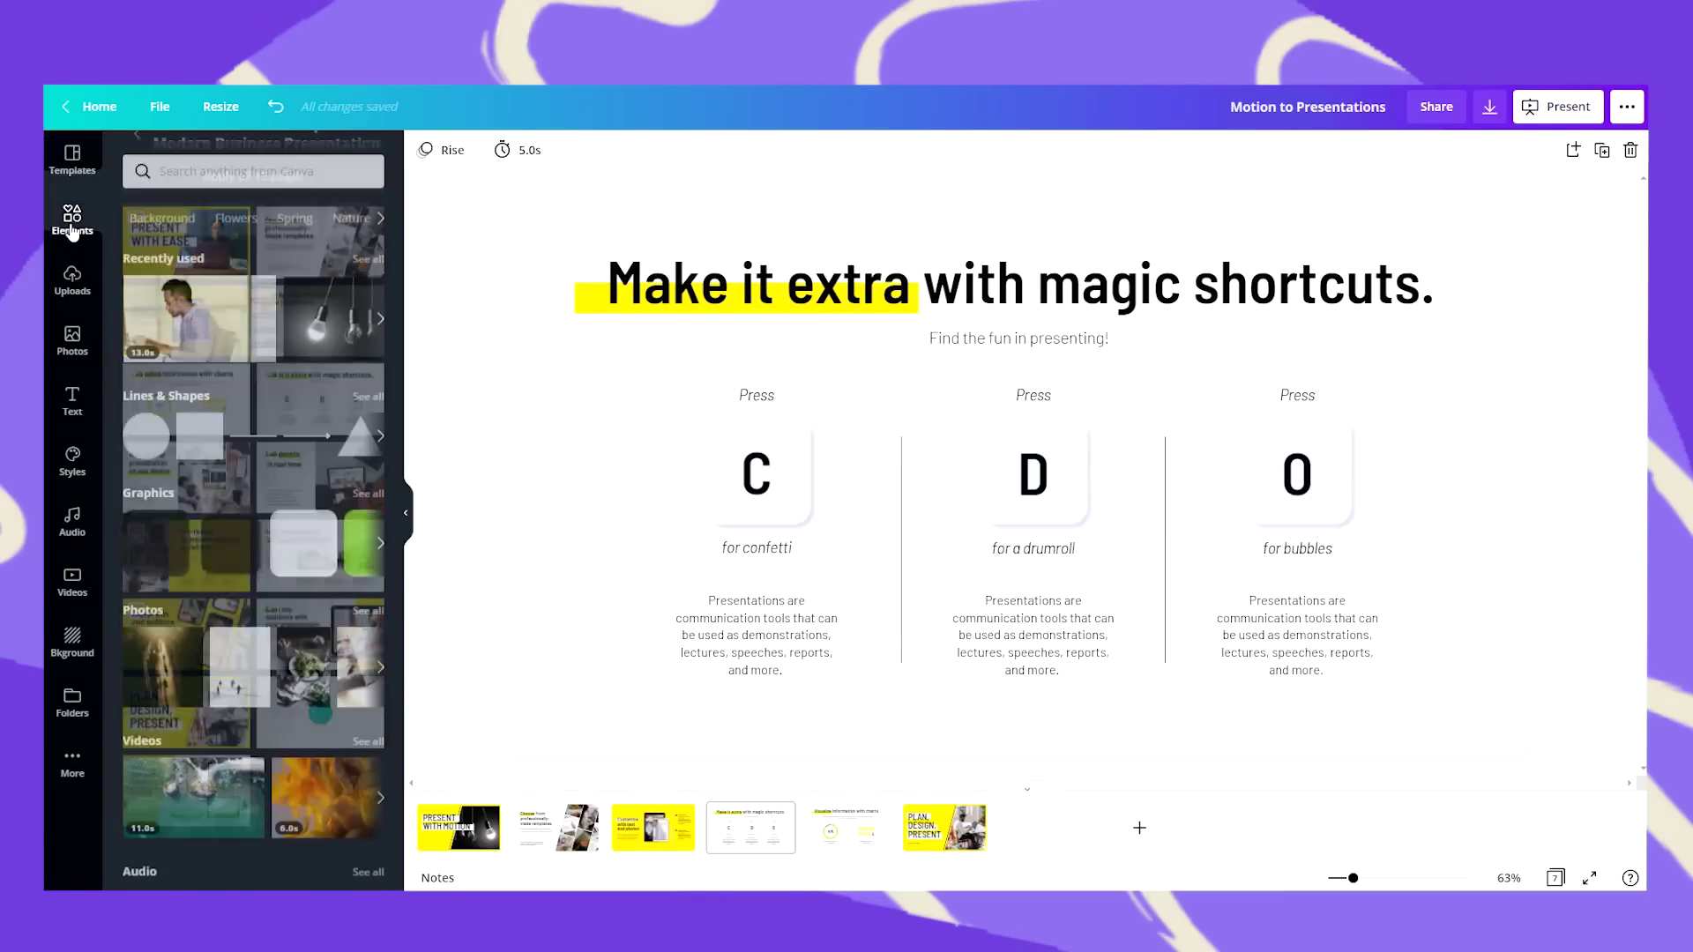
left_click(223, 160)
type("CONFETT")
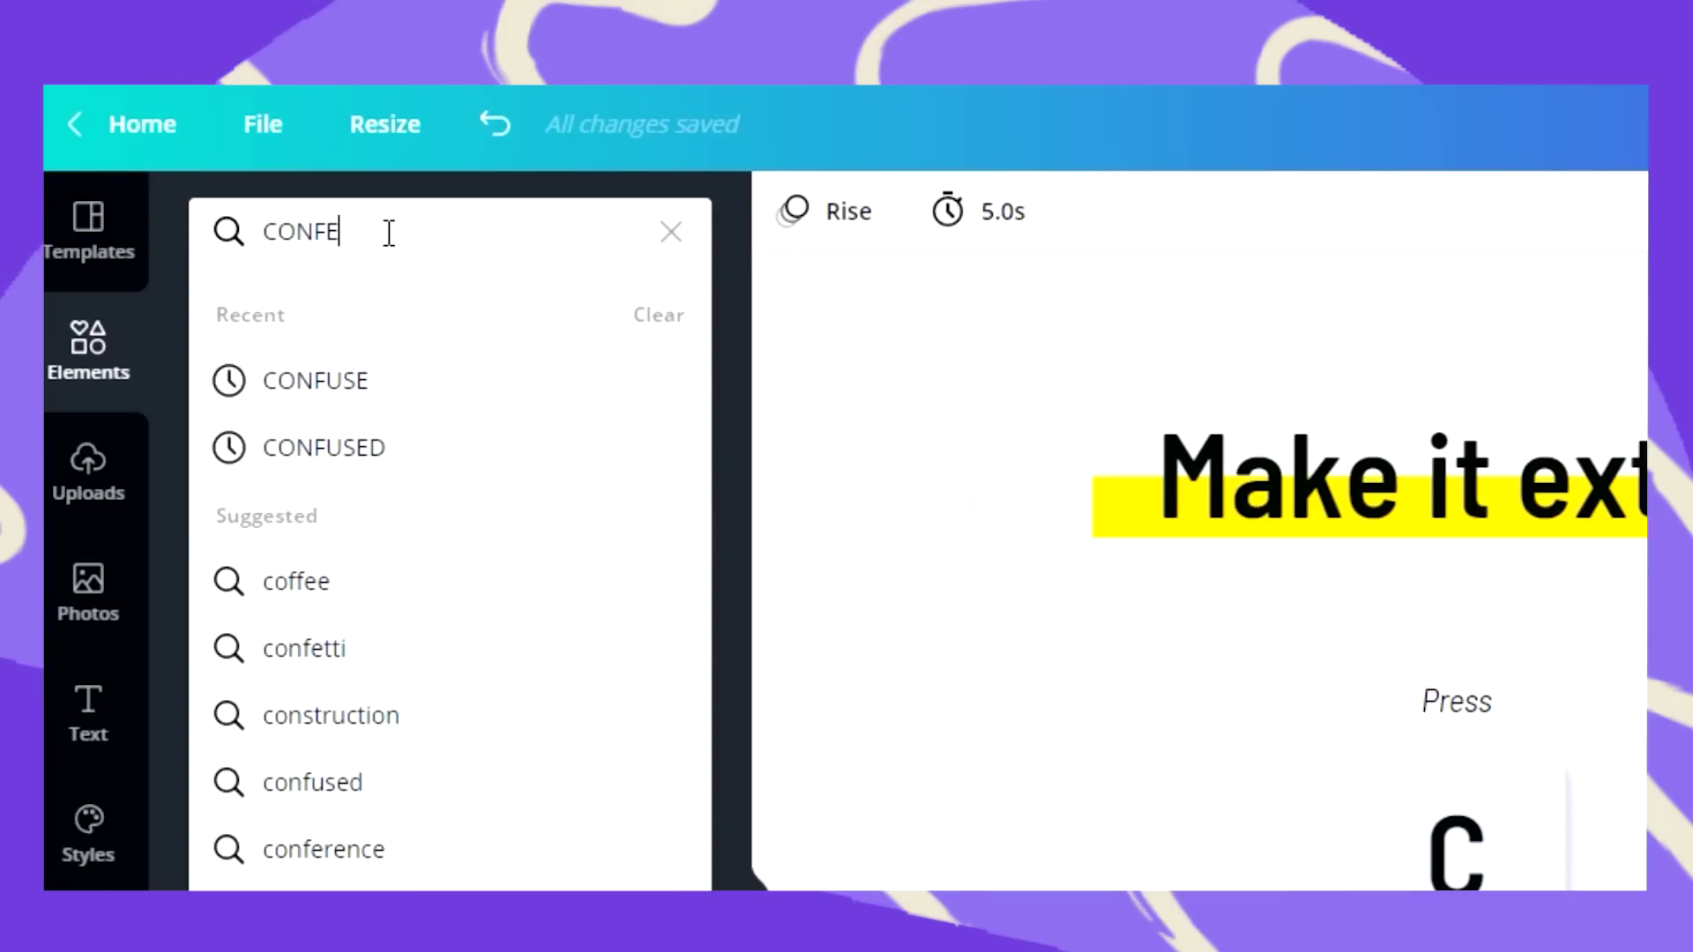
type("I")
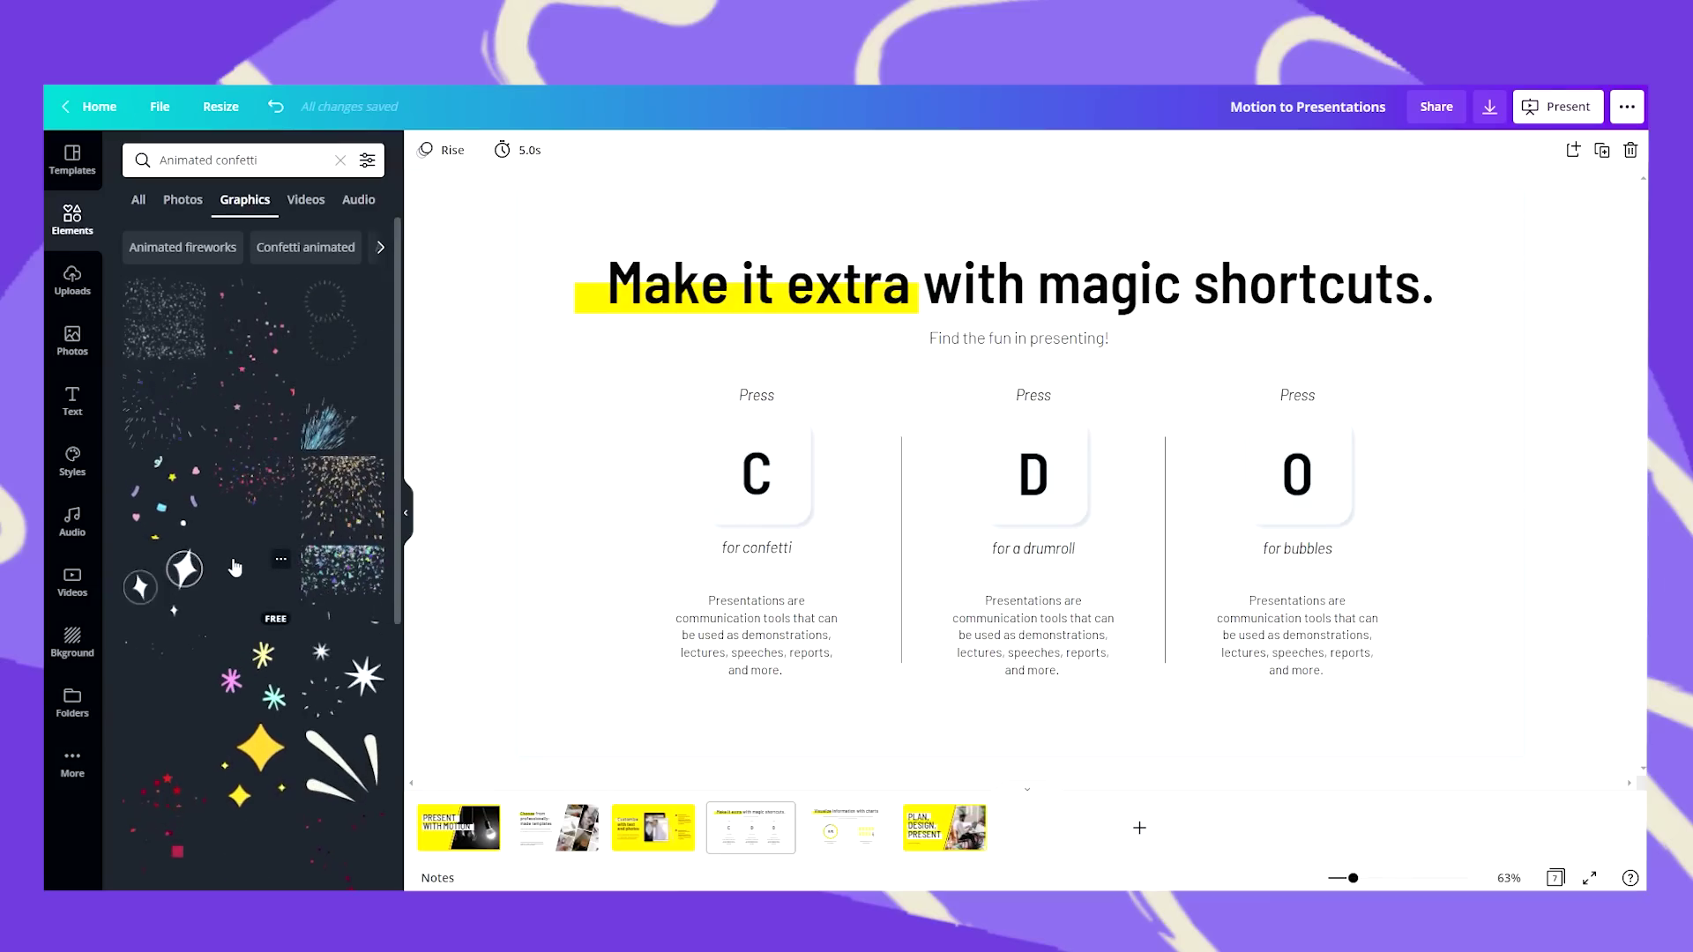
mouse_move(235, 566)
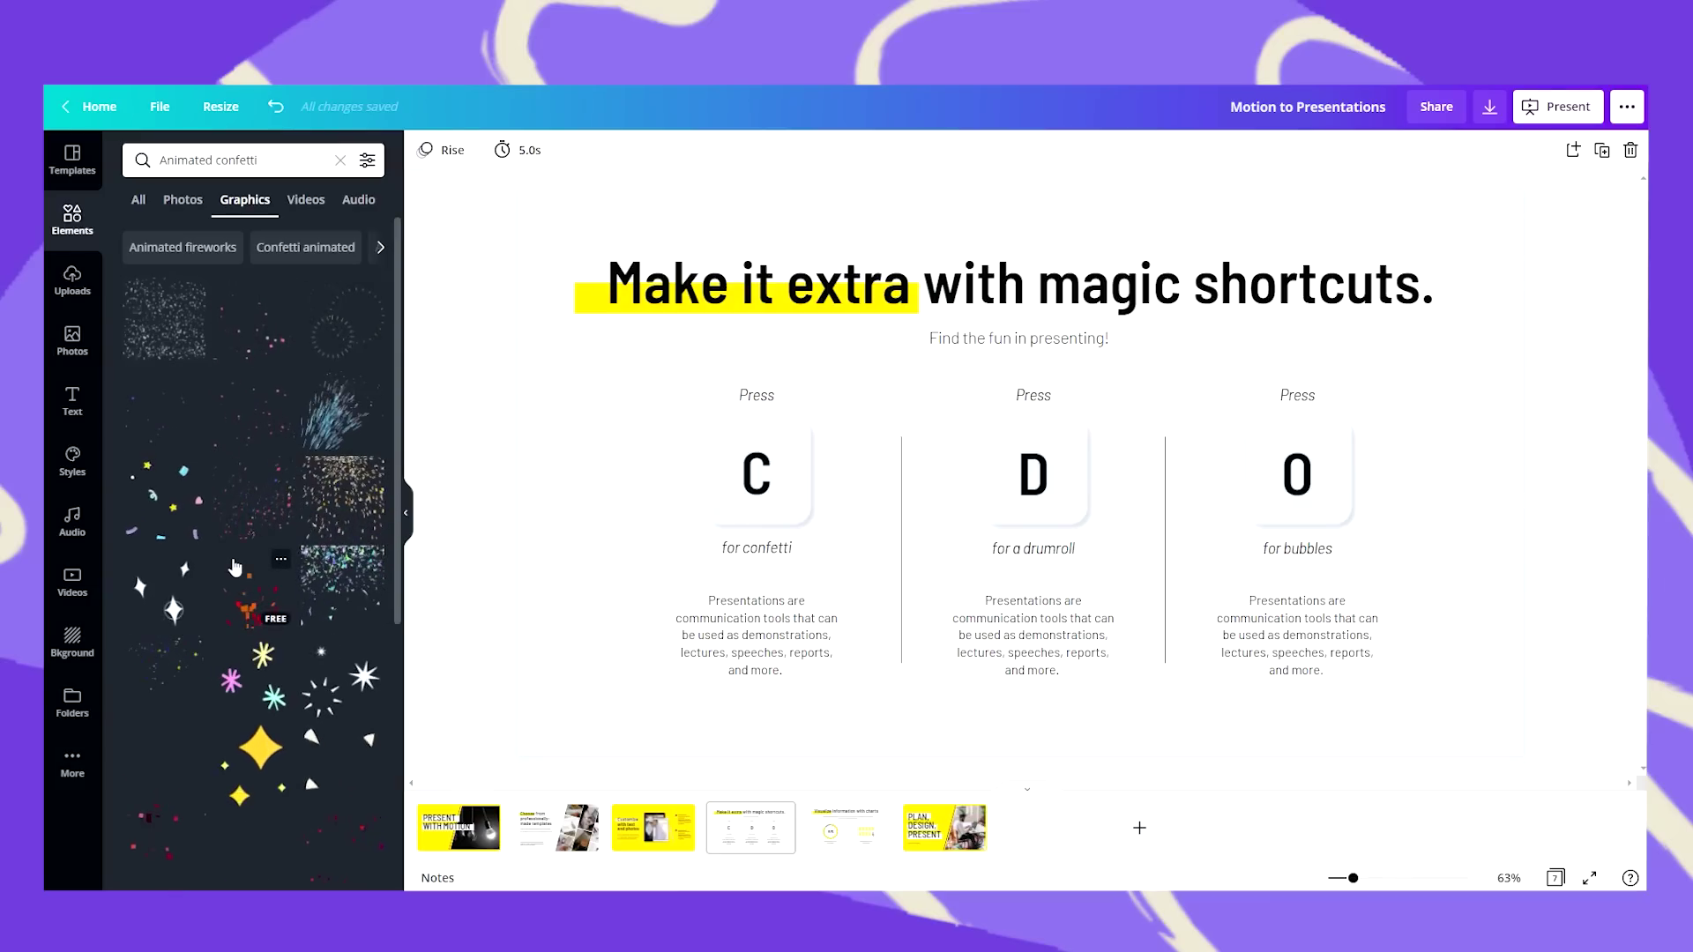
left_click(337, 580)
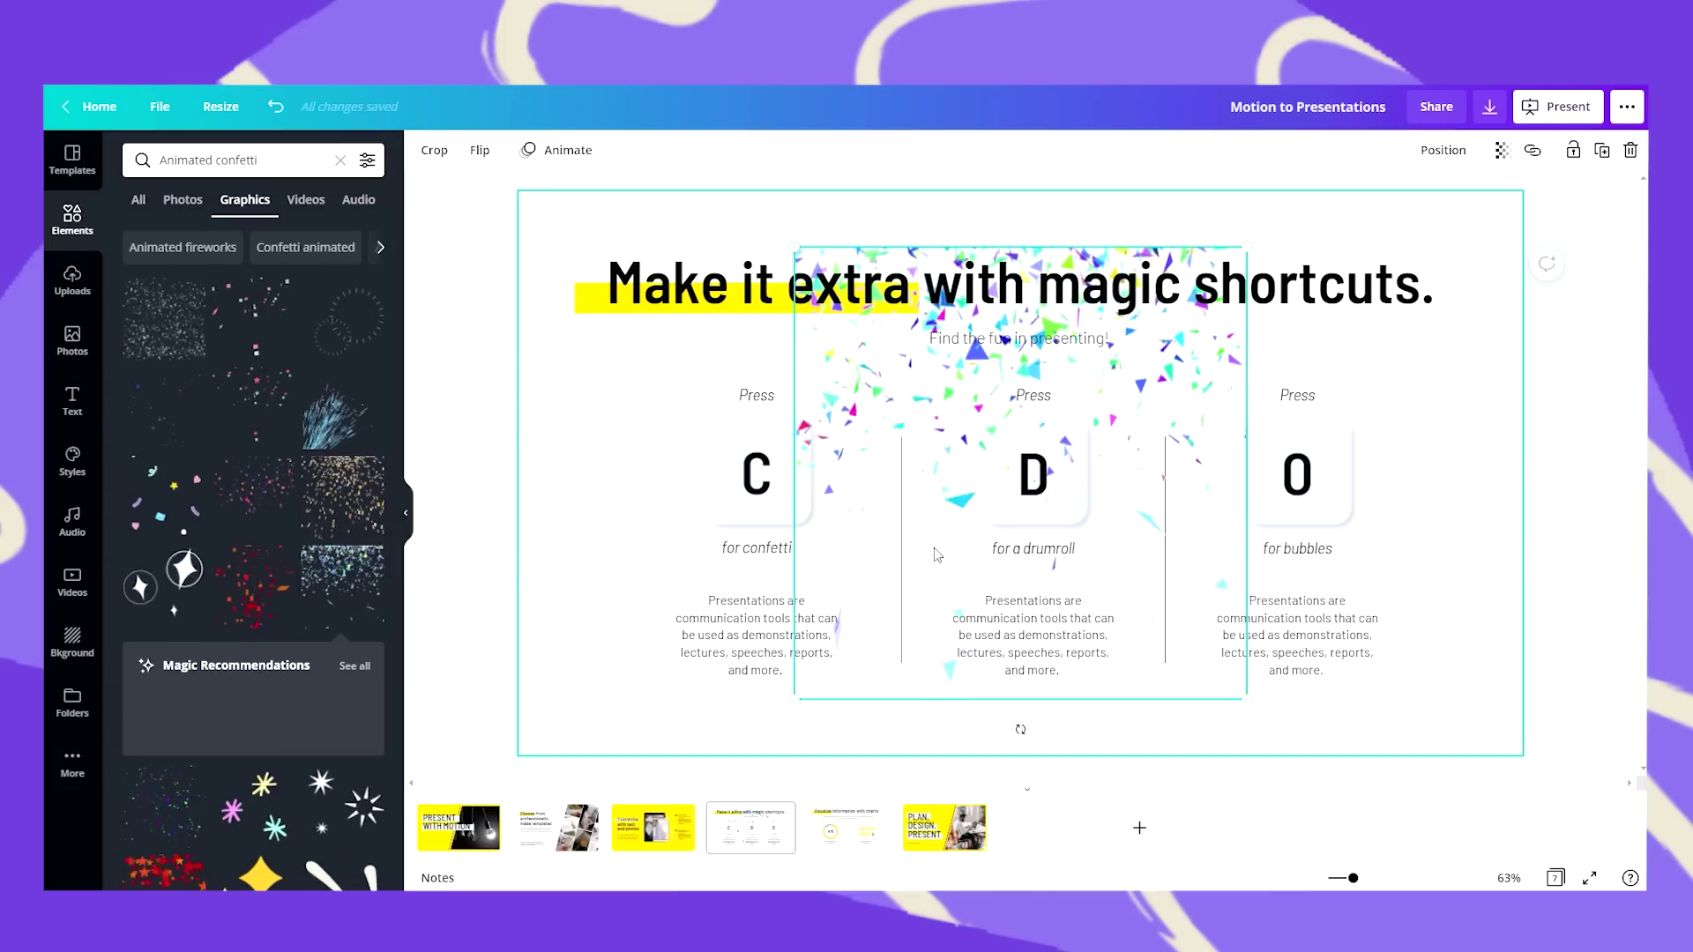
Shrink the confetti graphic and center it over the C card.
left_click_drag(1245, 246, 959, 527)
left_click_drag(806, 475, 705, 458)
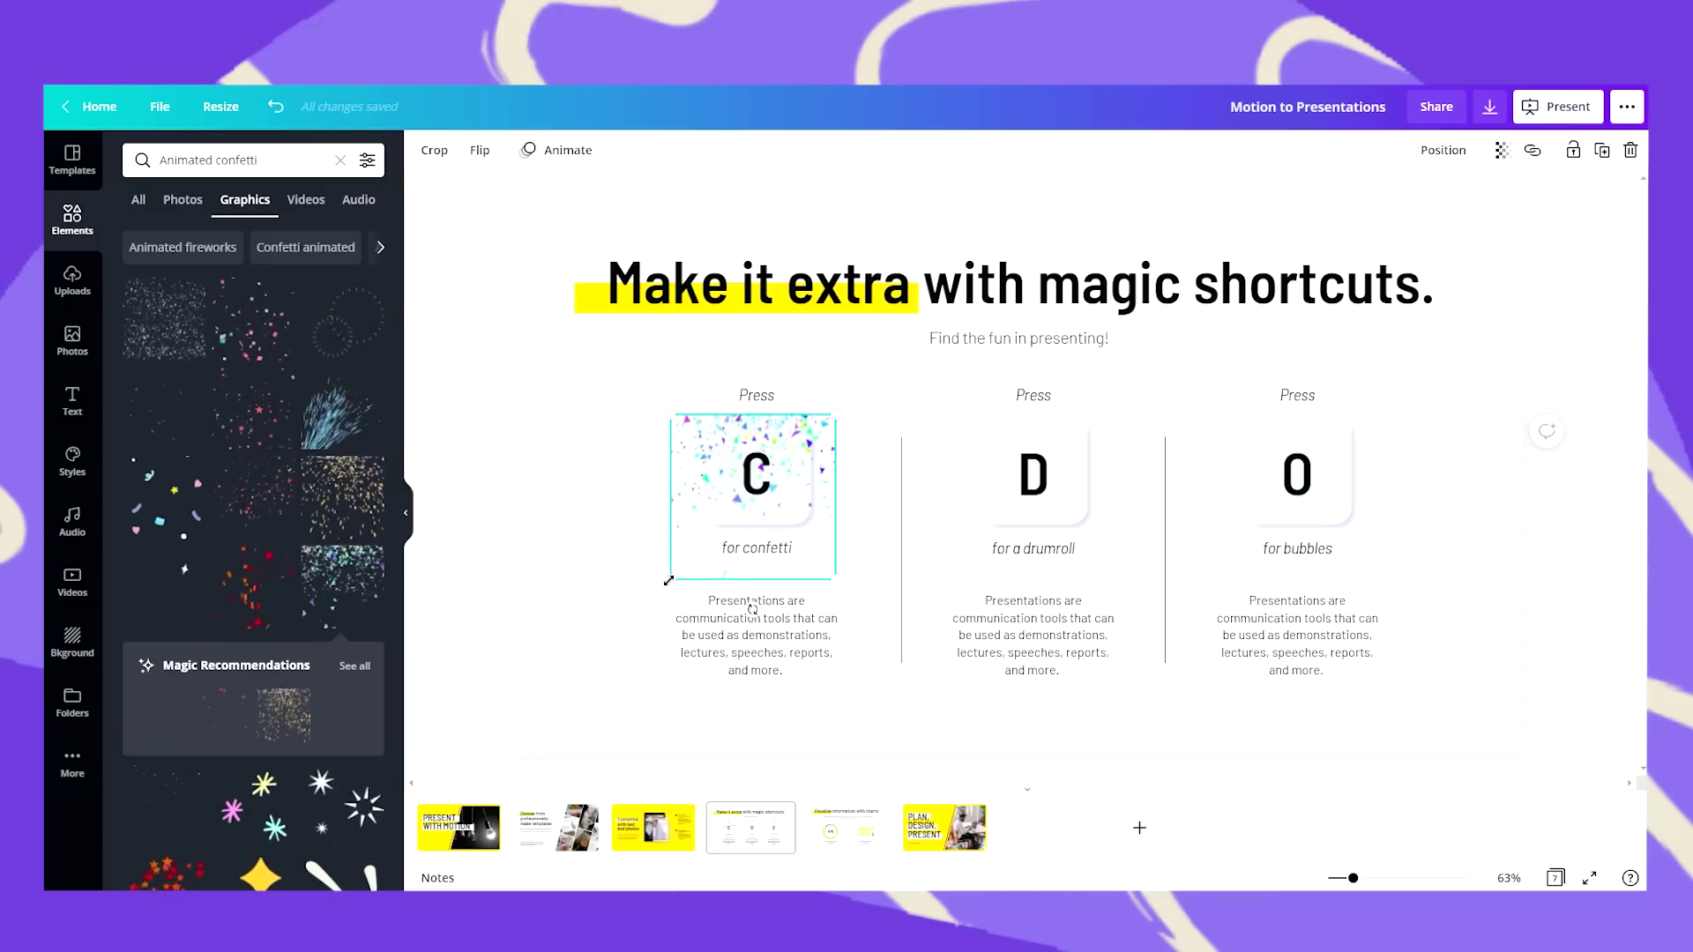
left_click_drag(672, 571, 728, 527)
left_click_drag(826, 462, 802, 469)
left_click(615, 469)
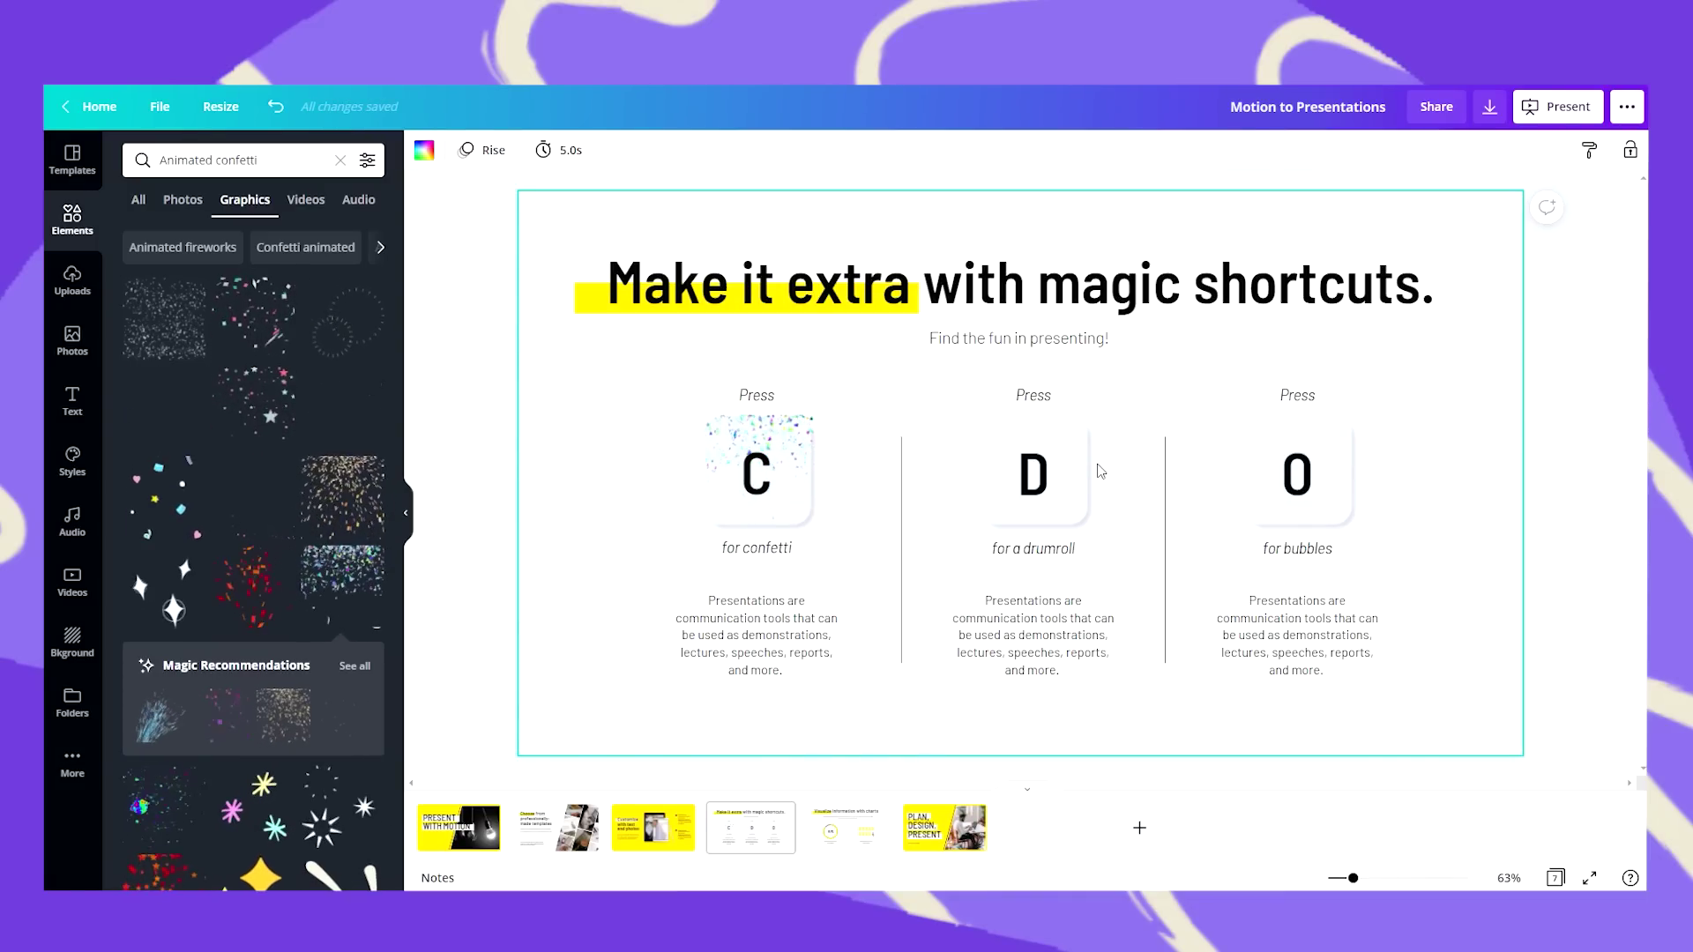
Search 'DRUM' and place the animated drum graphic above the D card.
double_click(236, 160)
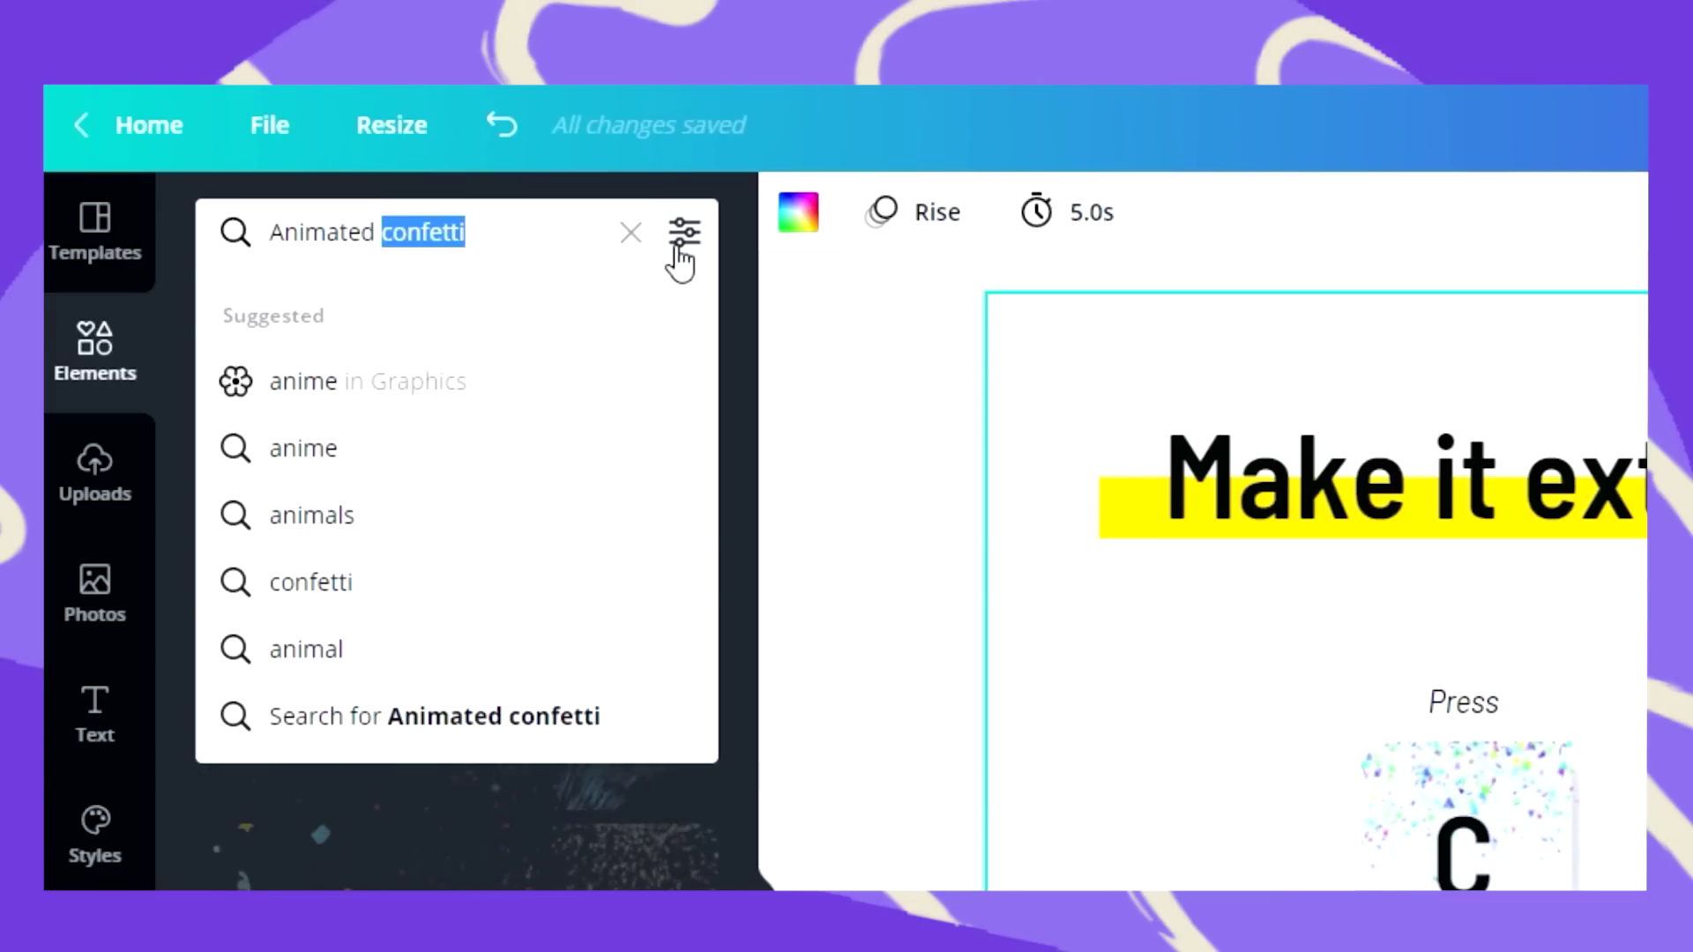
type("DRUM")
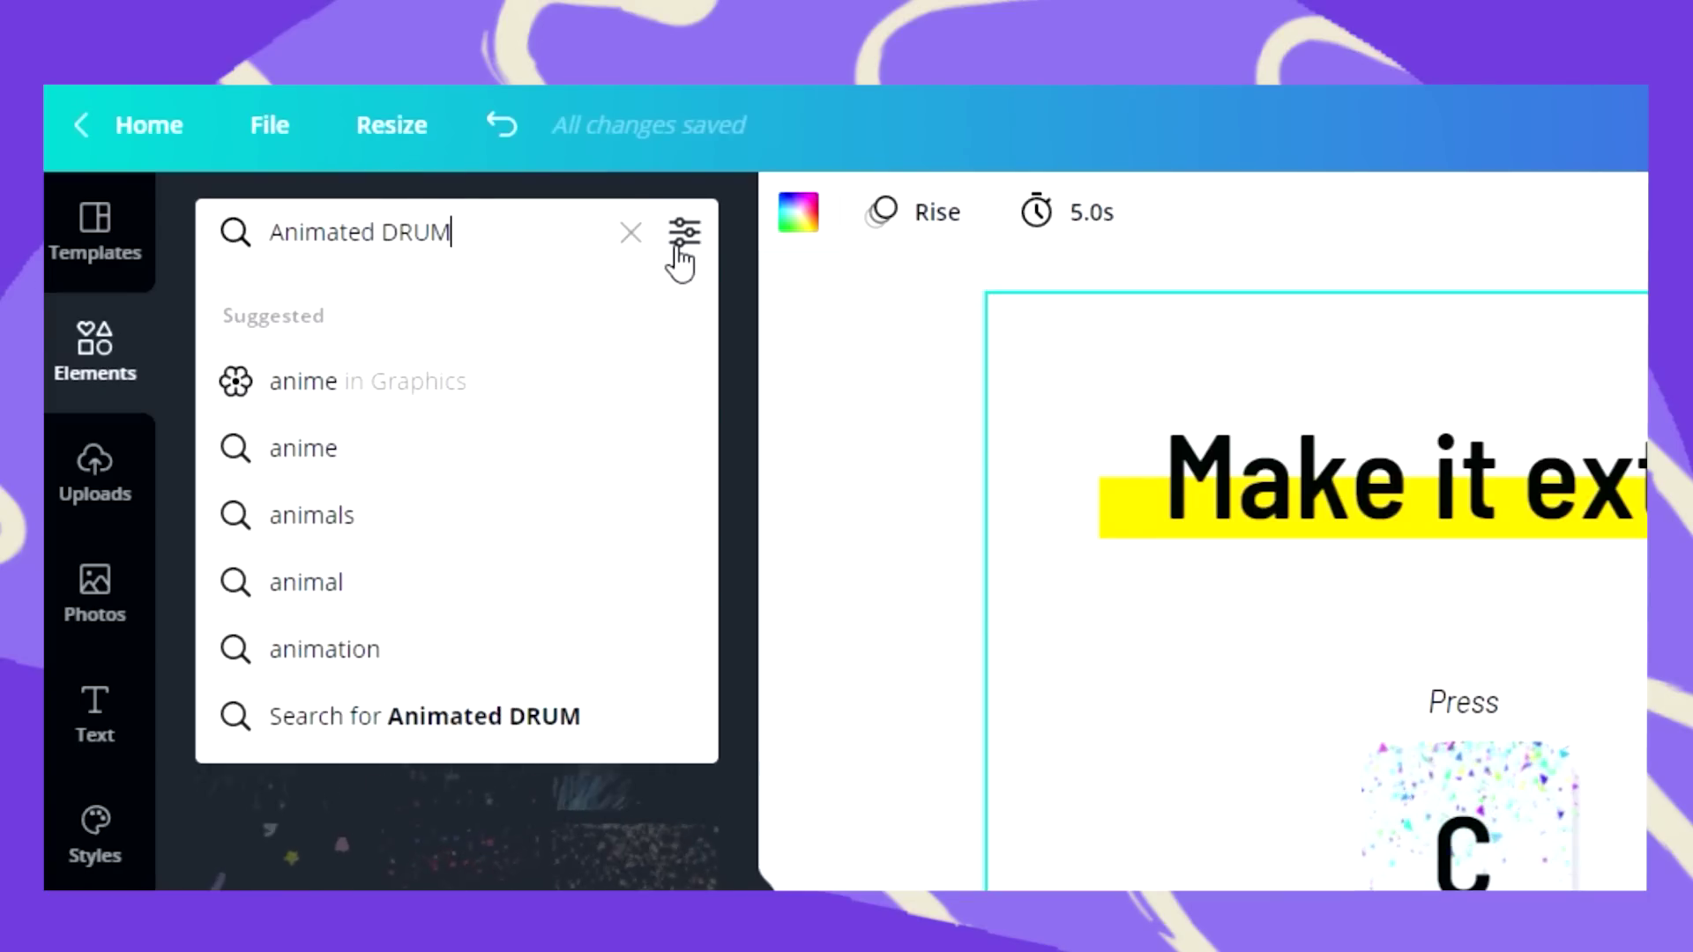
key("Return")
left_click(359, 456)
left_click_drag(1511, 453, 813, 325)
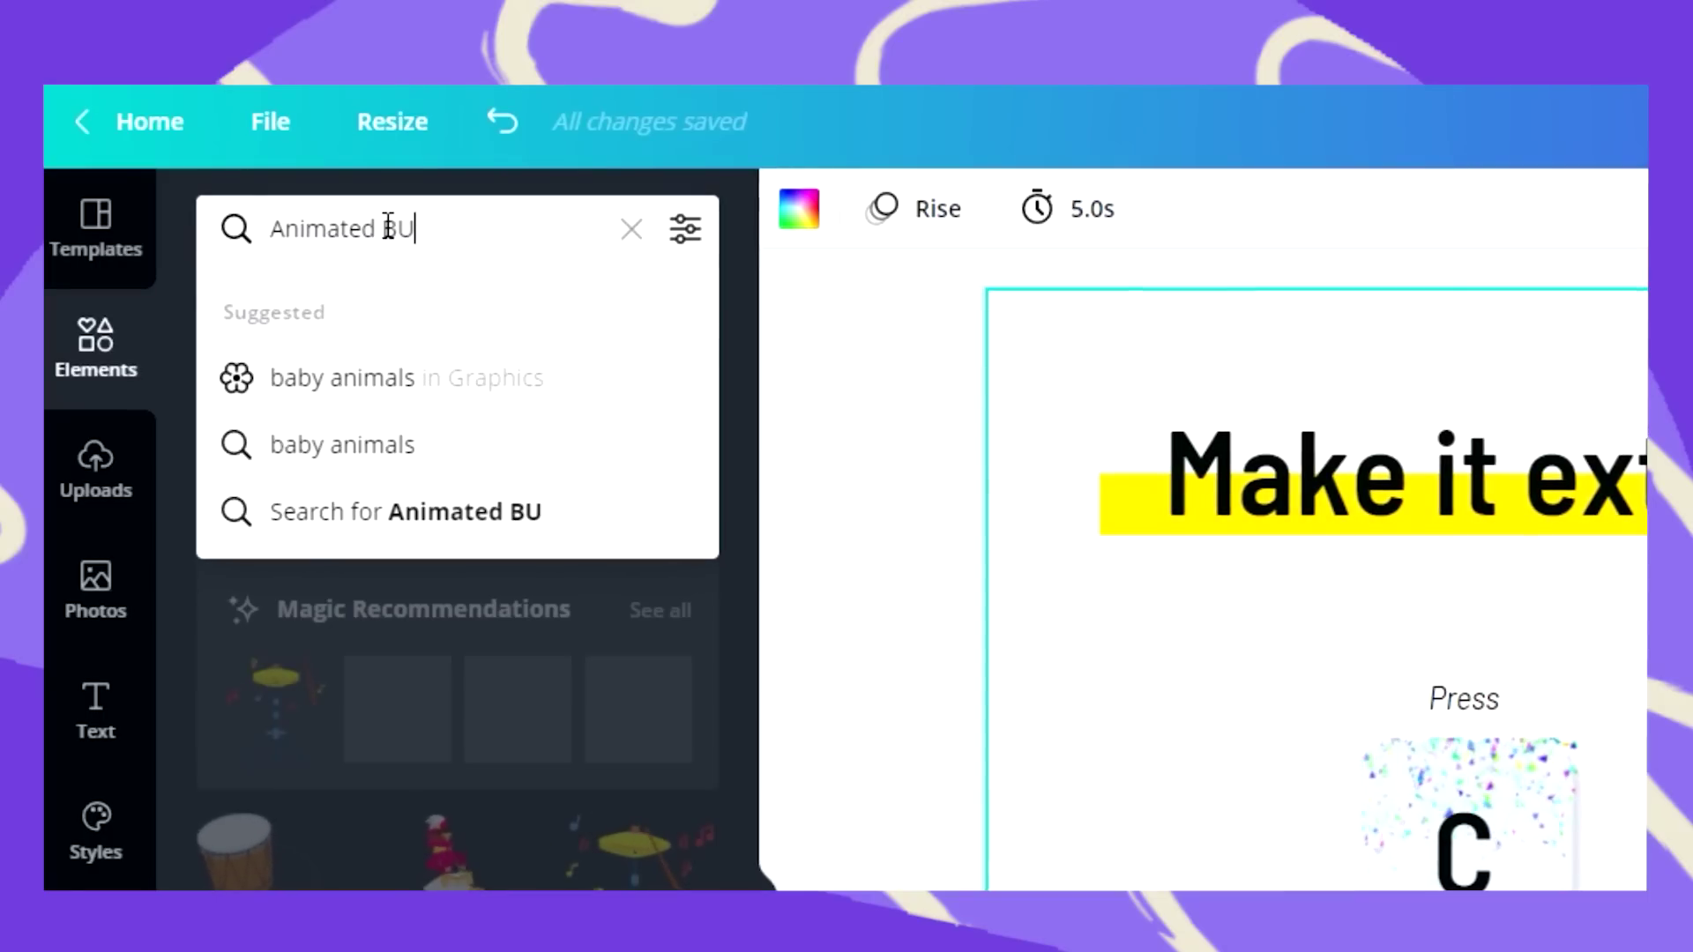
Search for animated bubbles and resize the graphic to cover the O card.
type("BBLES")
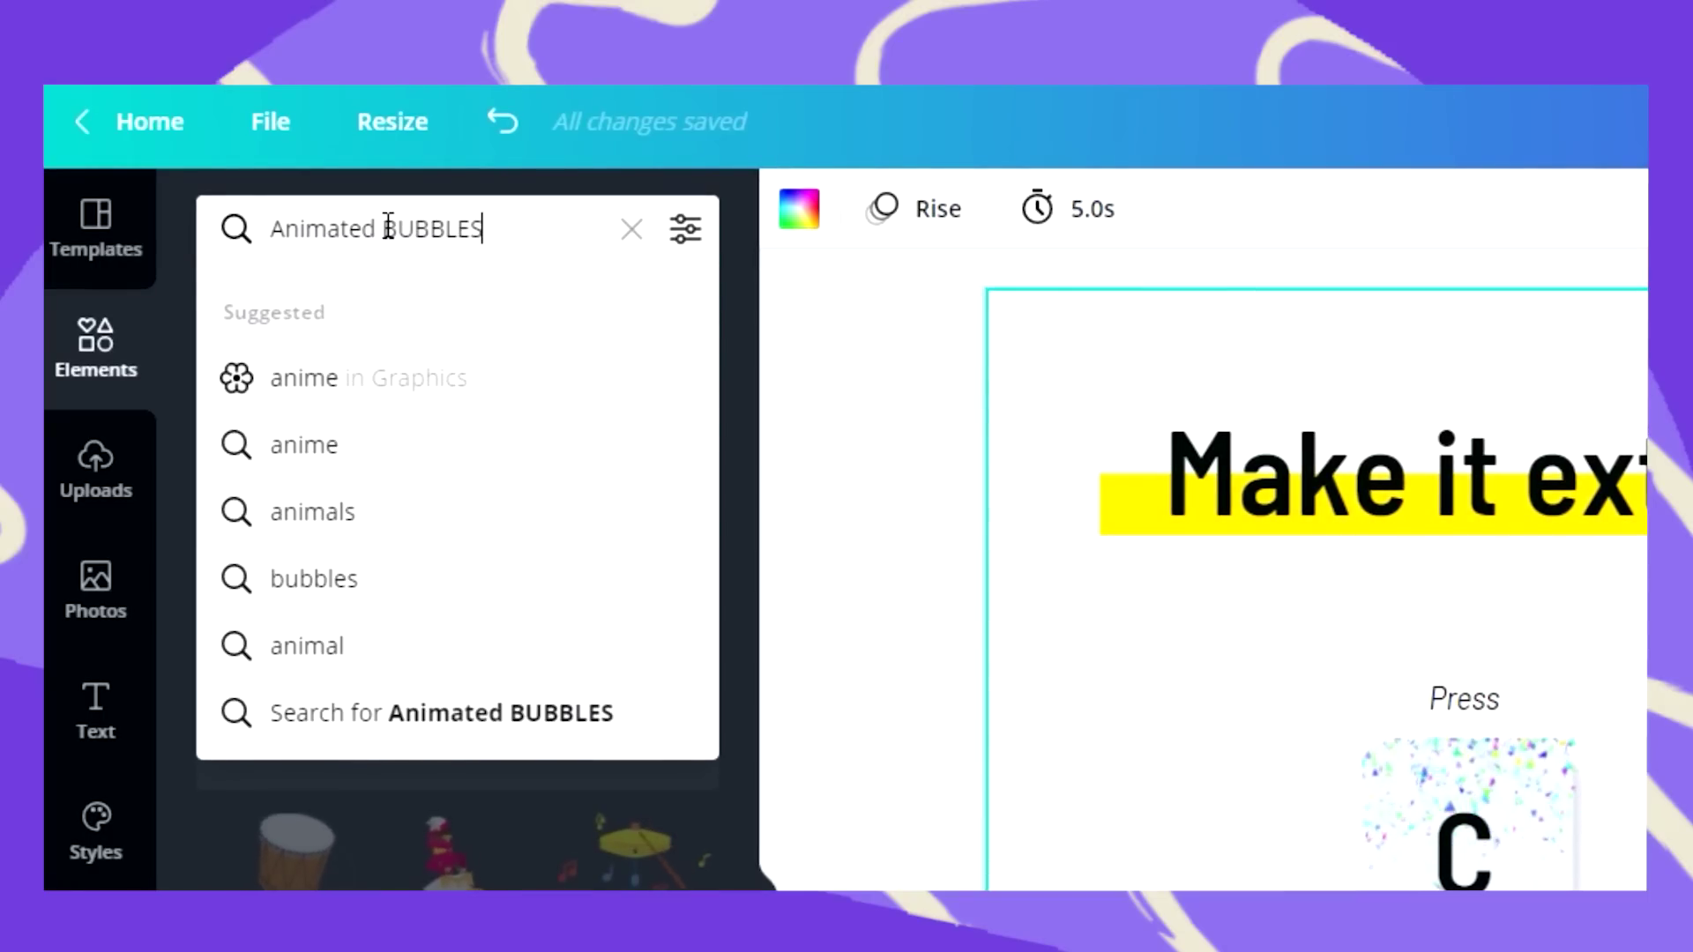
key("Return")
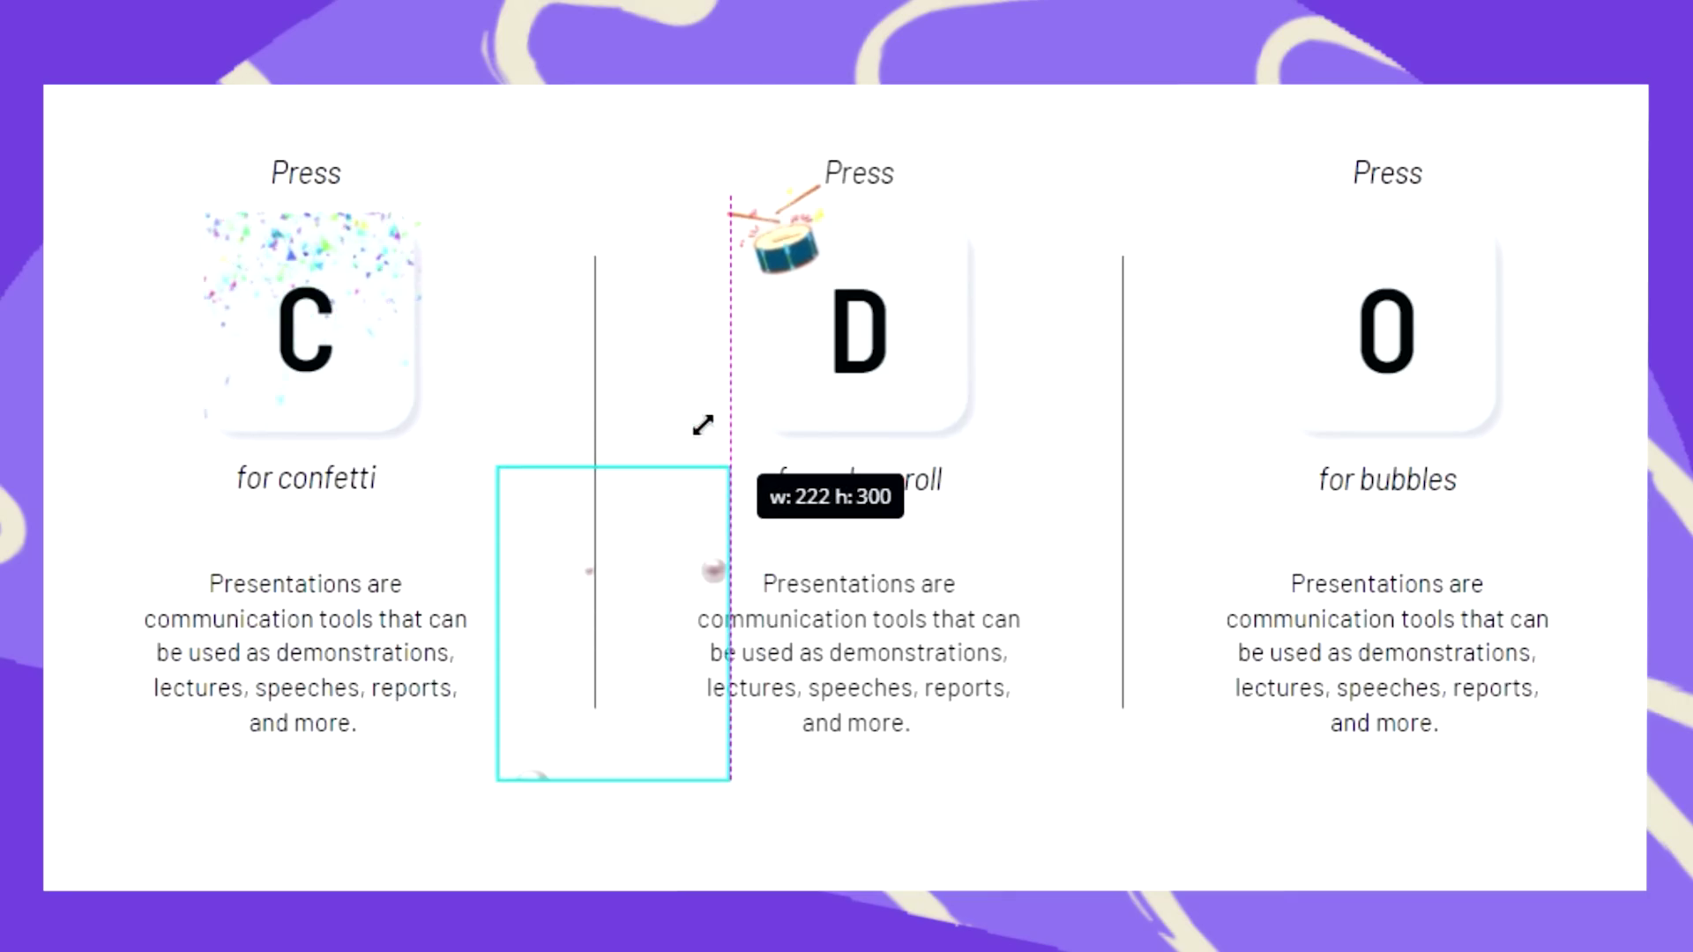
left_click_drag(699, 423, 632, 529)
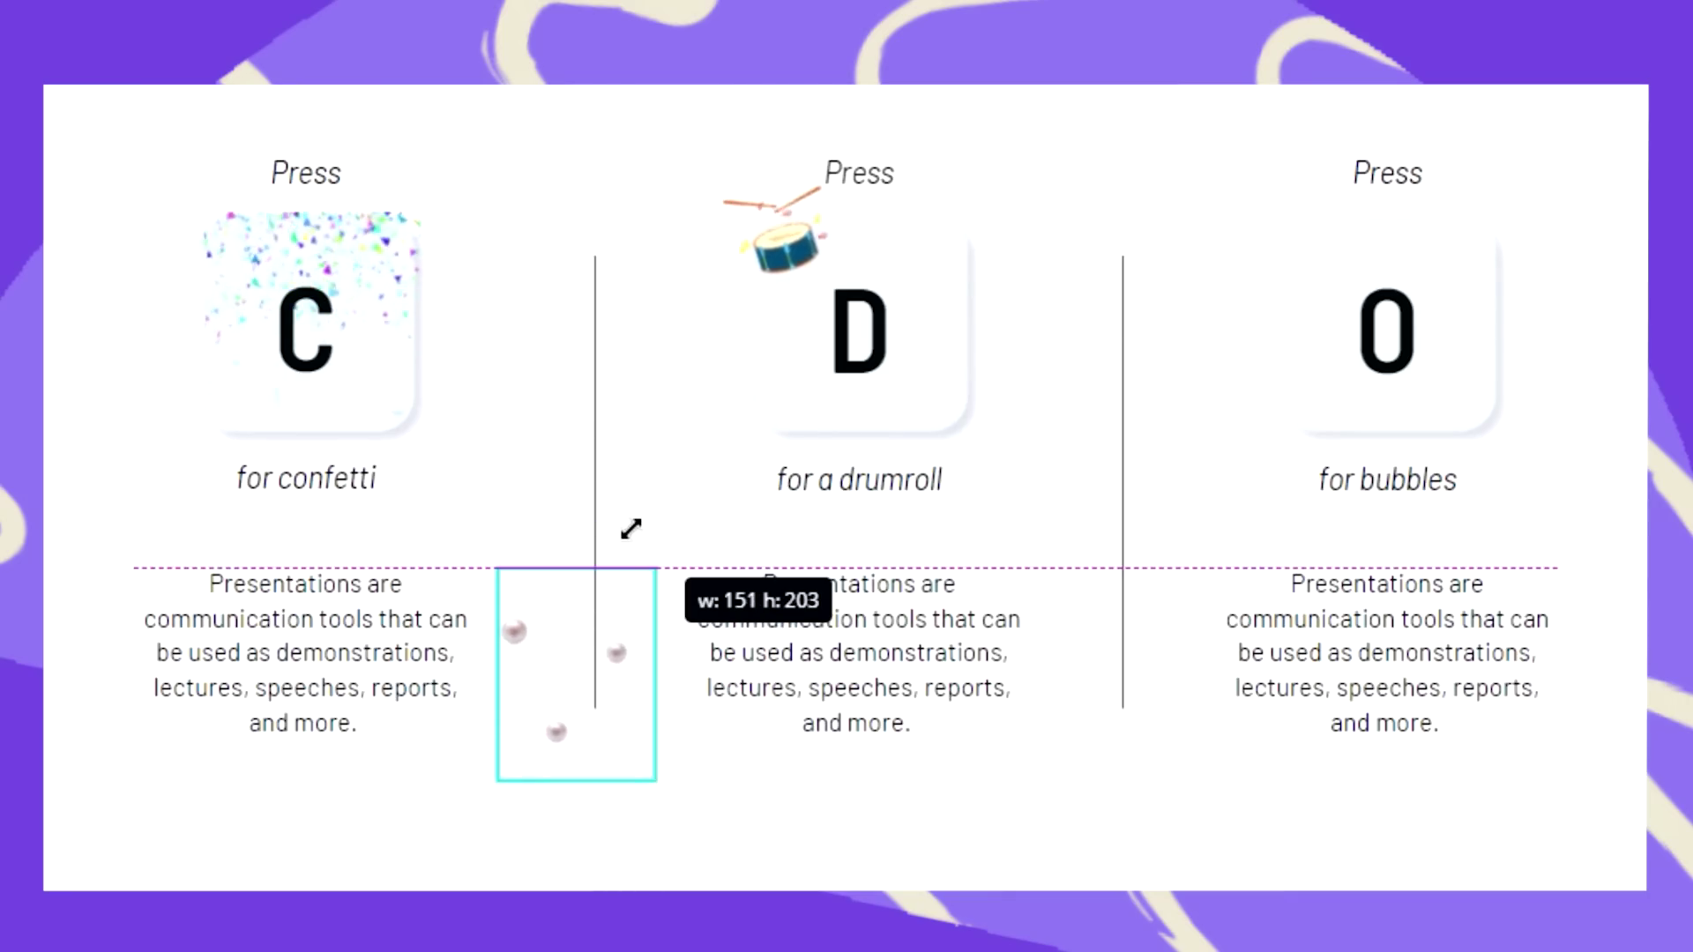
left_click_drag(557, 700, 1331, 347)
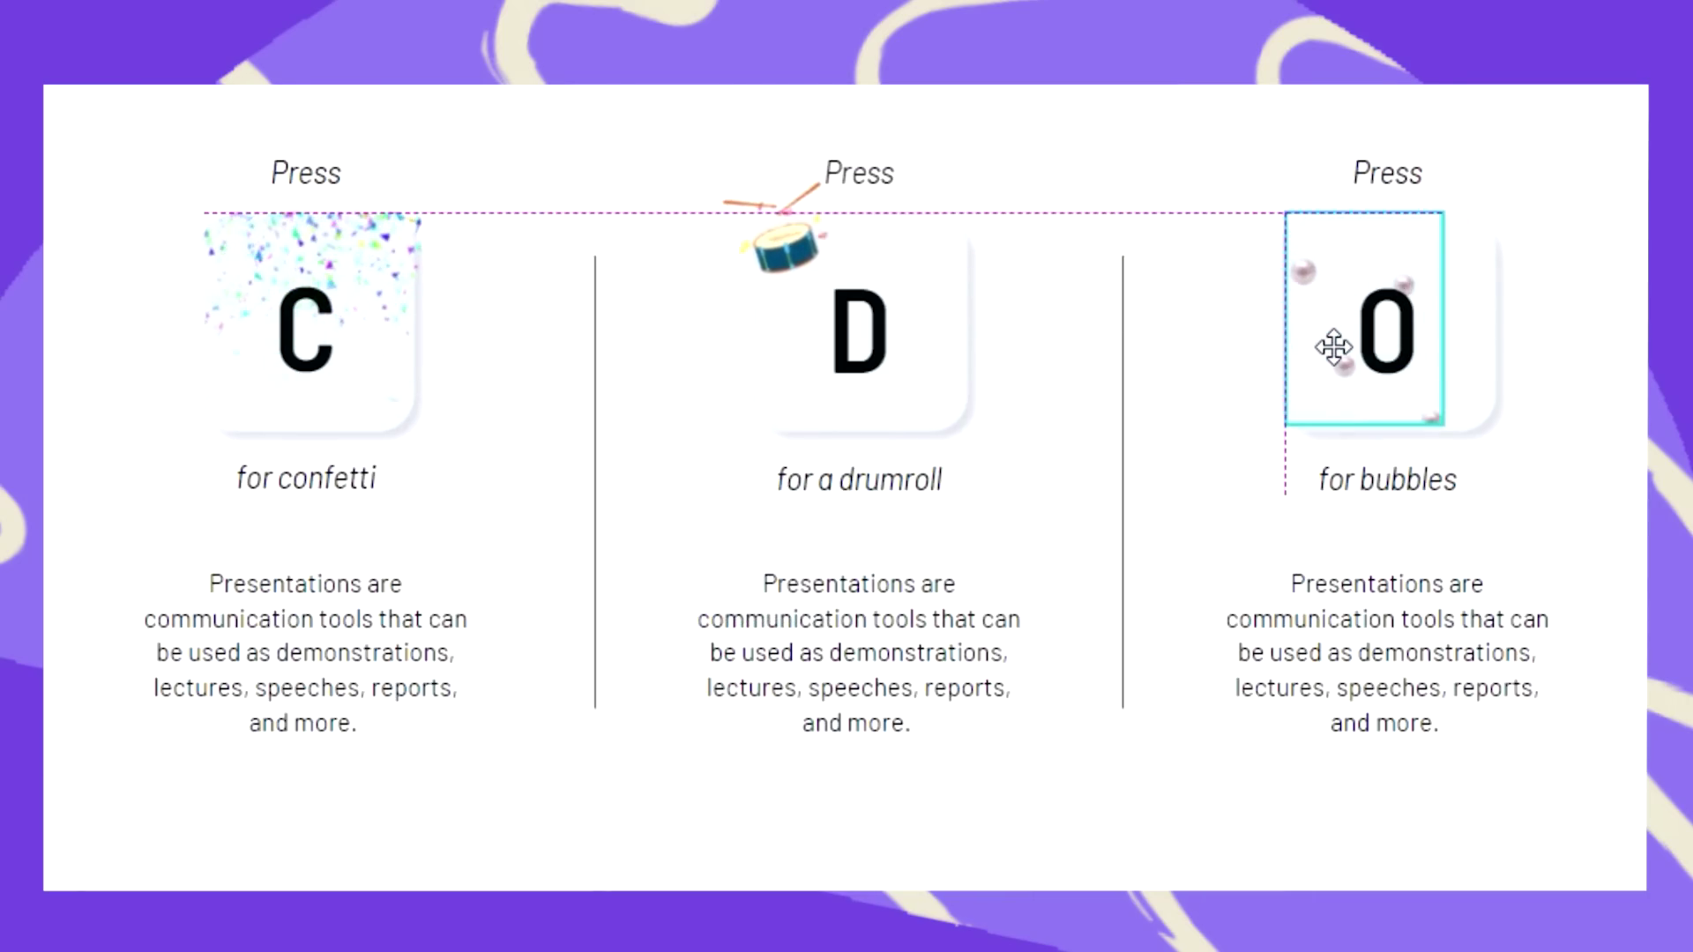
left_click_drag(1440, 208, 1556, 199)
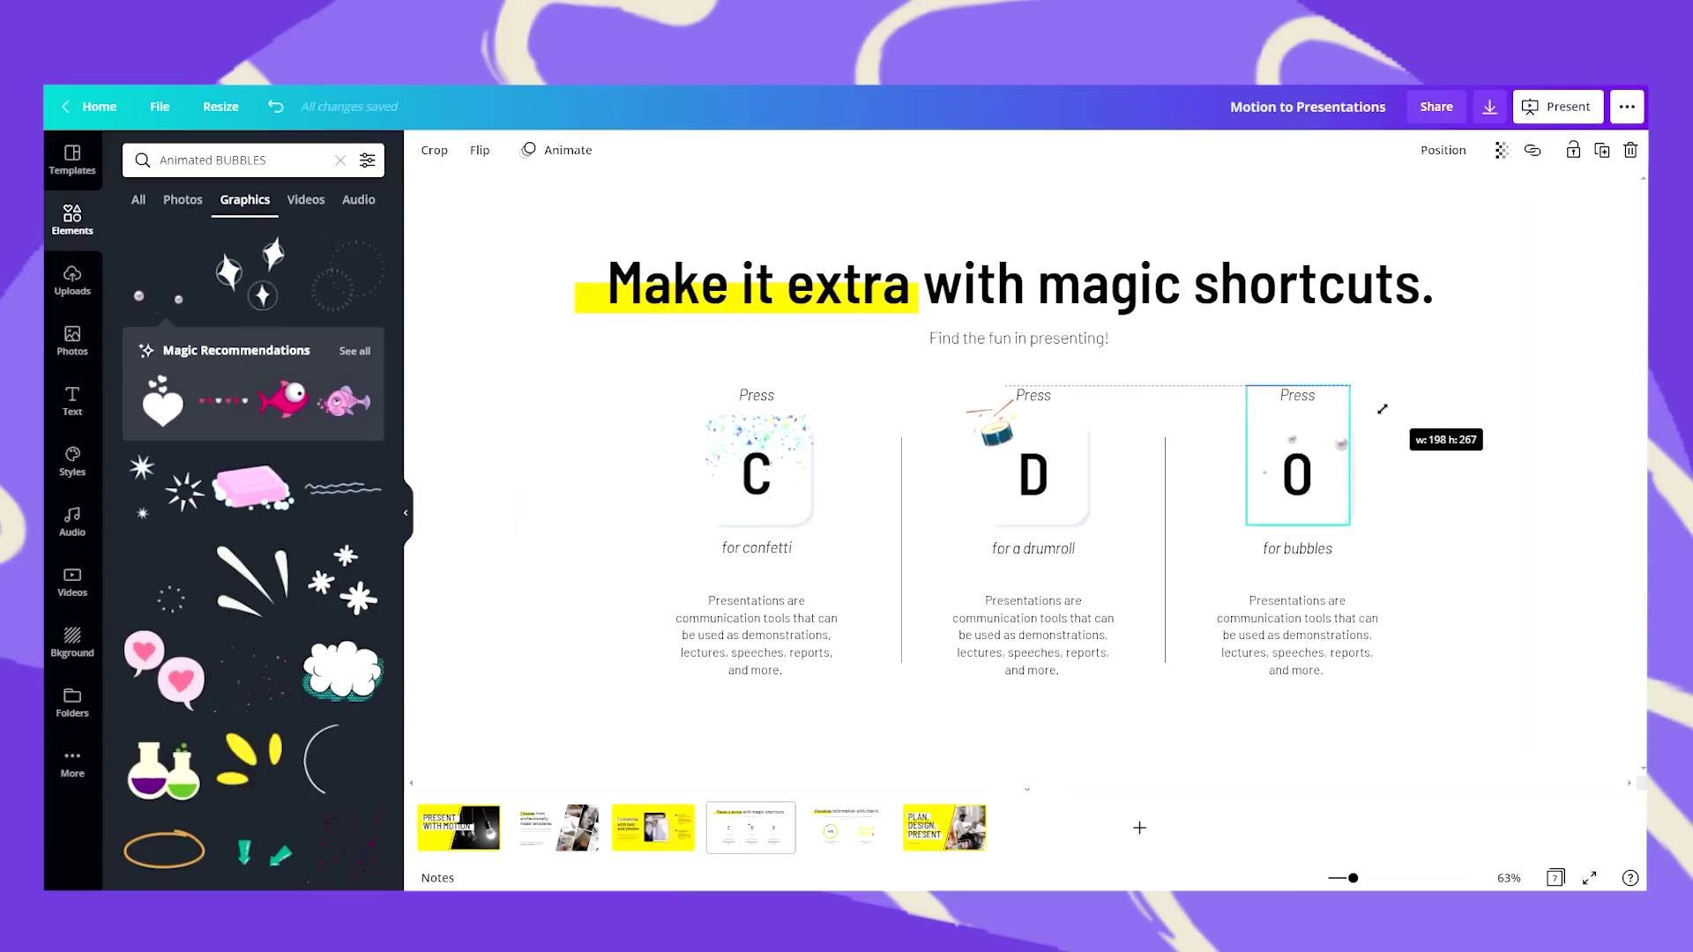
left_click_drag(1382, 408, 1354, 393)
key("Escape")
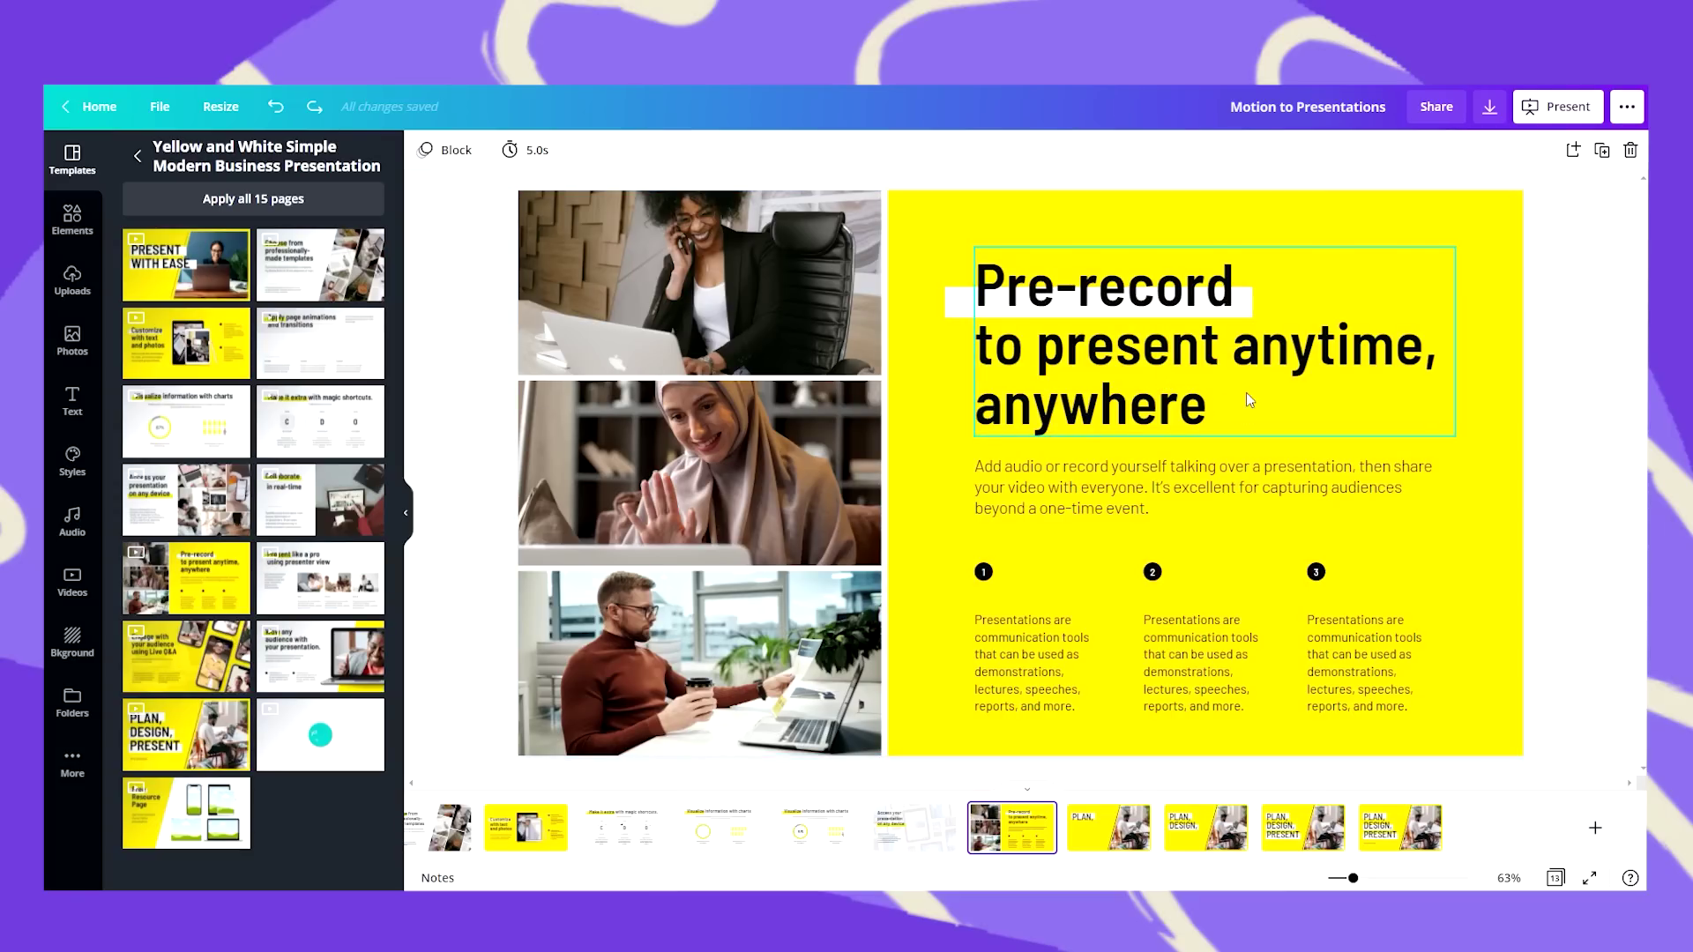
Delete the middle grid photo and search Elements for 'RECORD'.
left_click(769, 473)
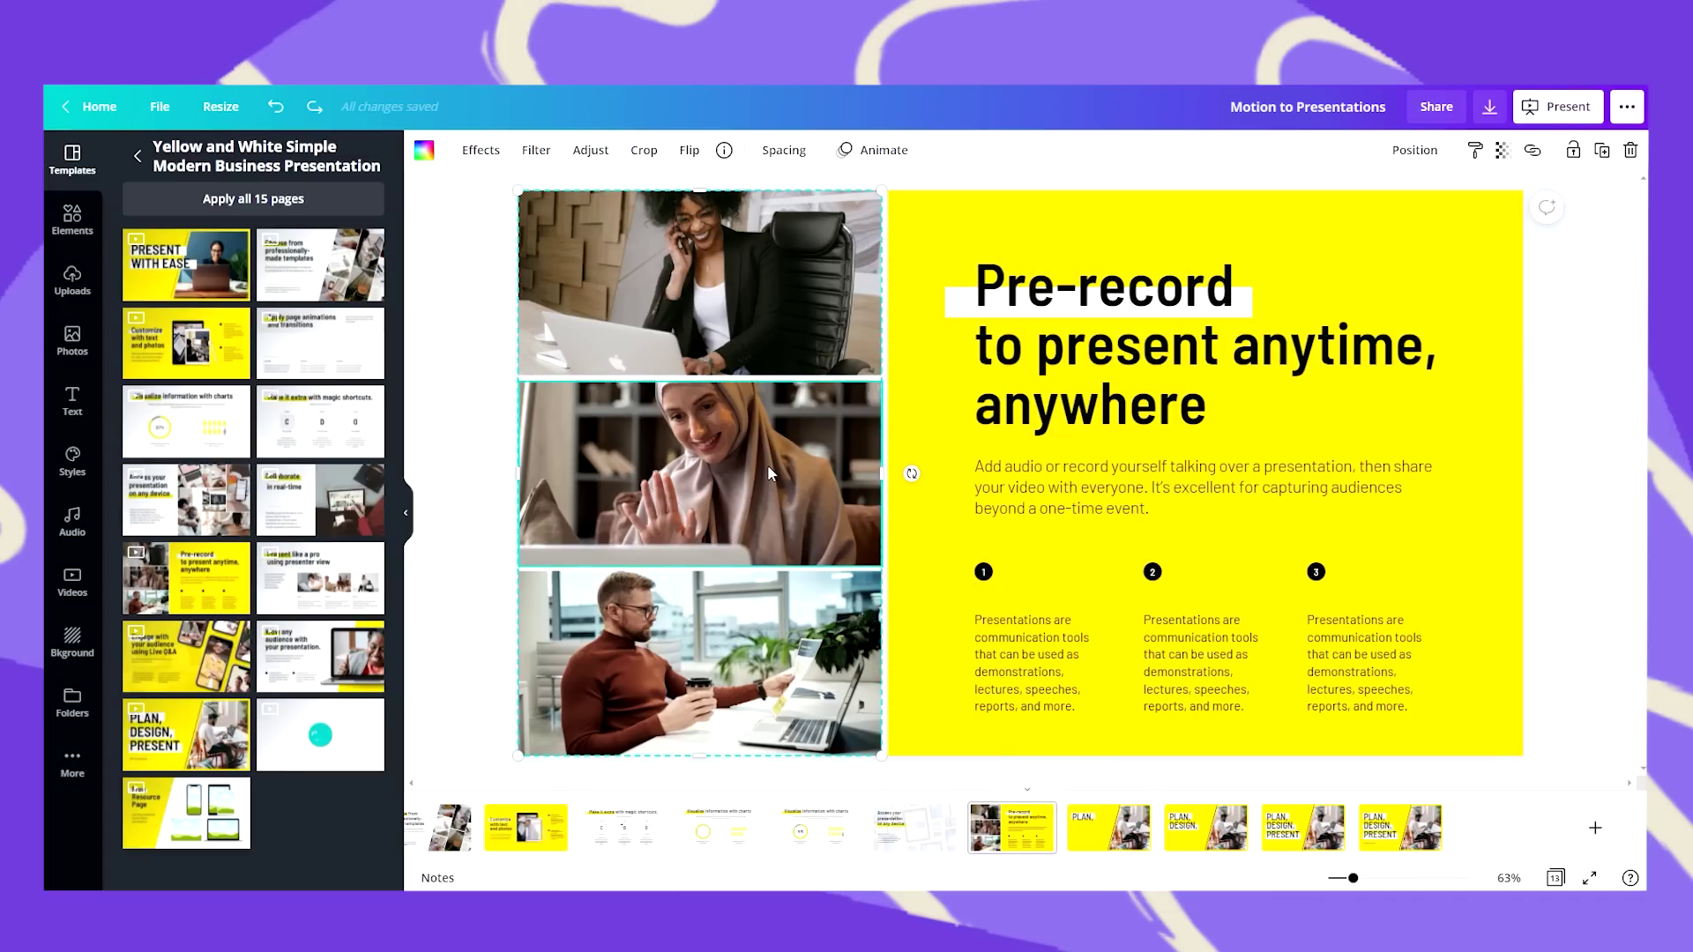
key("Delete")
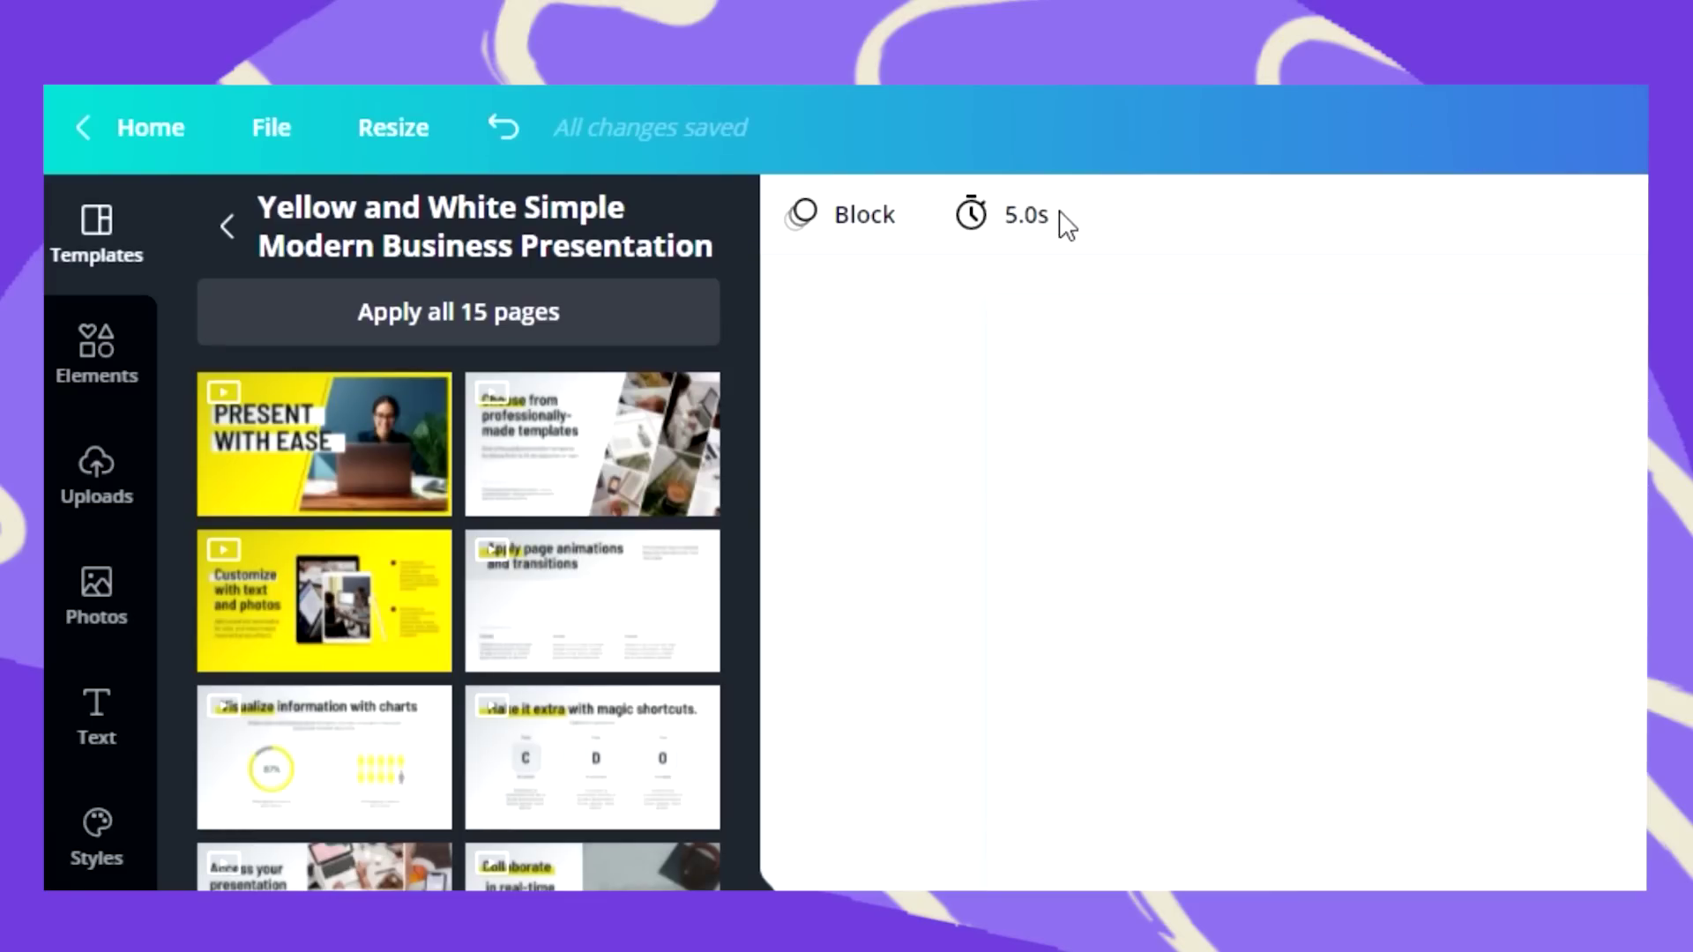
left_click(104, 388)
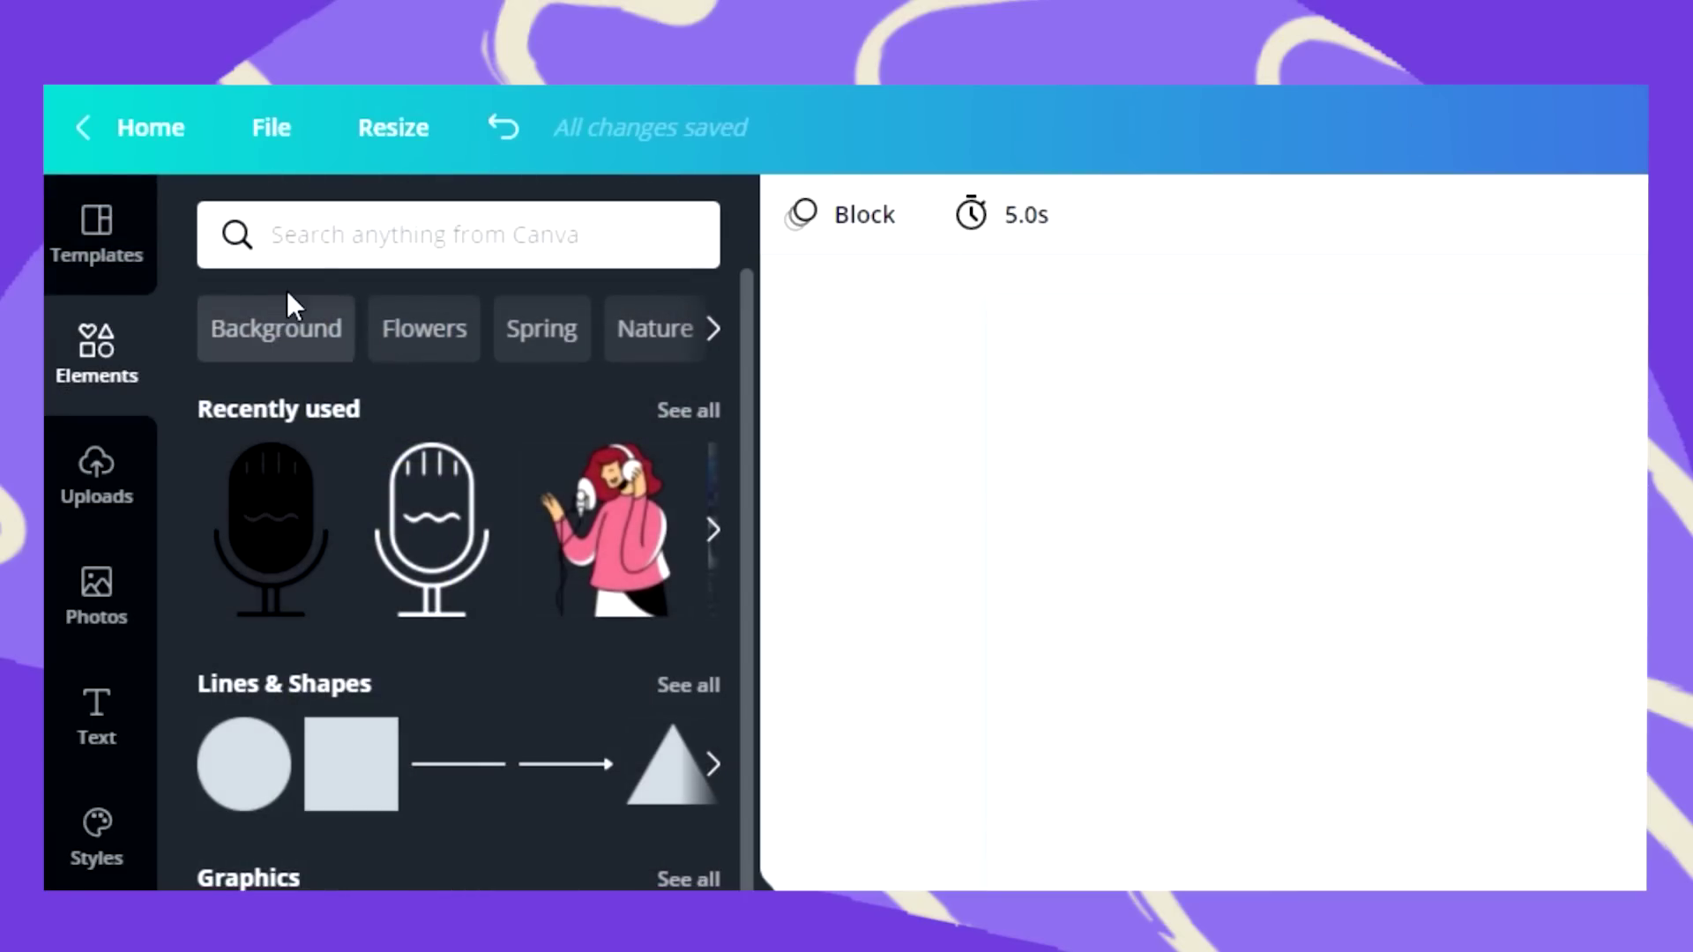
left_click(354, 234)
type("RECORD")
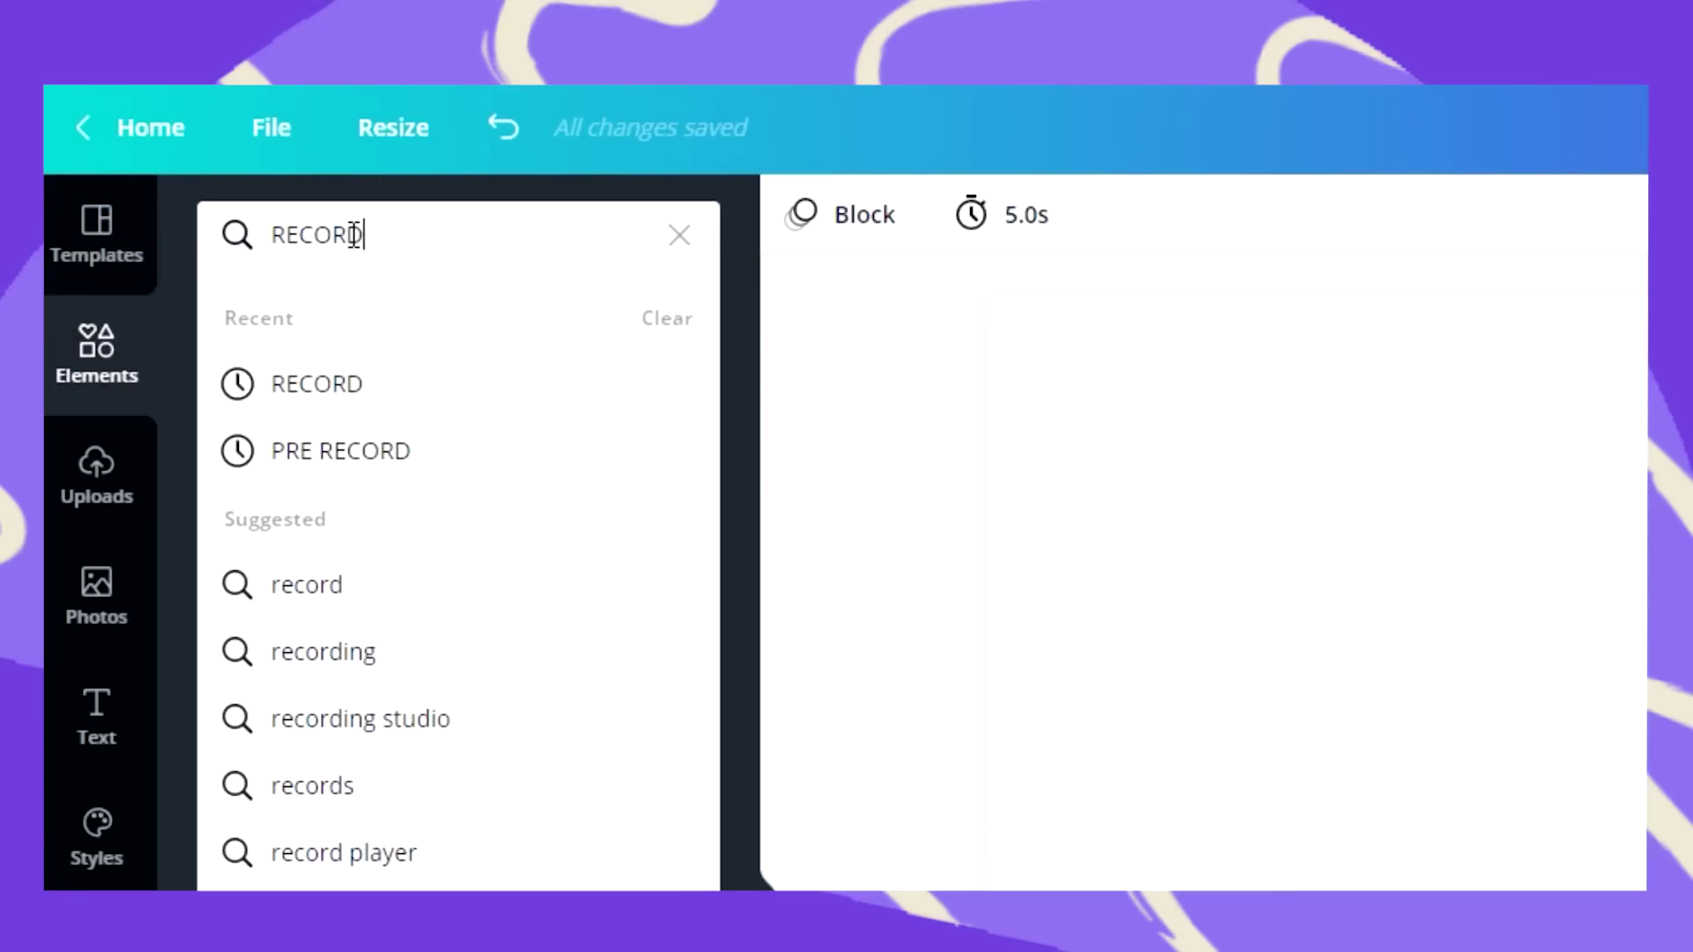
key("Return")
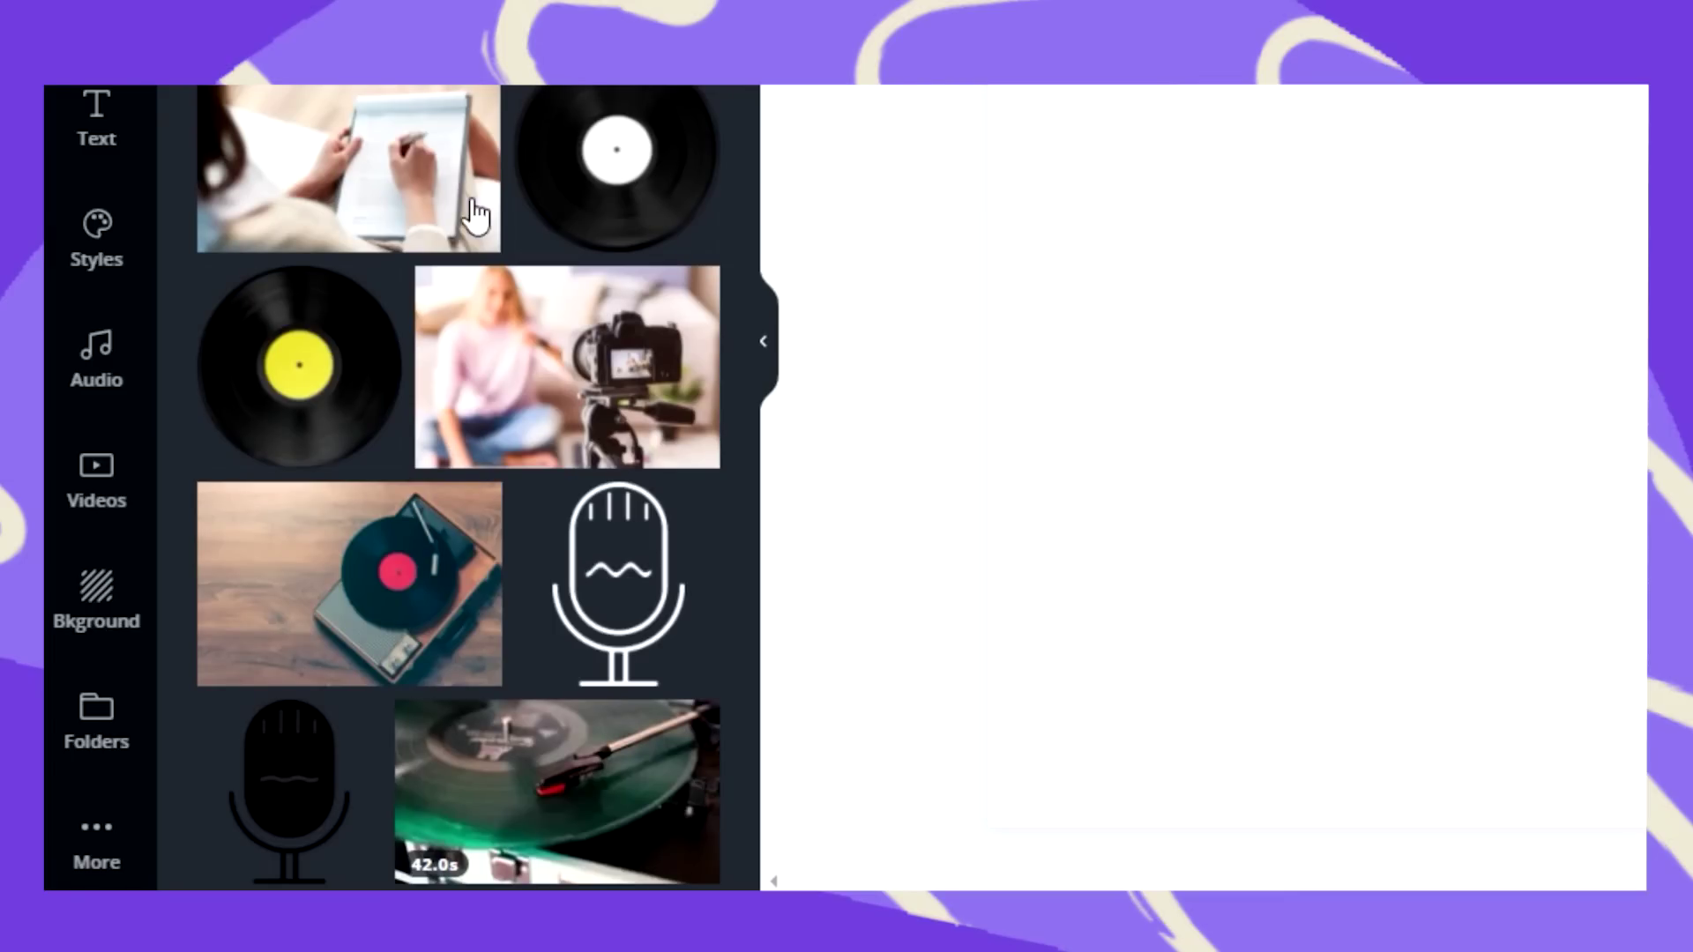
Add the dark animated microphone graphic and nudge it slightly right.
scroll(488, 647, "down", 2)
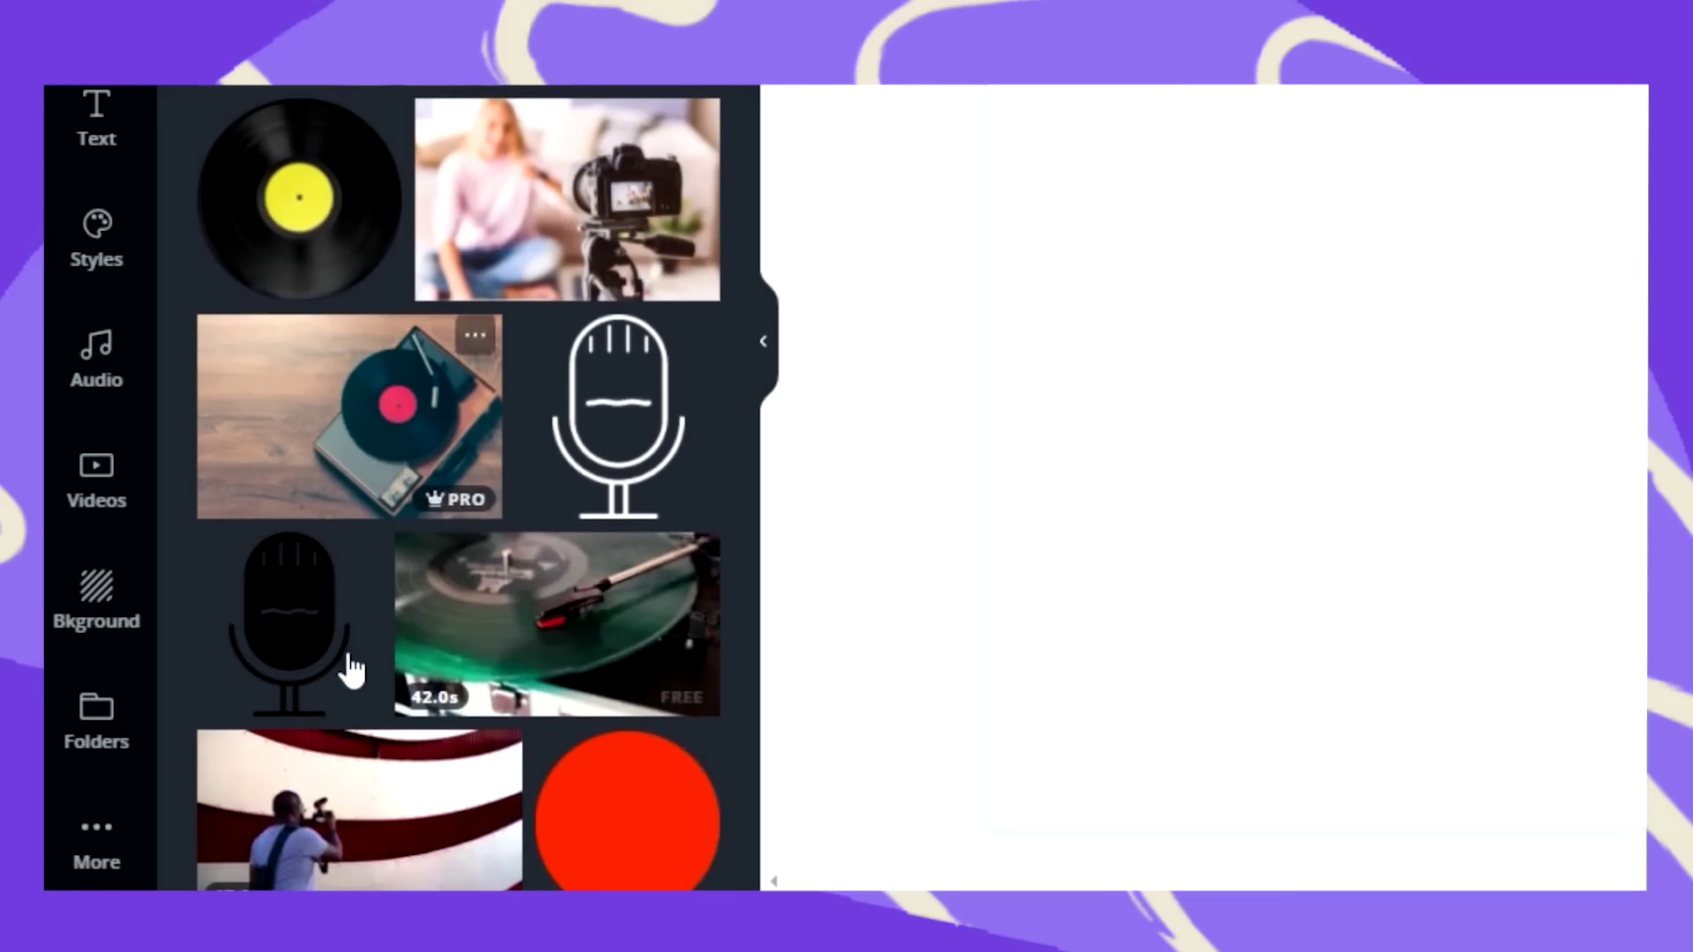
left_click(294, 633)
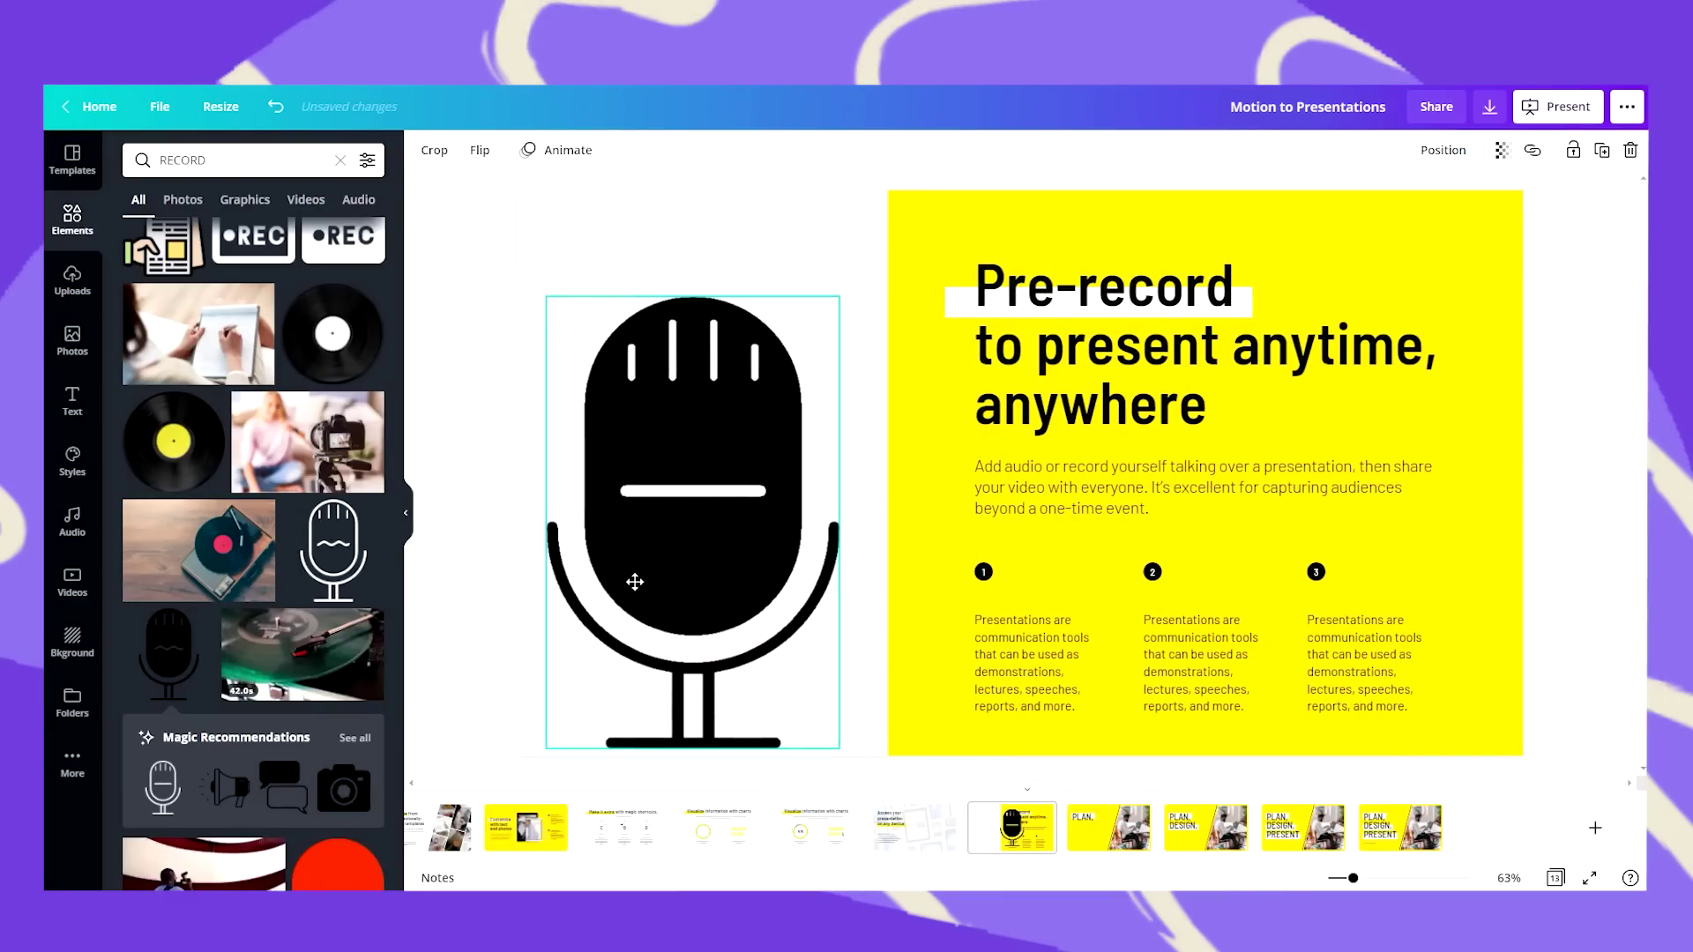
left_click_drag(635, 586, 649, 589)
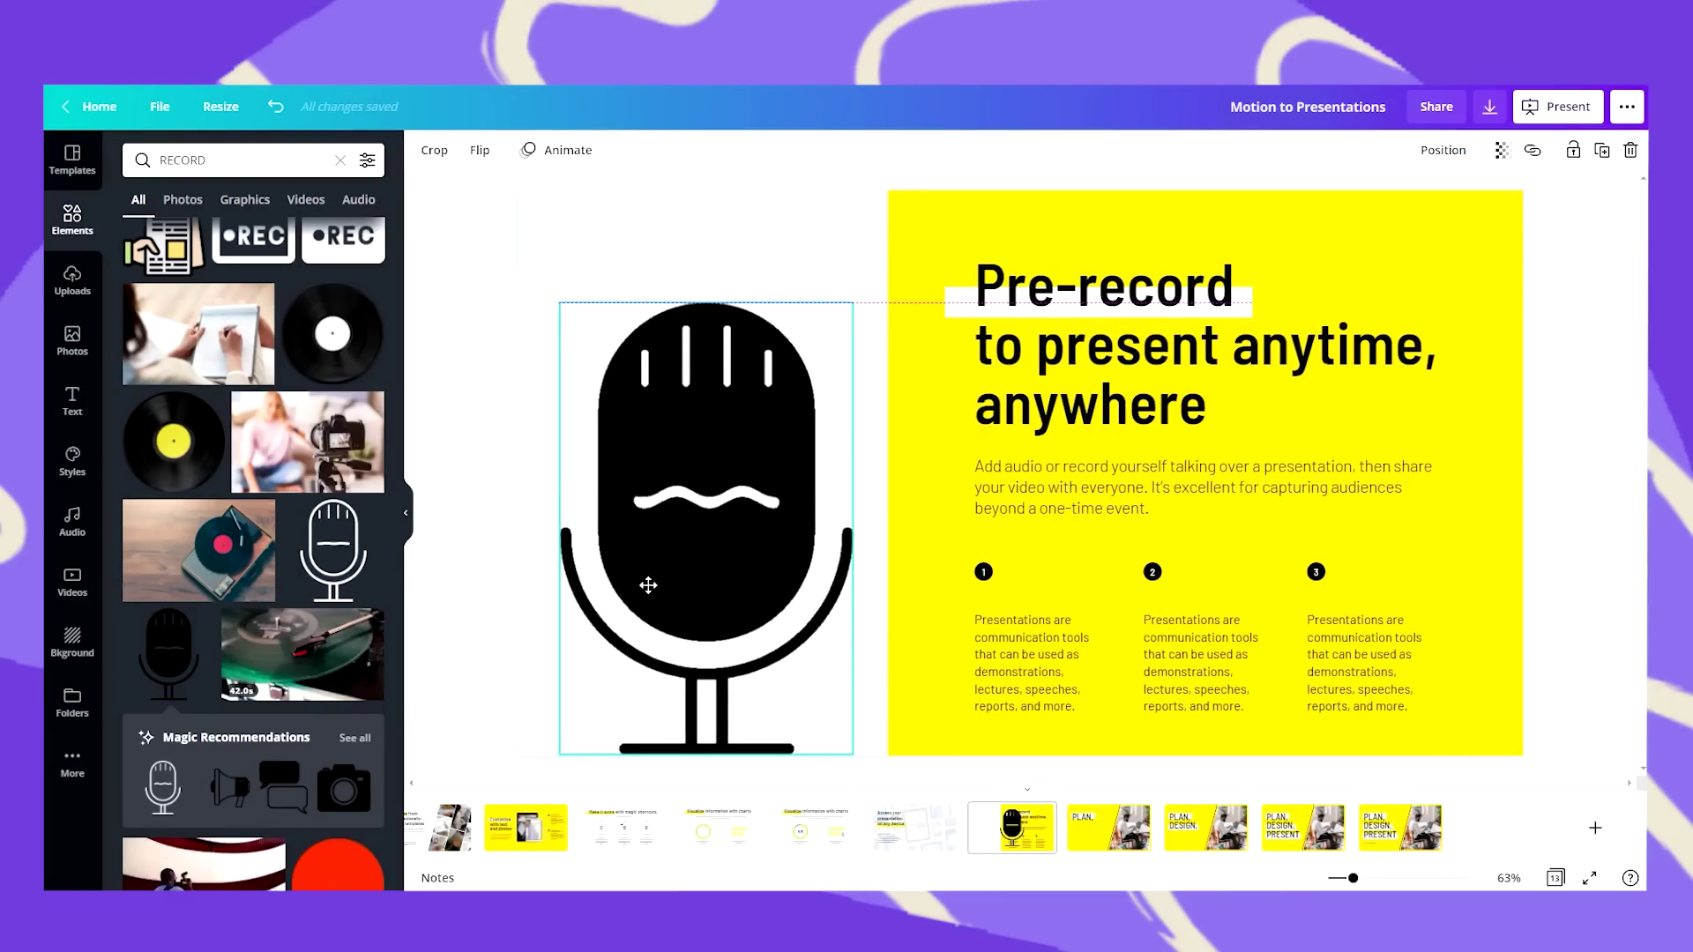
left_click(521, 326)
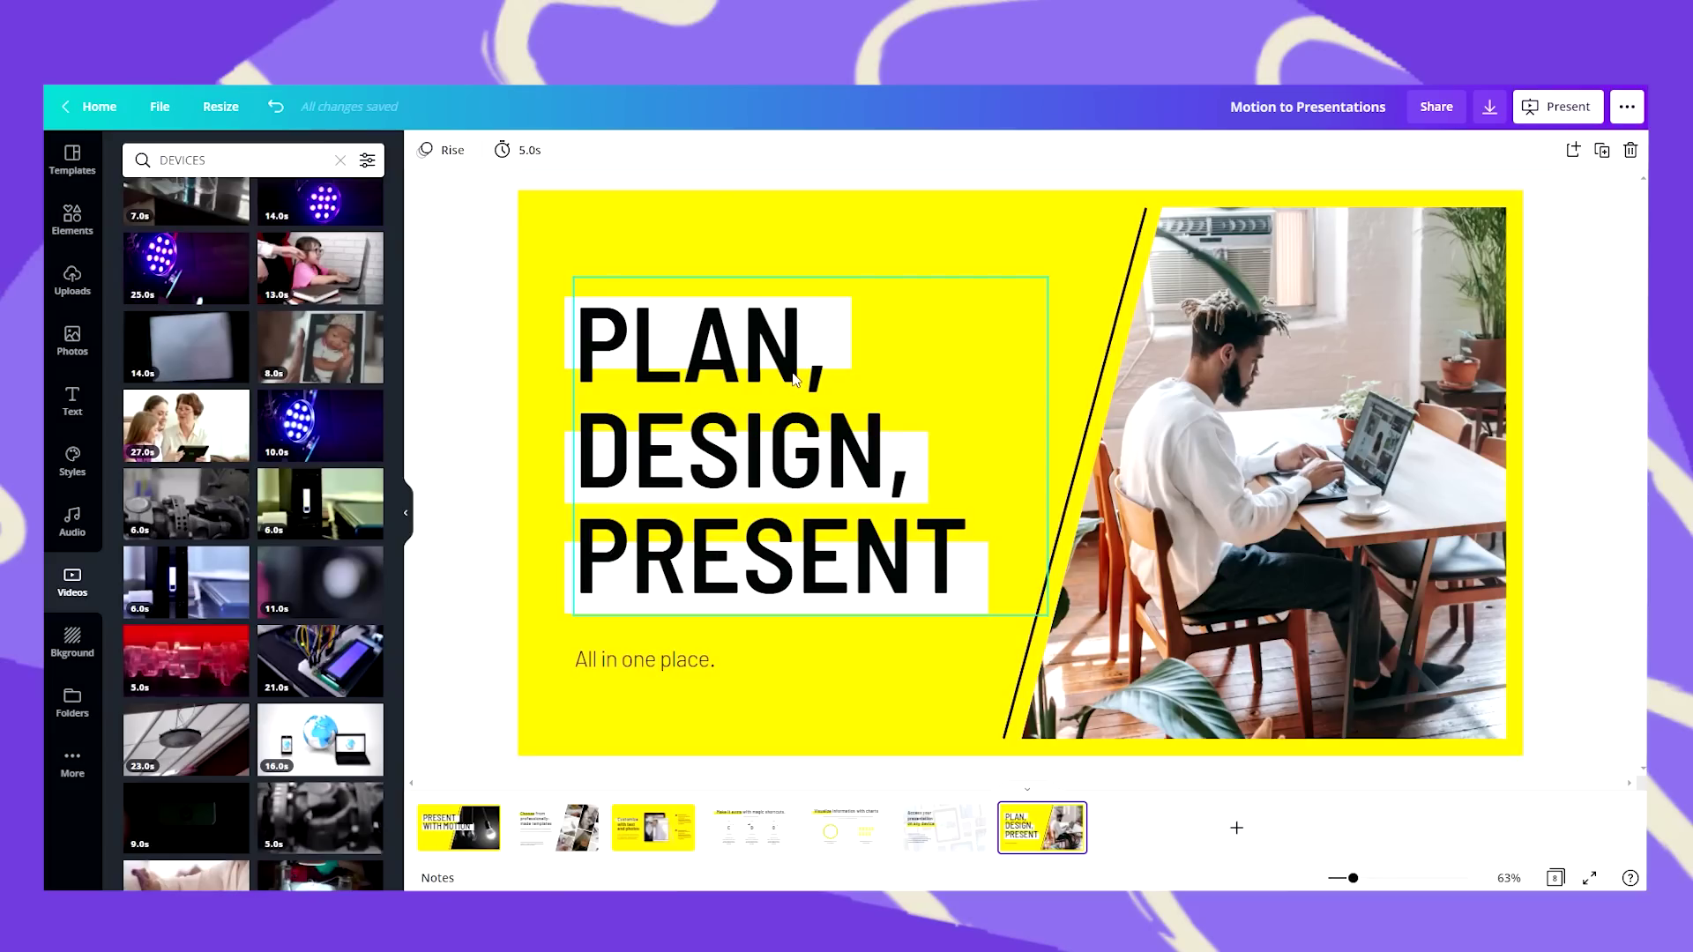
Duplicate the PLAN, DESIGN, PRESENT slide three times, giving an 11-page deck.
left_click(652, 659)
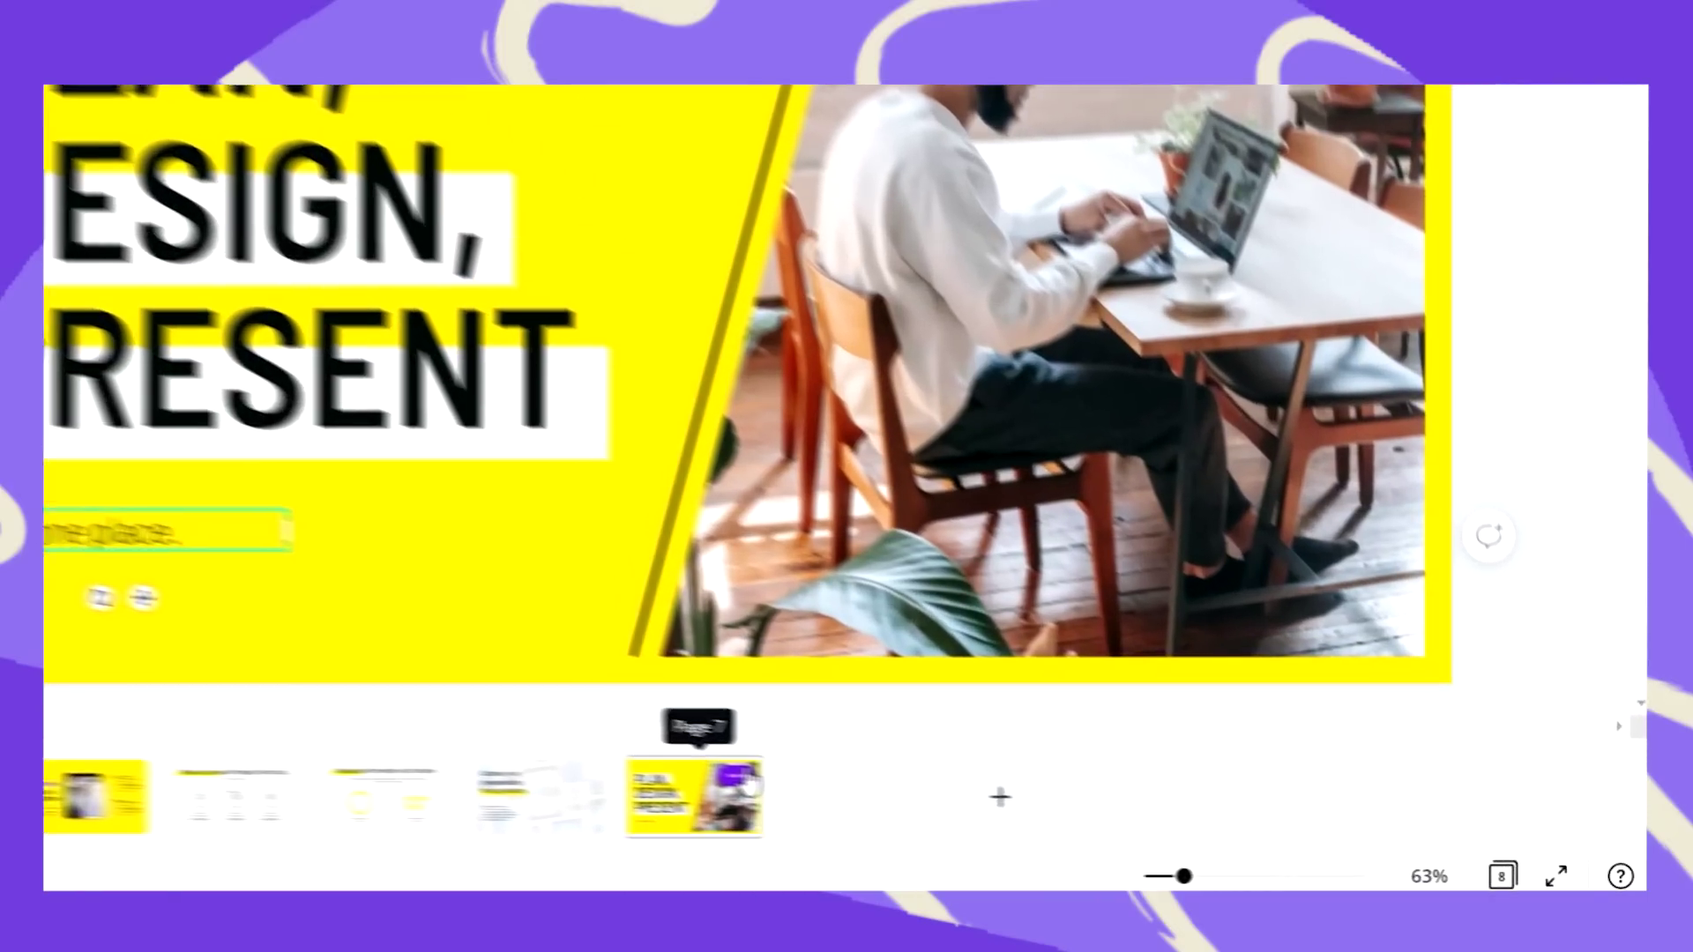
right_click(775, 768)
left_click(870, 617)
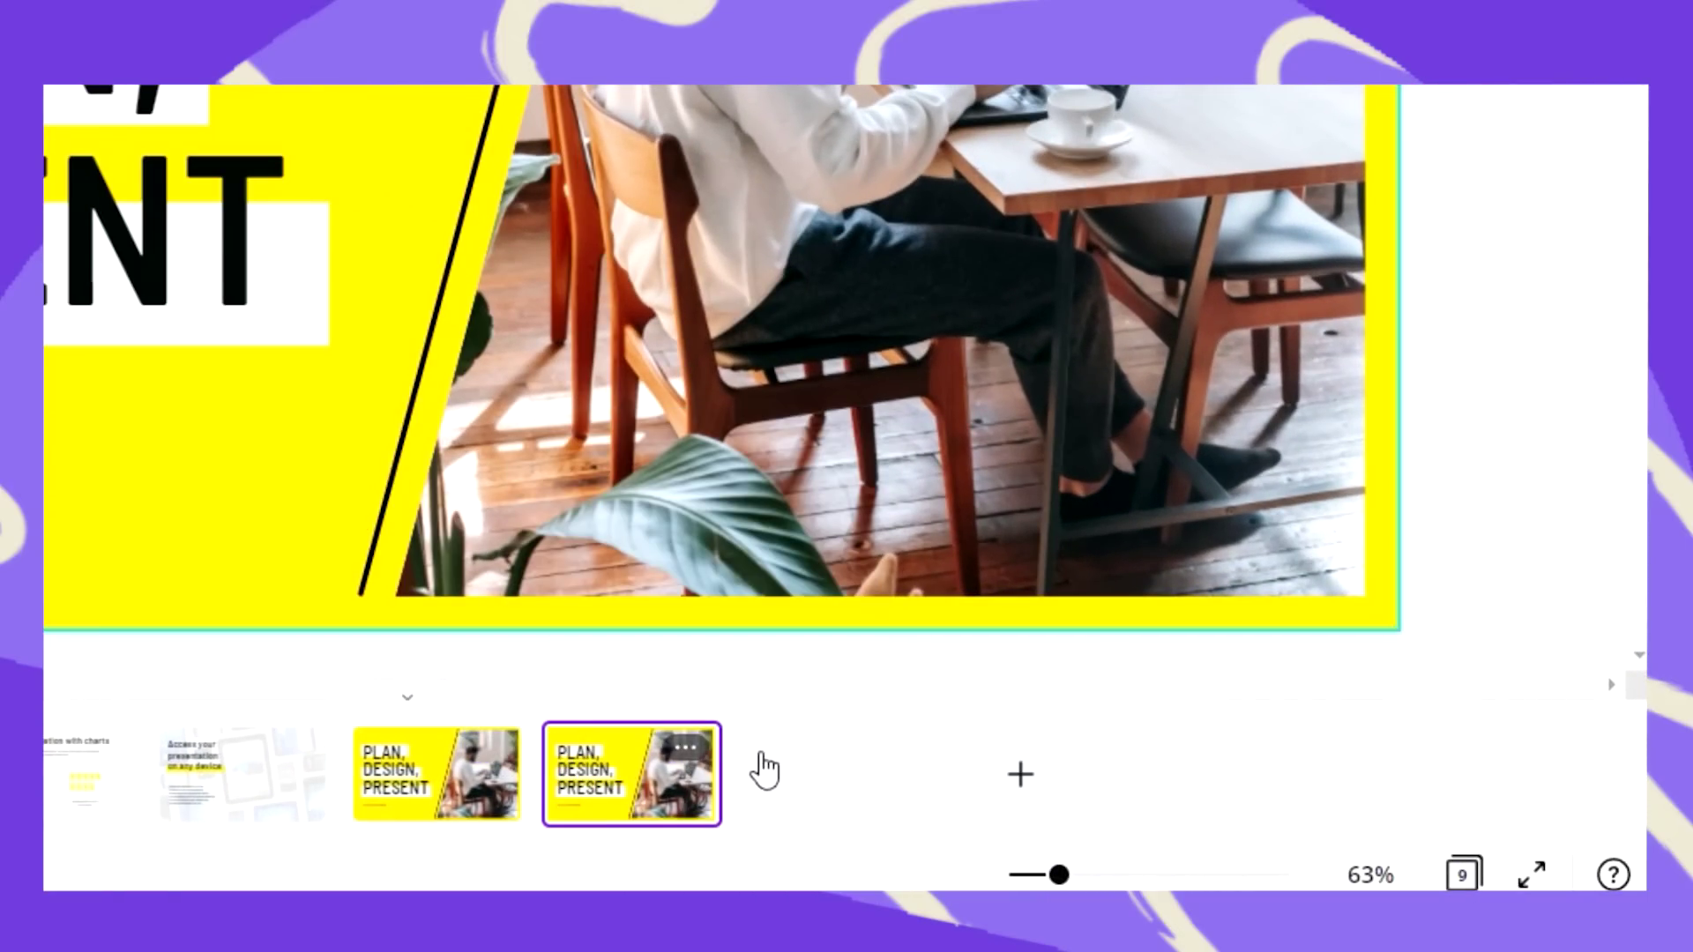
left_click(685, 747)
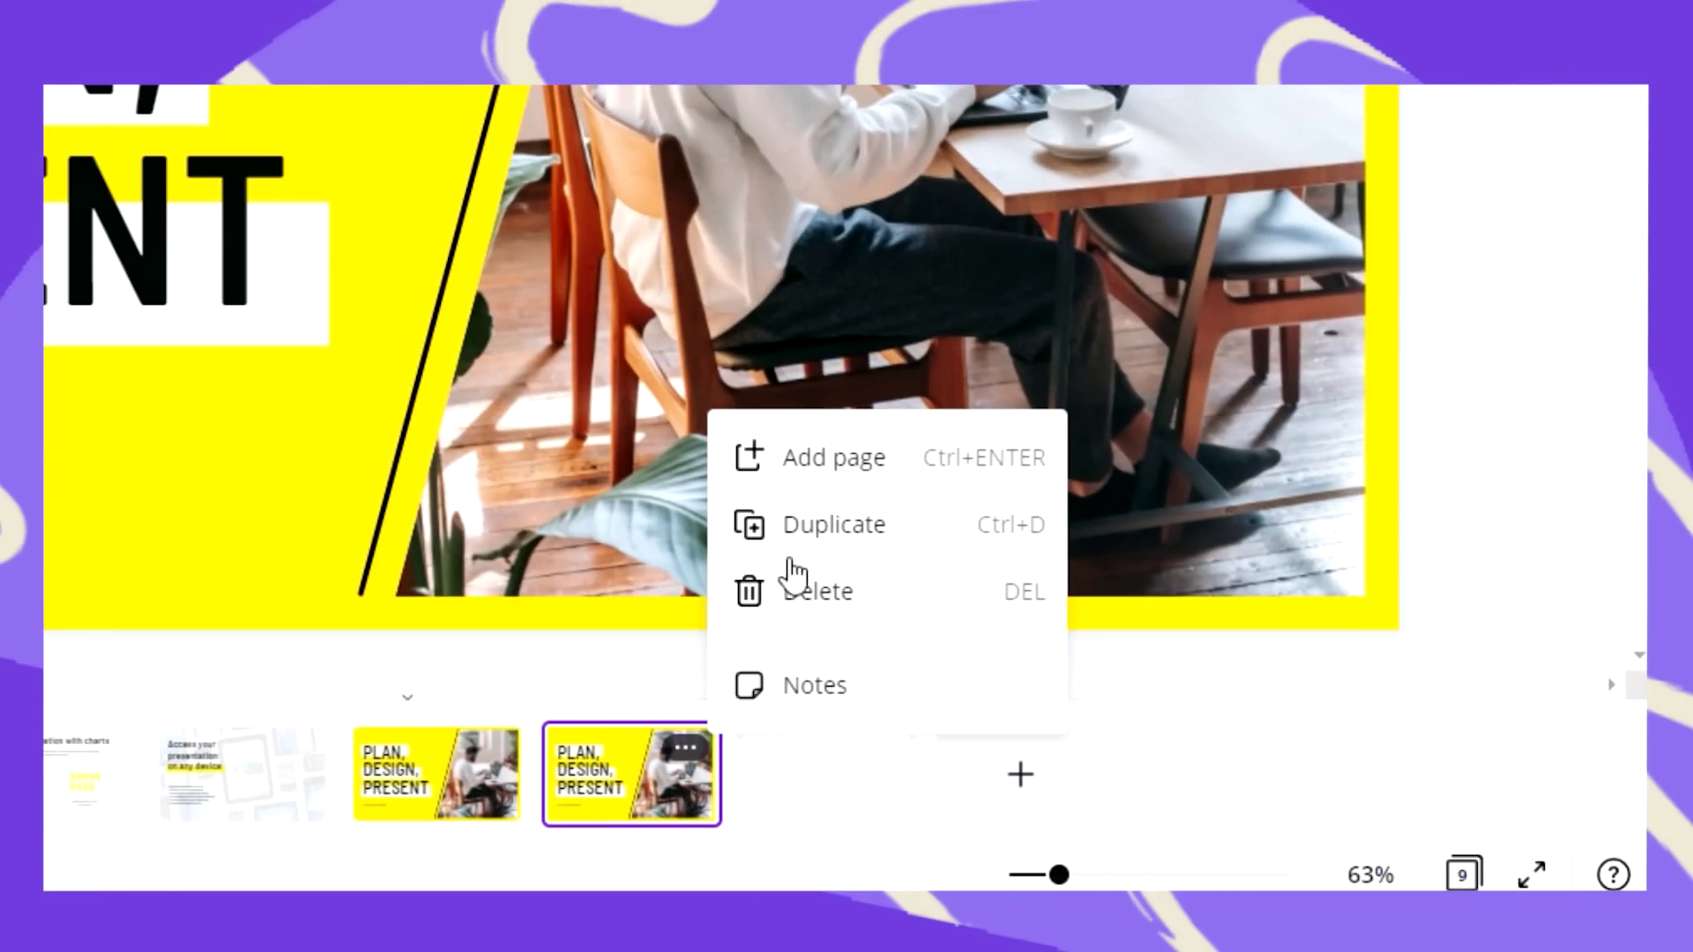
key("ctrl+d")
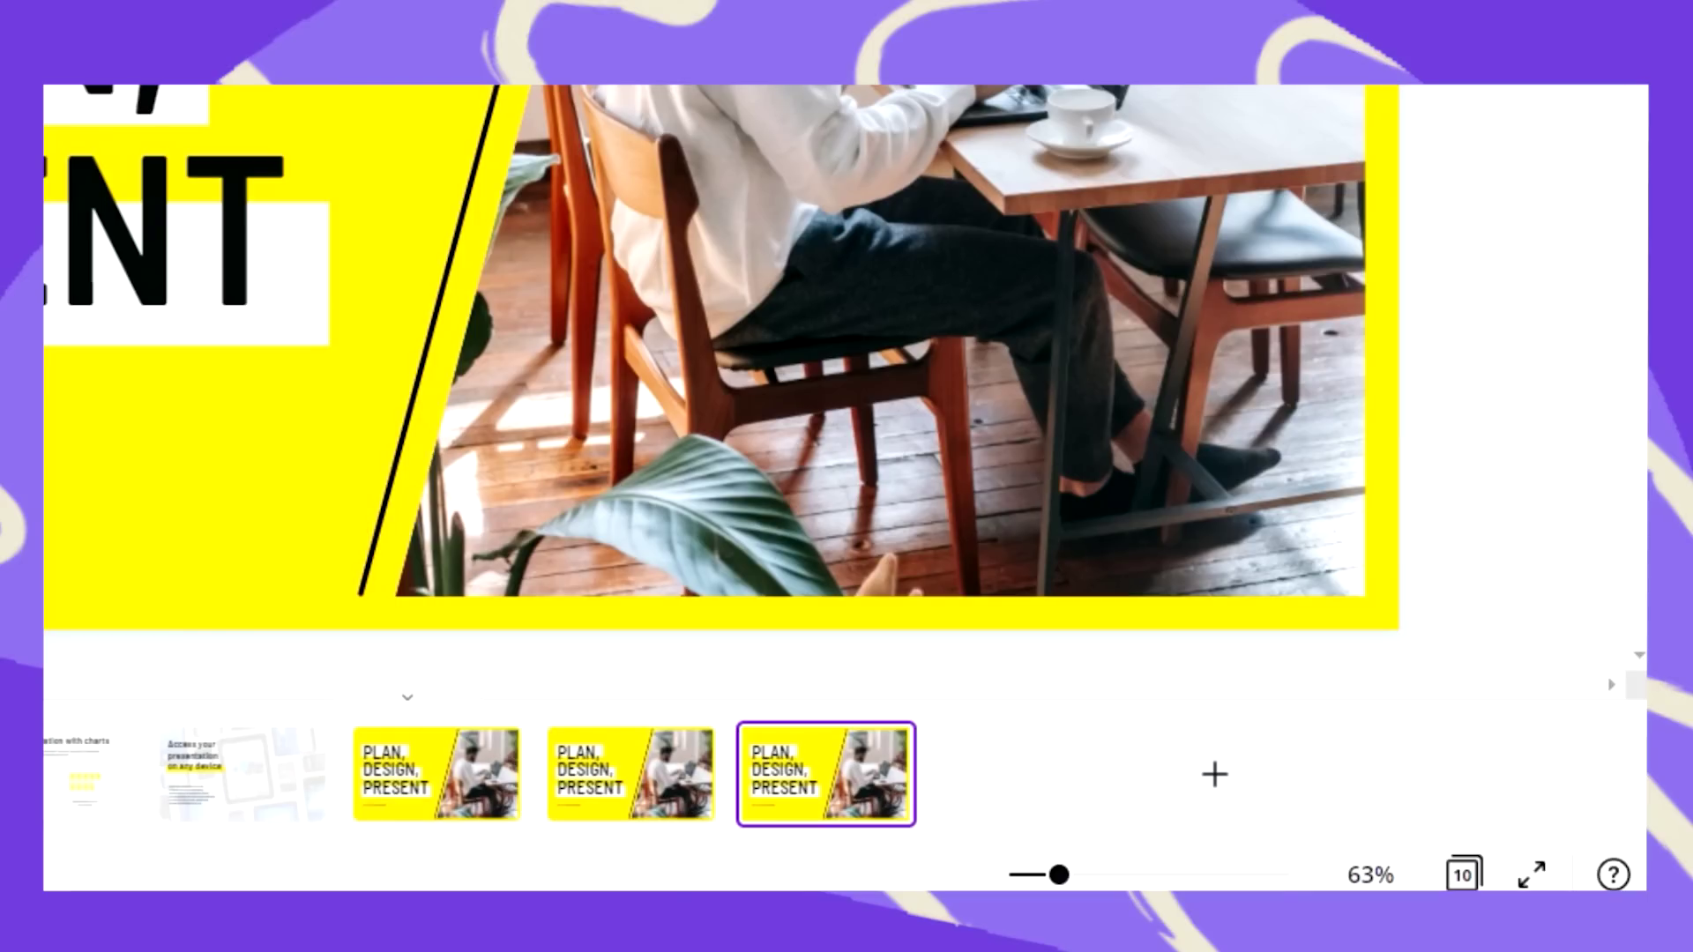
left_click(879, 748)
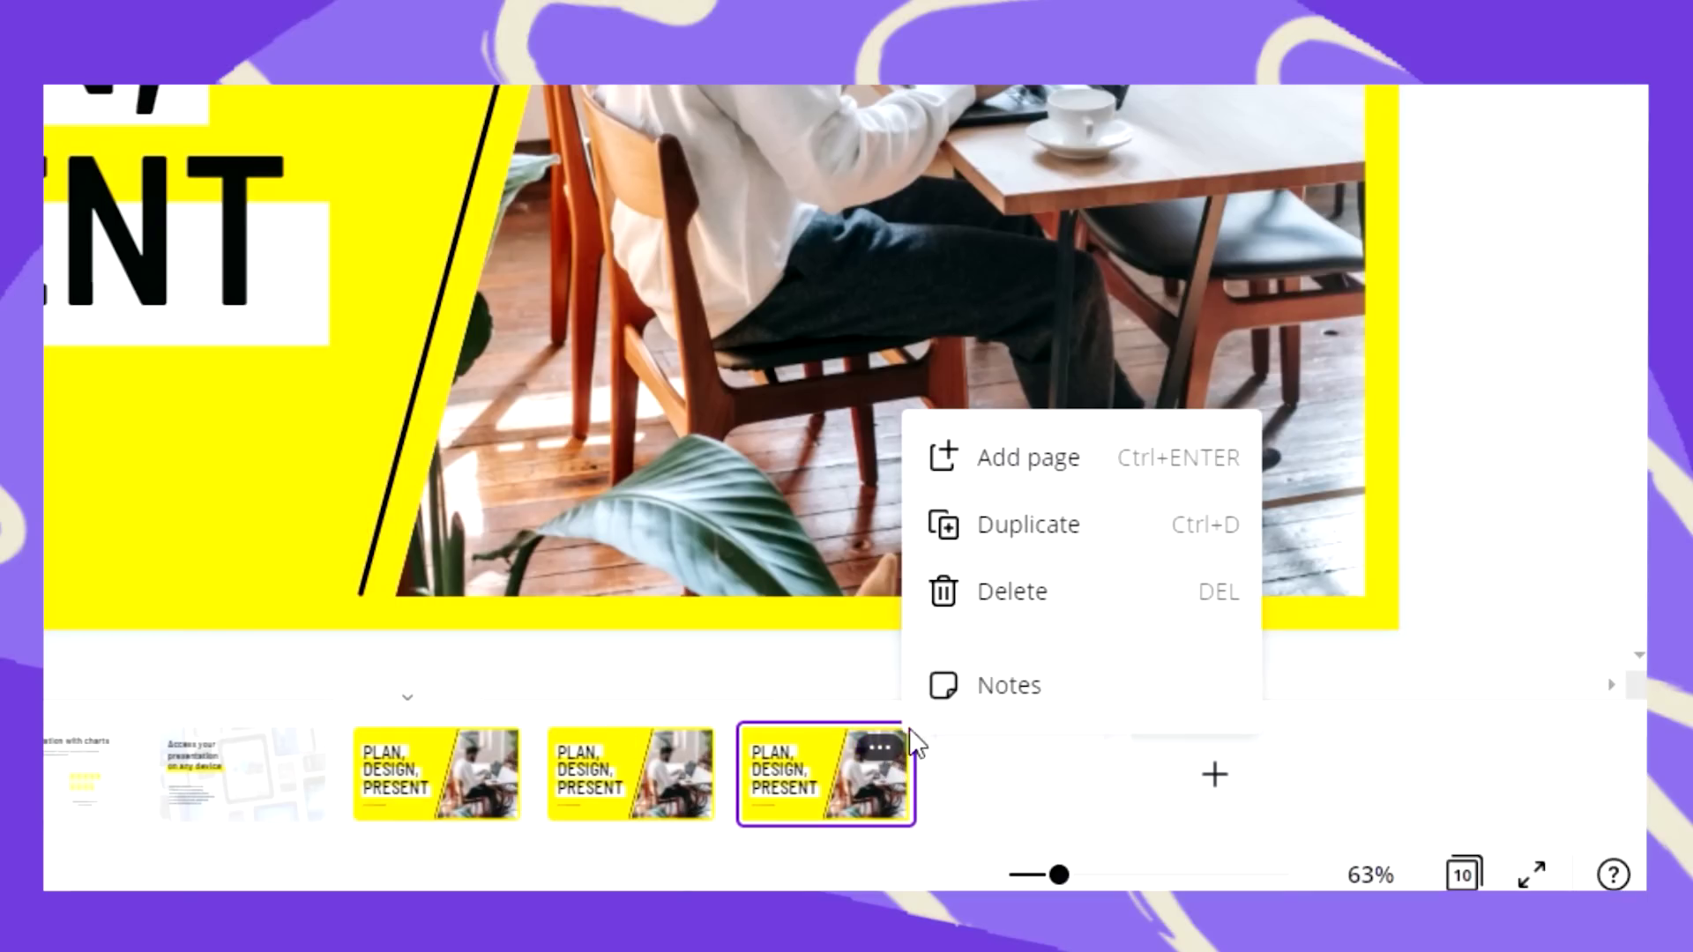
left_click(1047, 533)
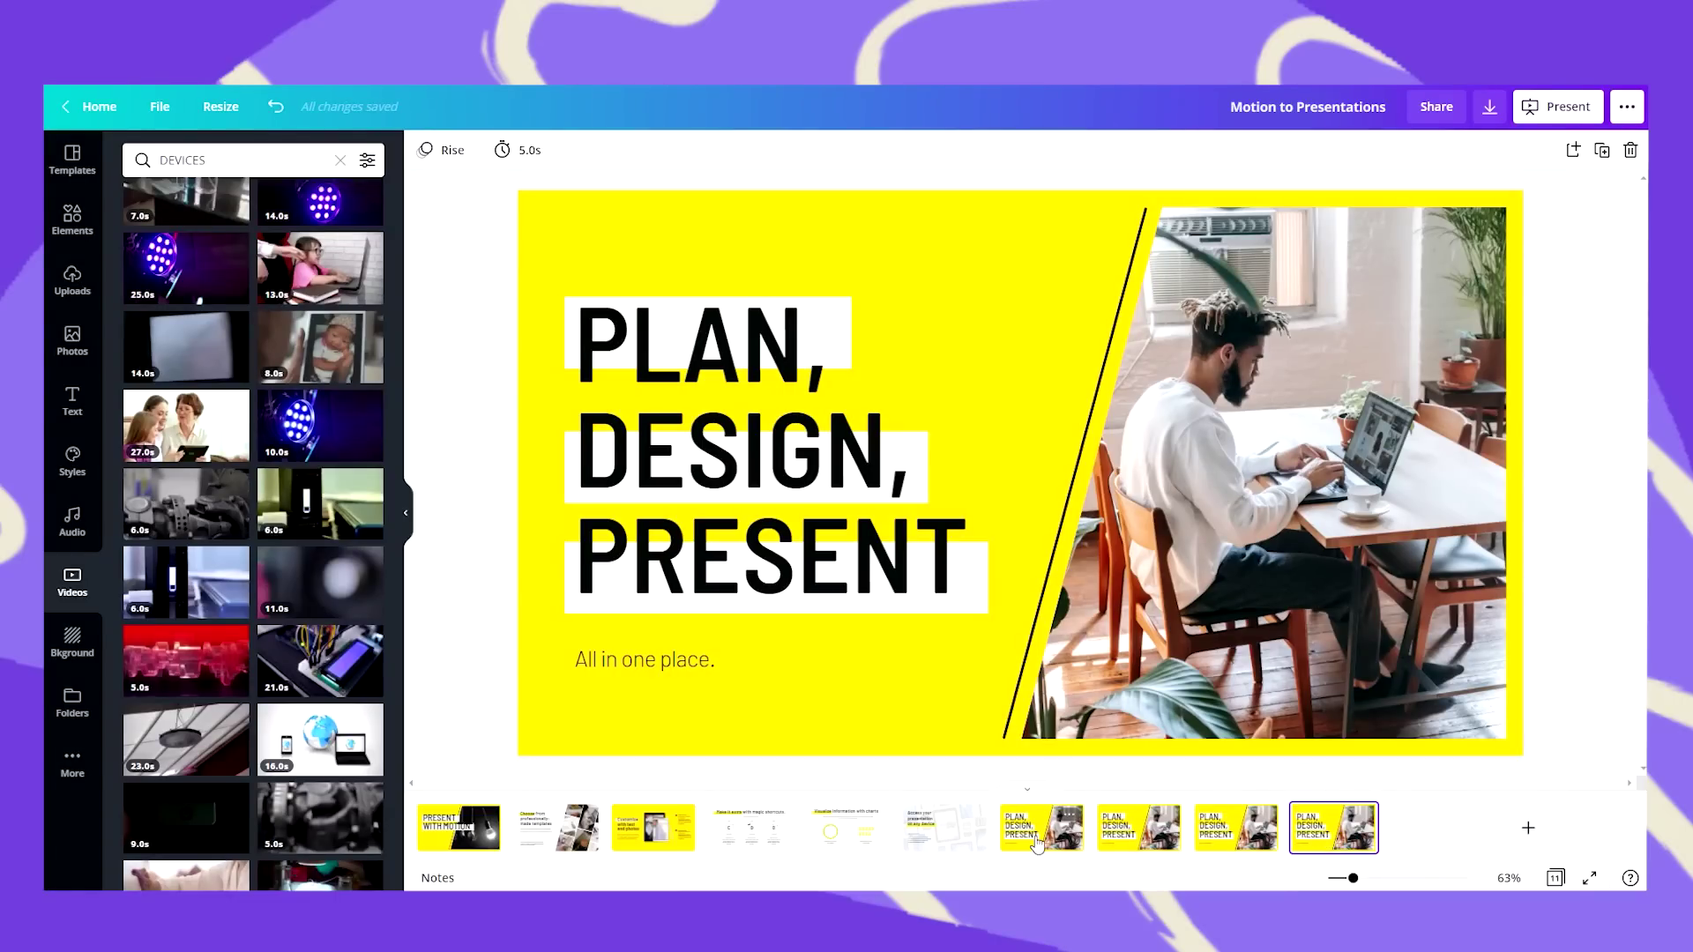
On page 7, cut the title to PLAN and delete the subtitle and empty text box.
left_click(425, 802)
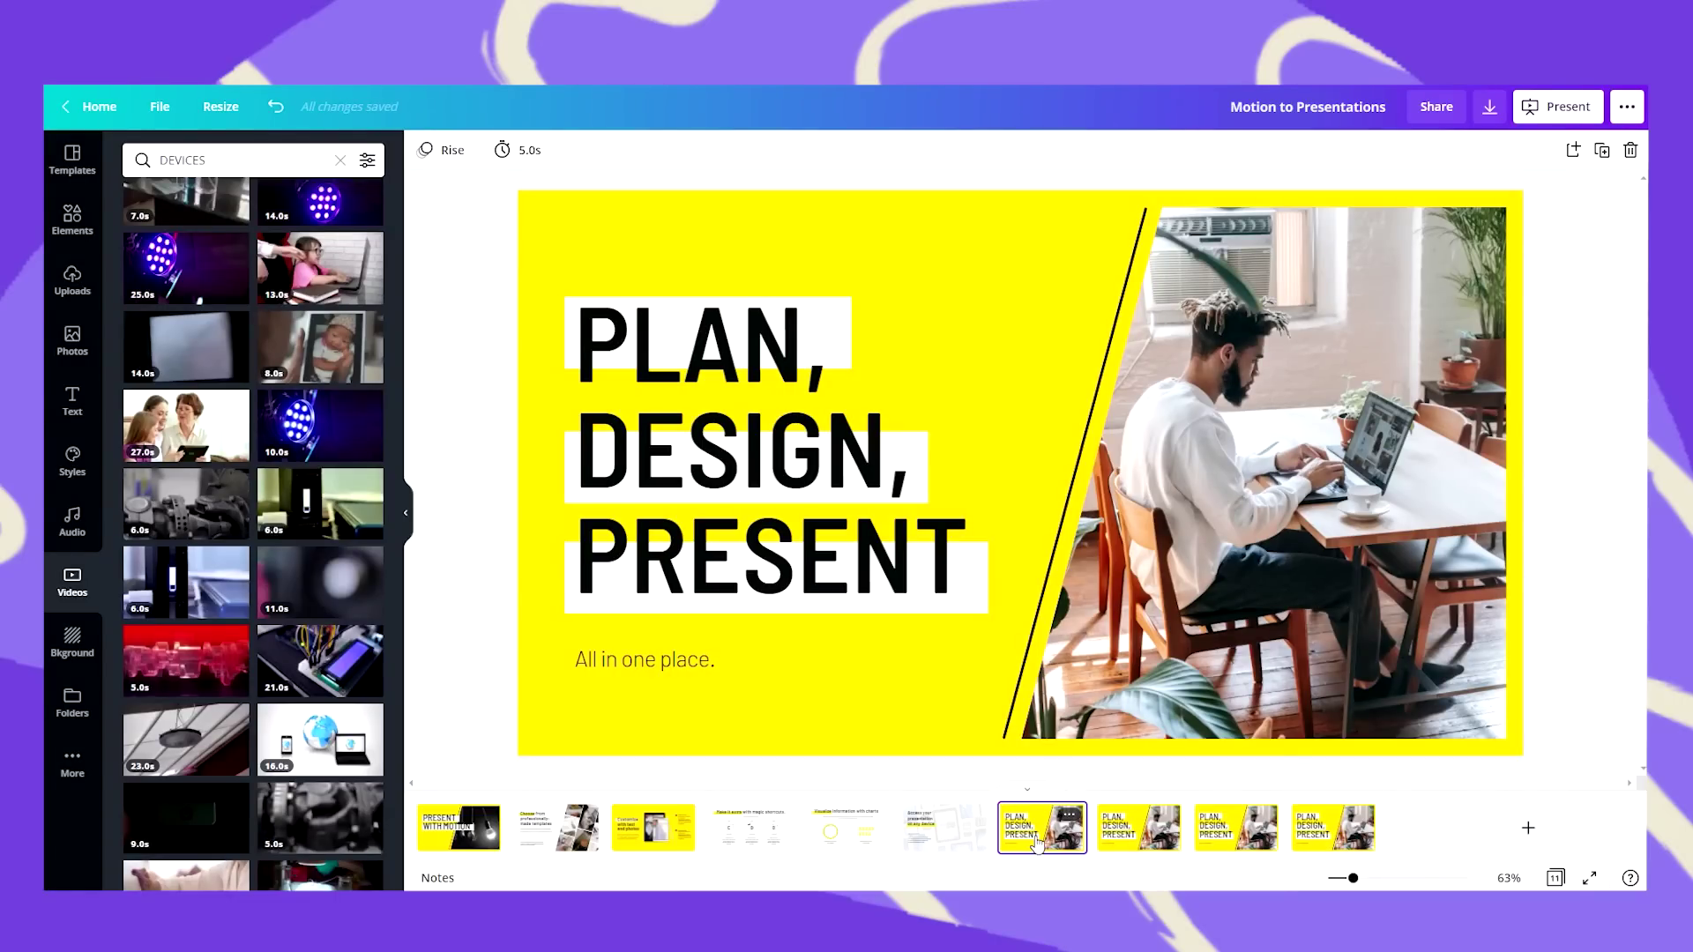
left_click(953, 564)
double_click(952, 564)
left_click_drag(966, 569, 586, 450)
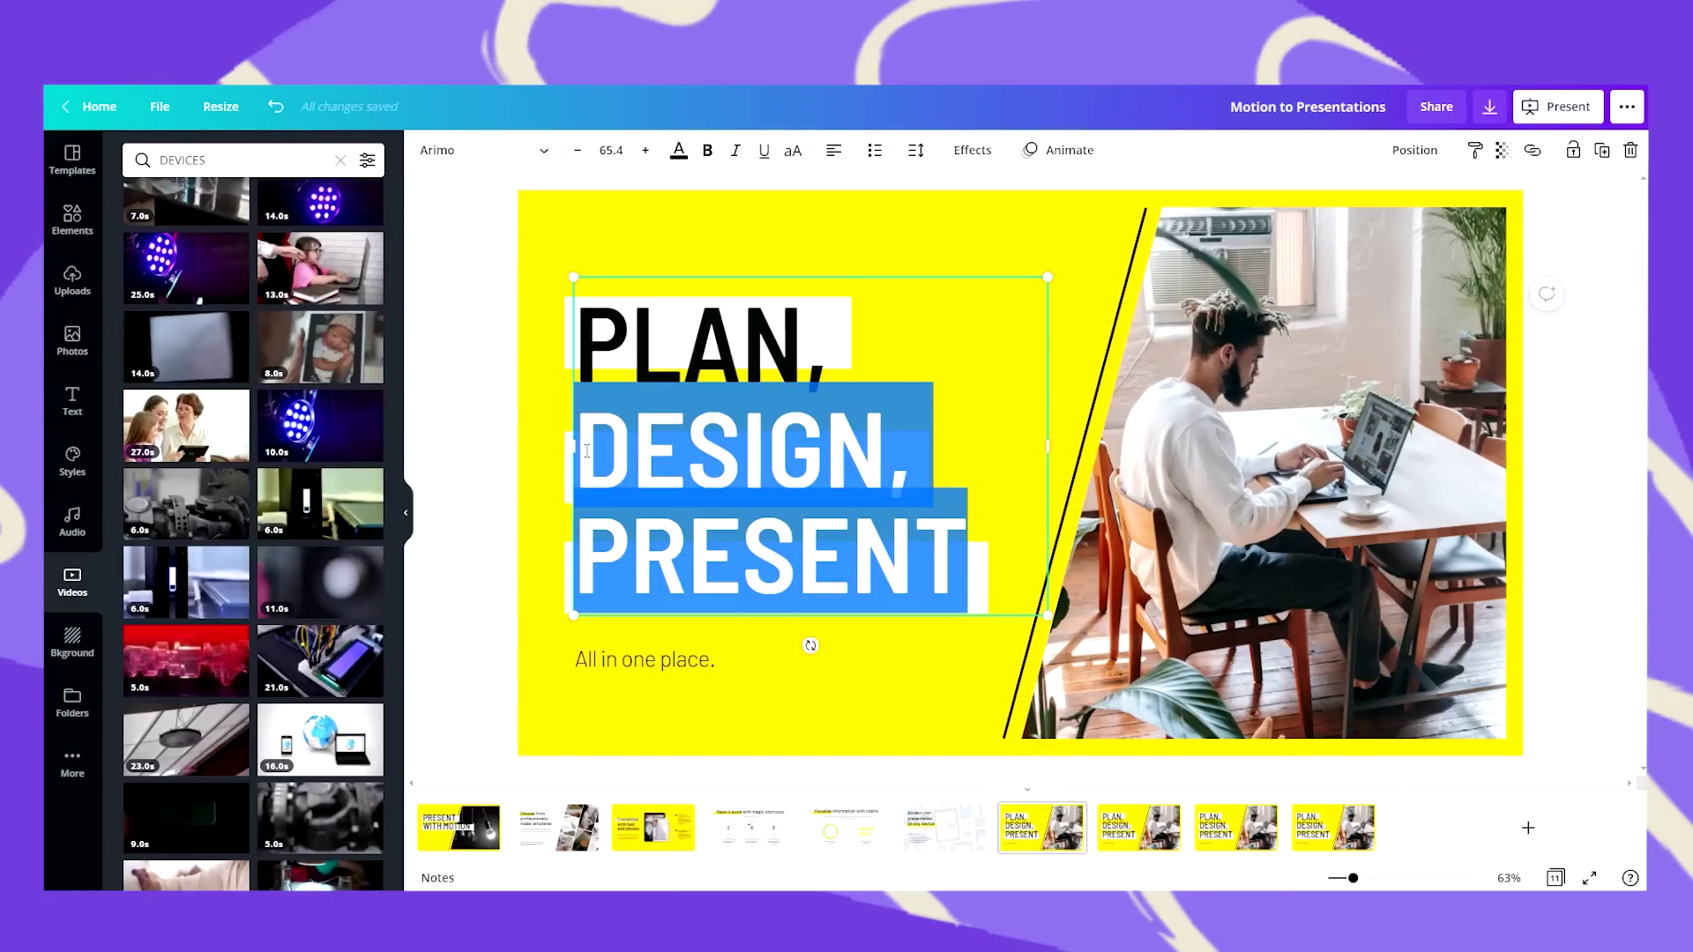
key("BackSpace")
left_click(635, 660)
key("Delete")
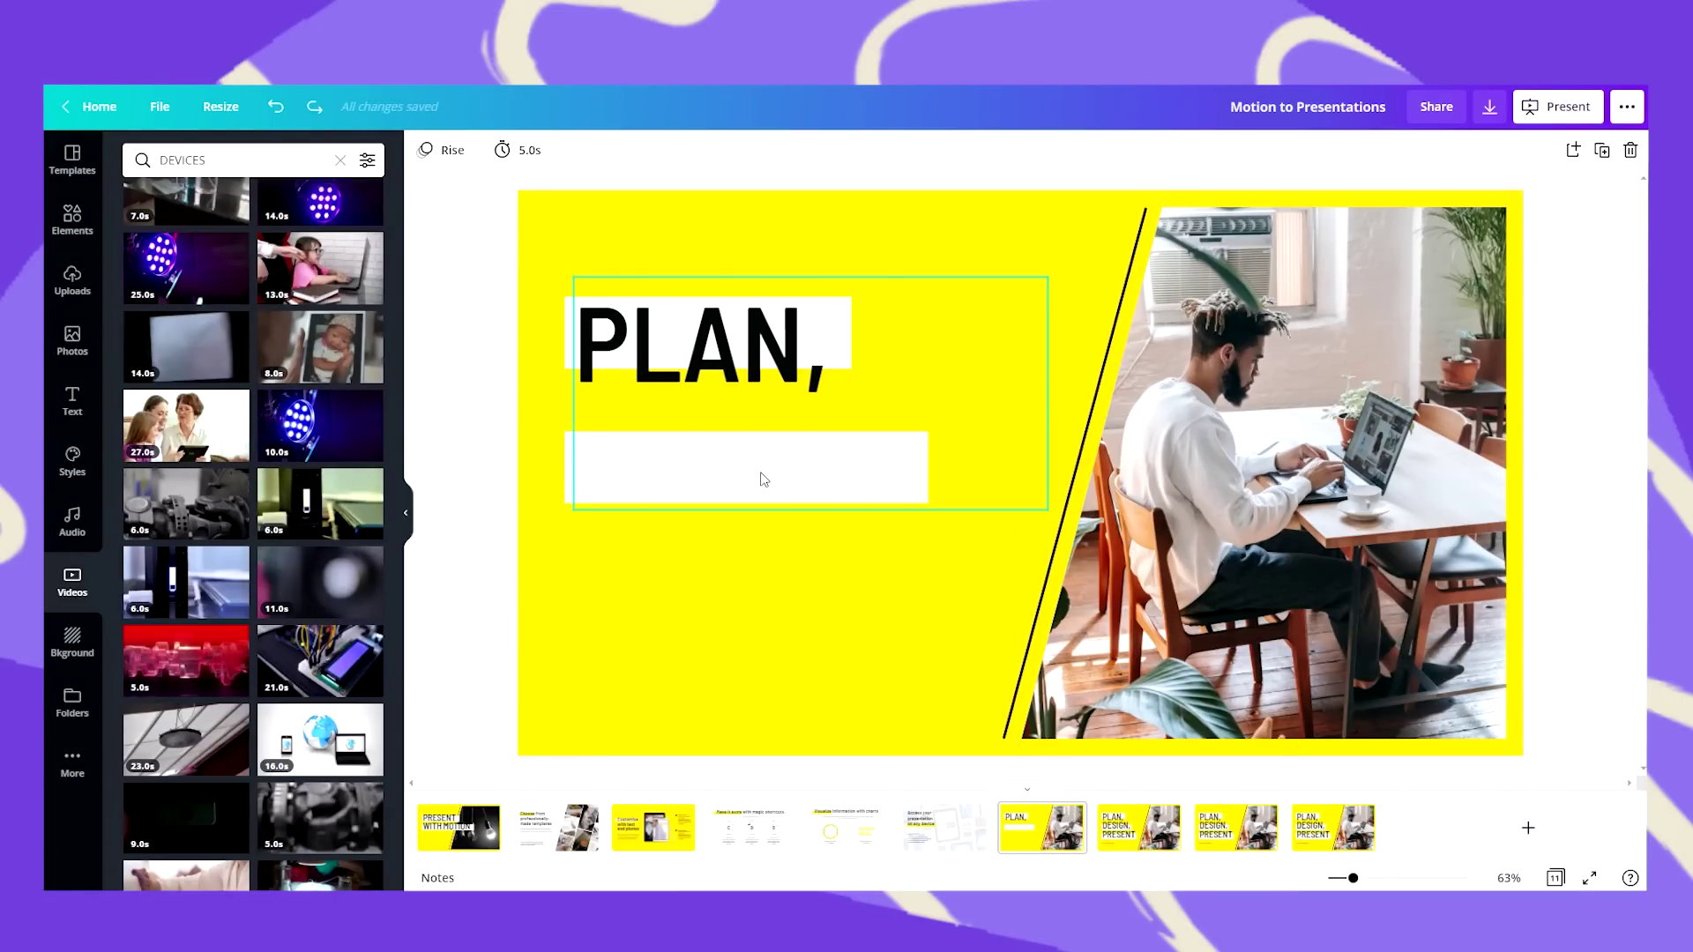
left_click(764, 479)
key("Delete")
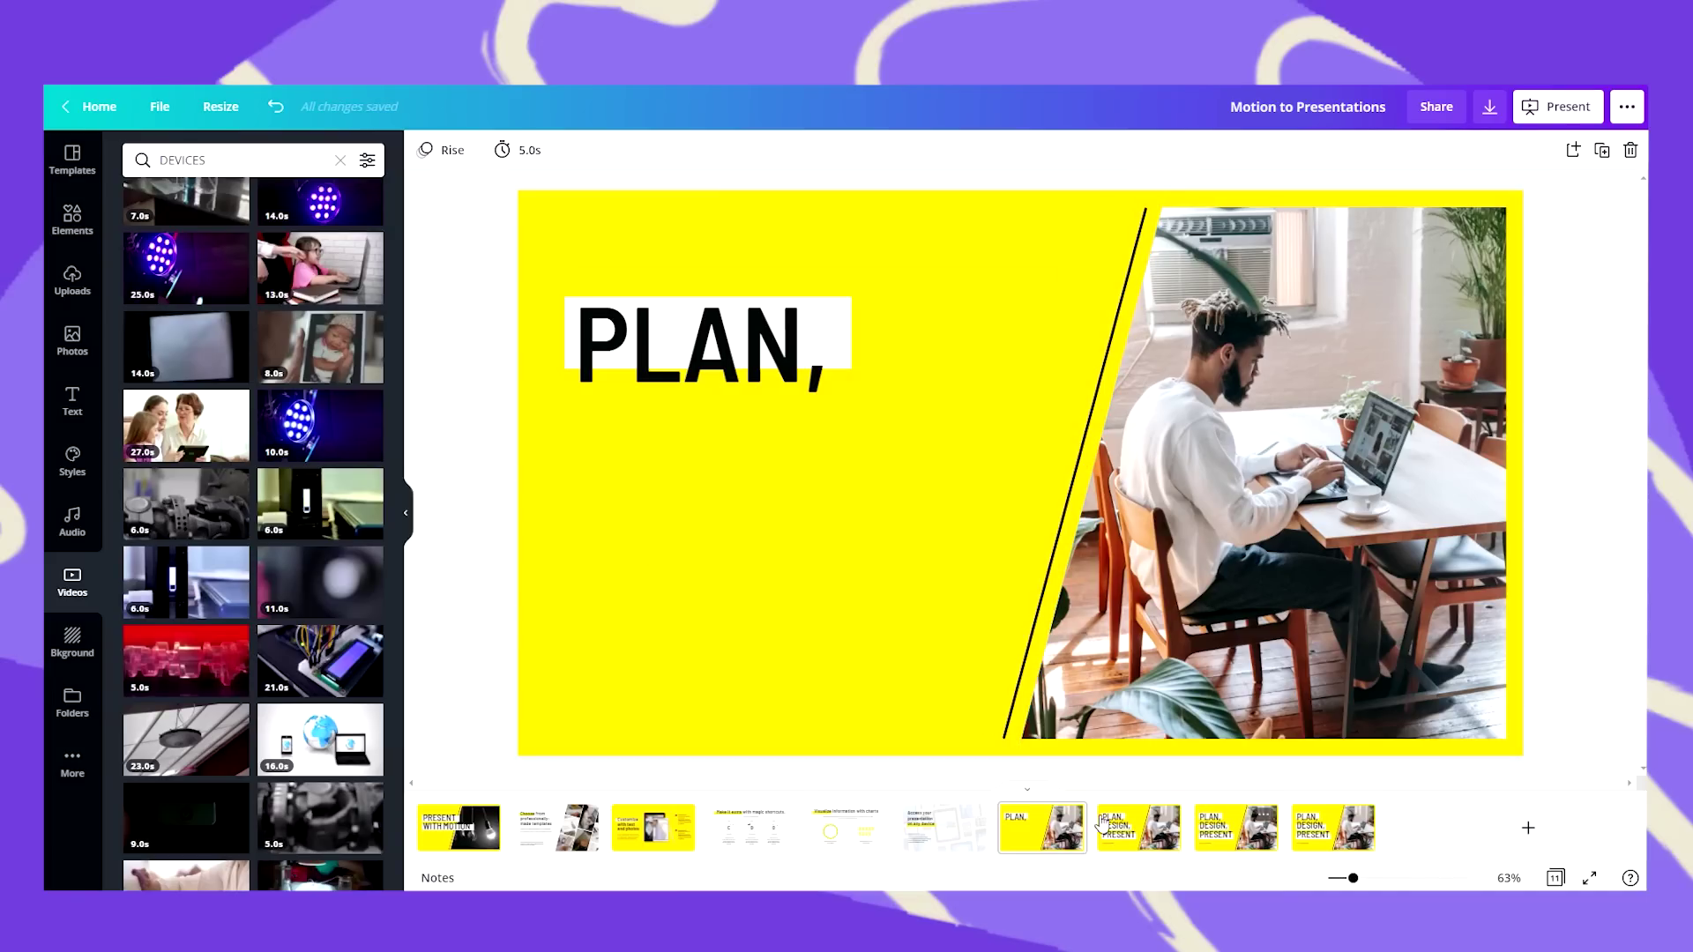
On page 8, remove the subtitle, the word PRESENT and the empty white bar.
left_click(1106, 825)
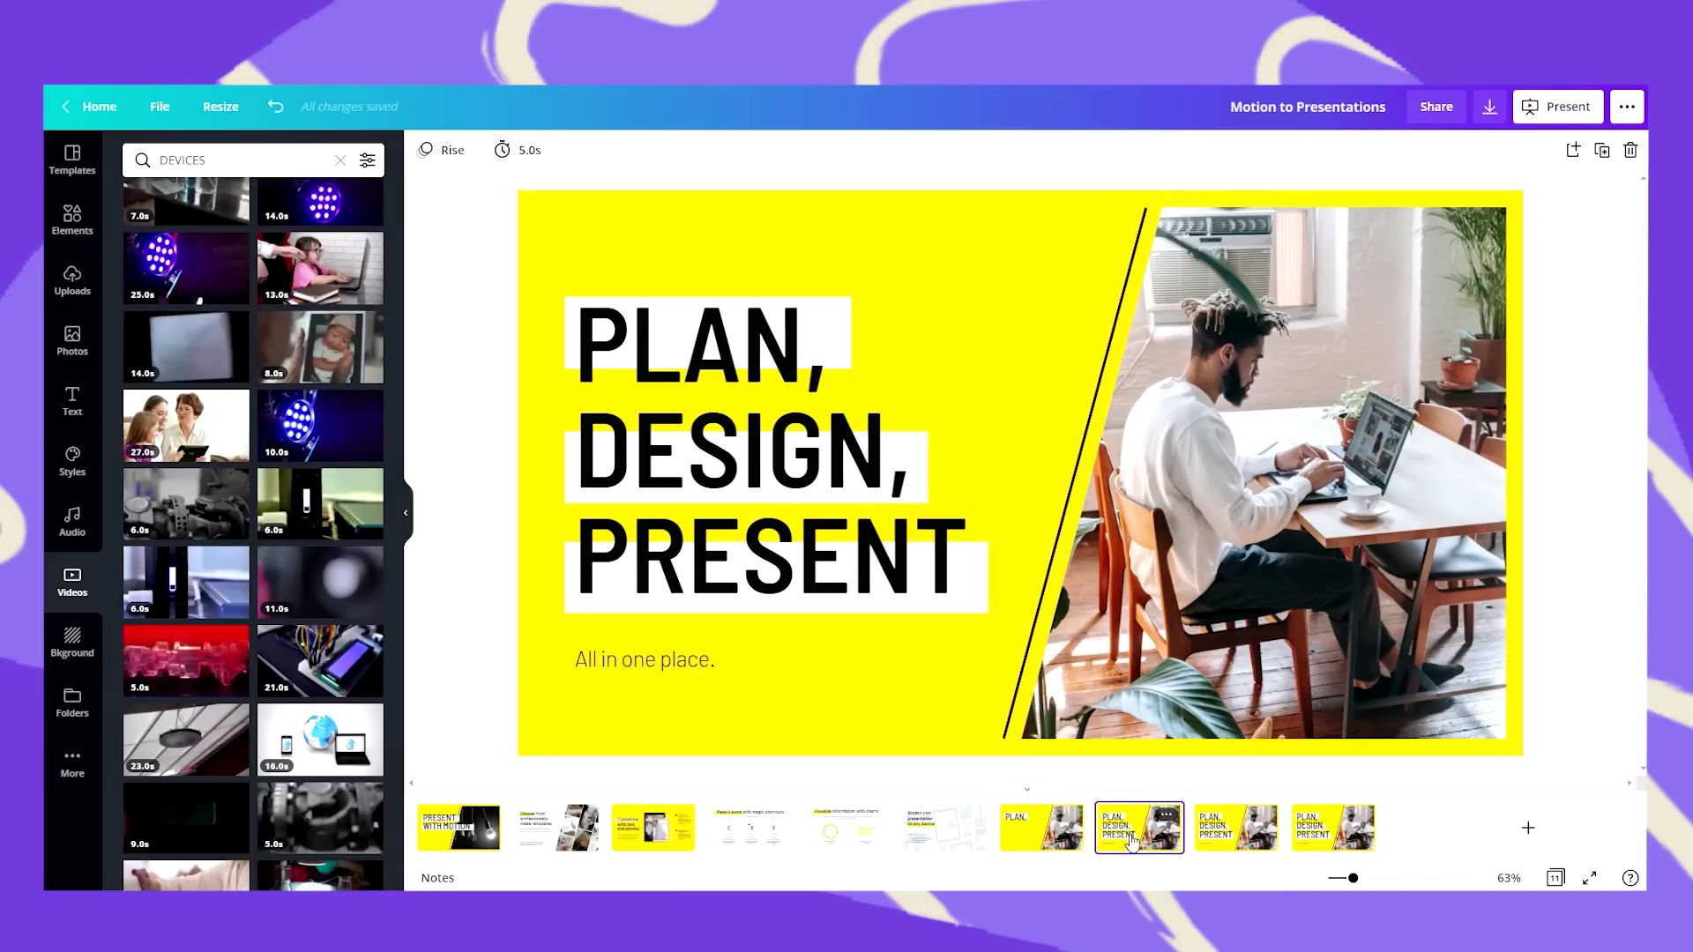
left_click(680, 665)
key("Delete")
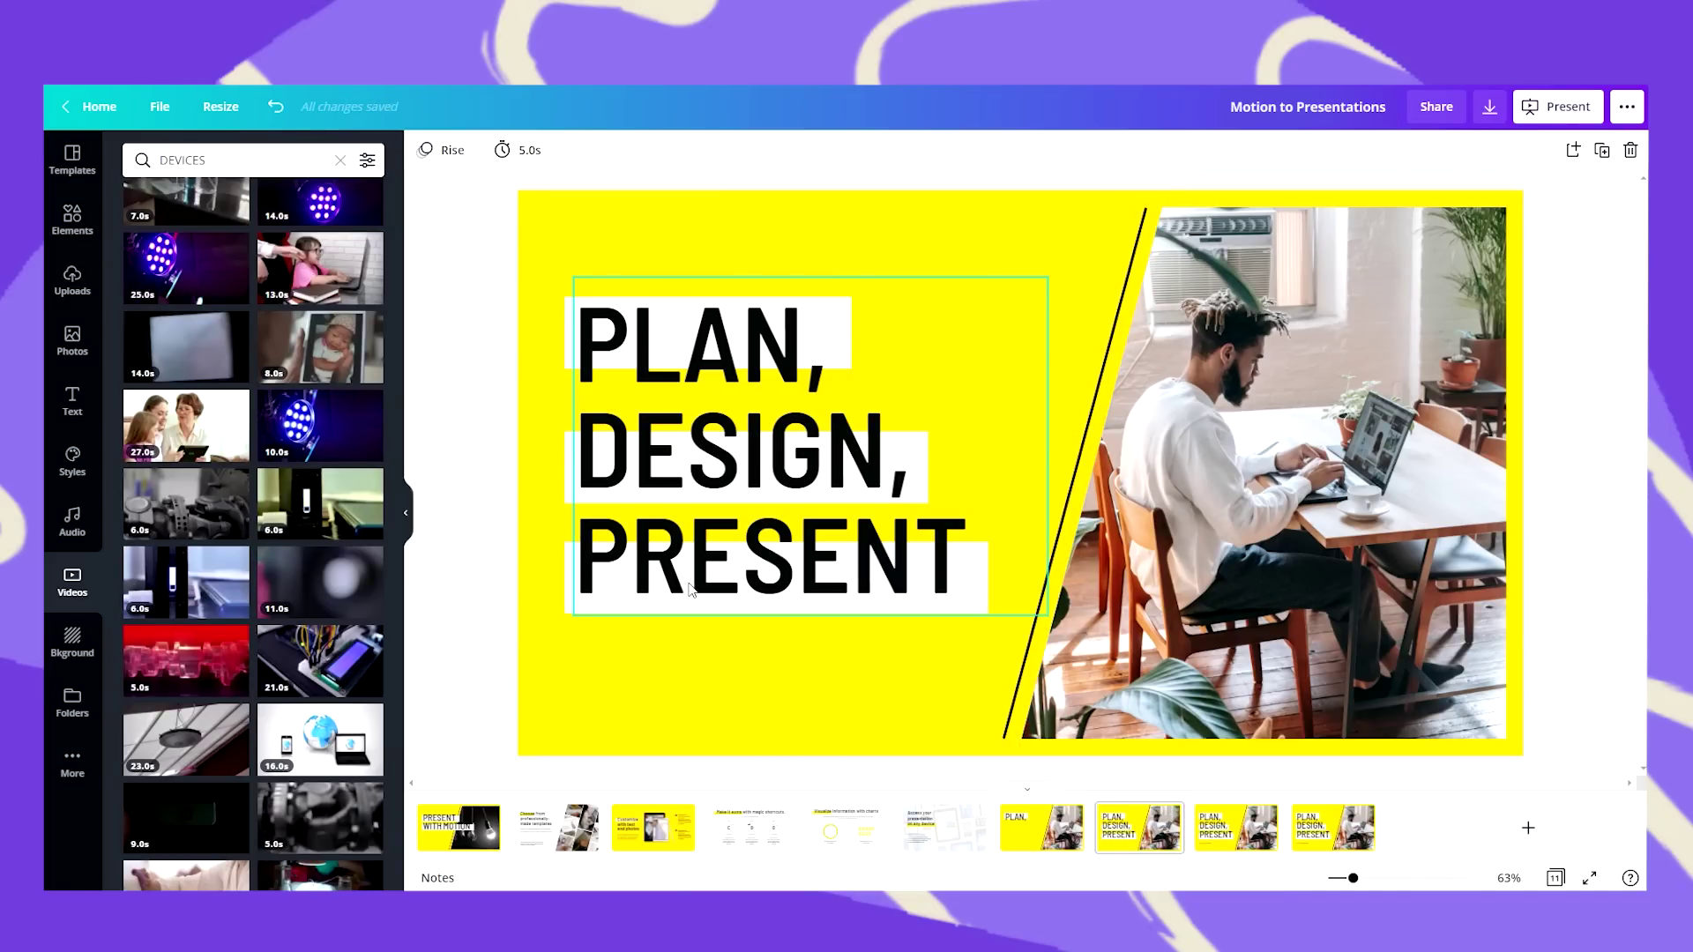
double_click(690, 584)
key("Delete")
left_click(567, 579)
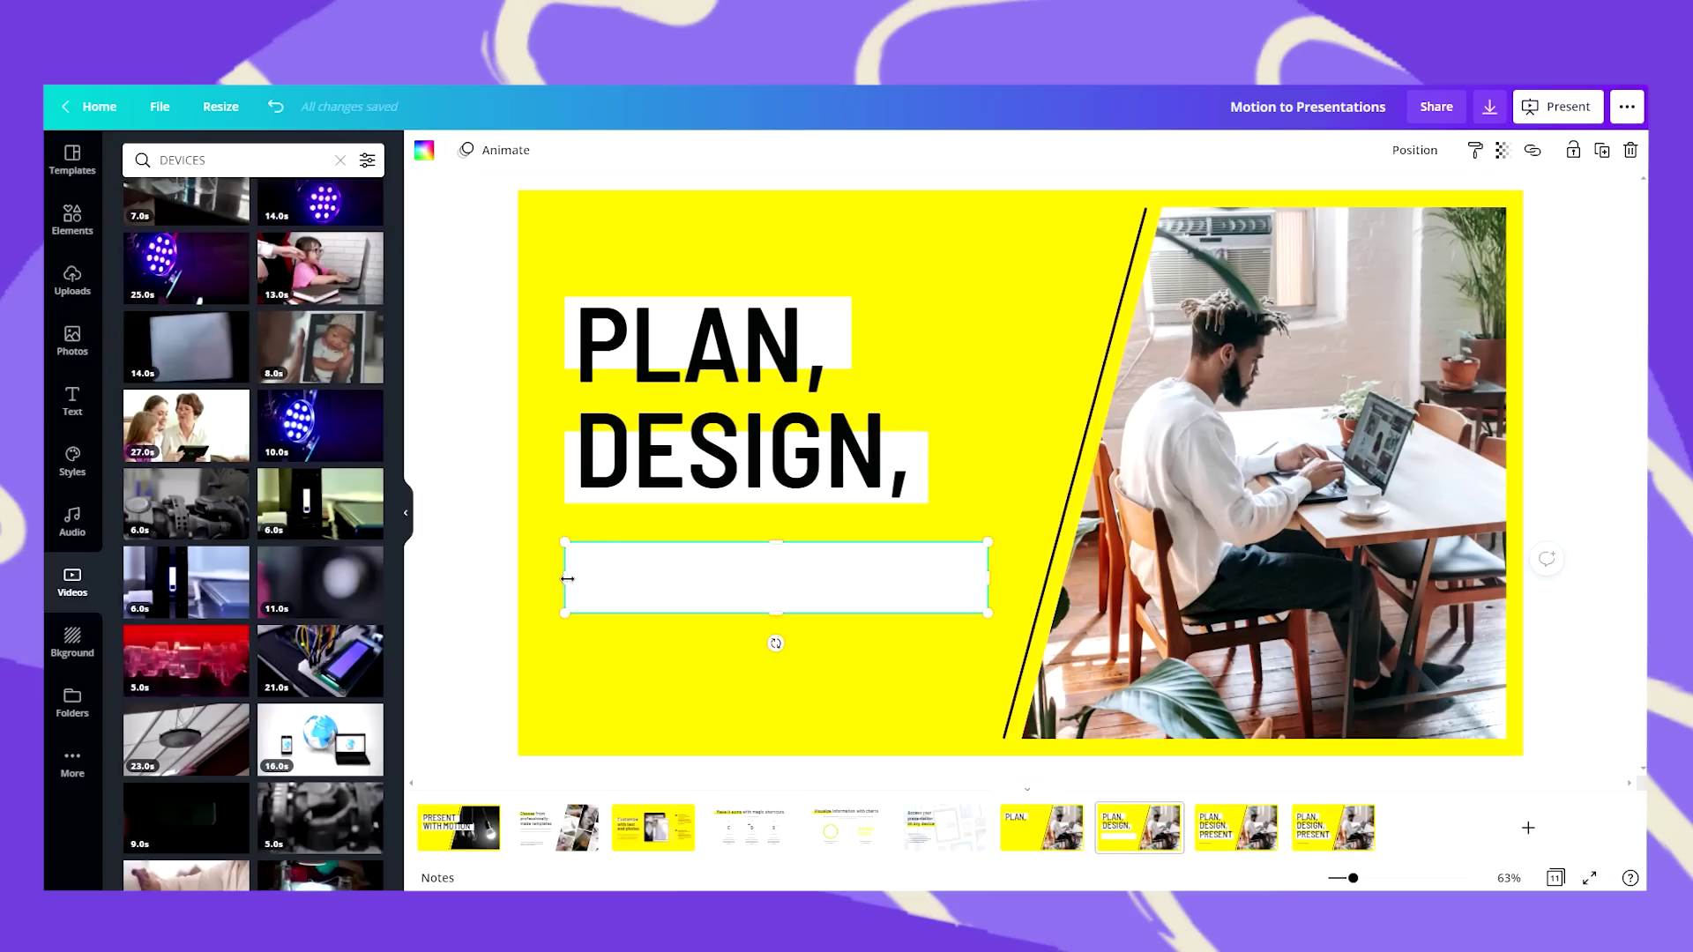
key("Delete")
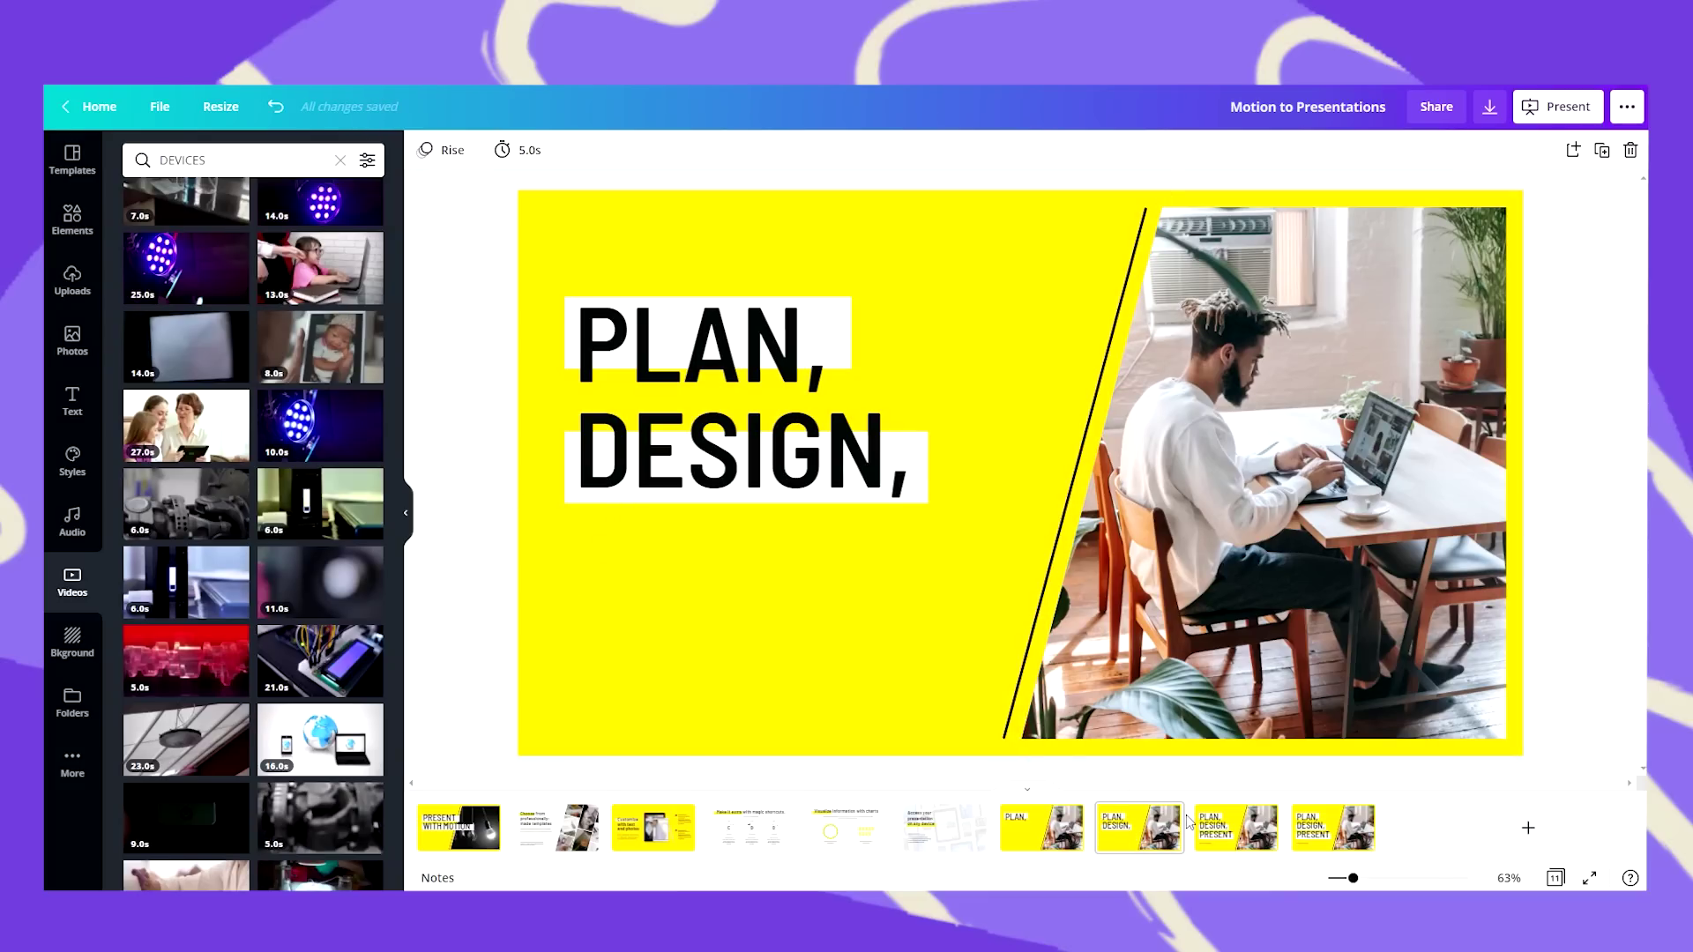
Delete the 'All in one place.' line from page 9, then review the slides.
left_click(1249, 840)
left_click(693, 668)
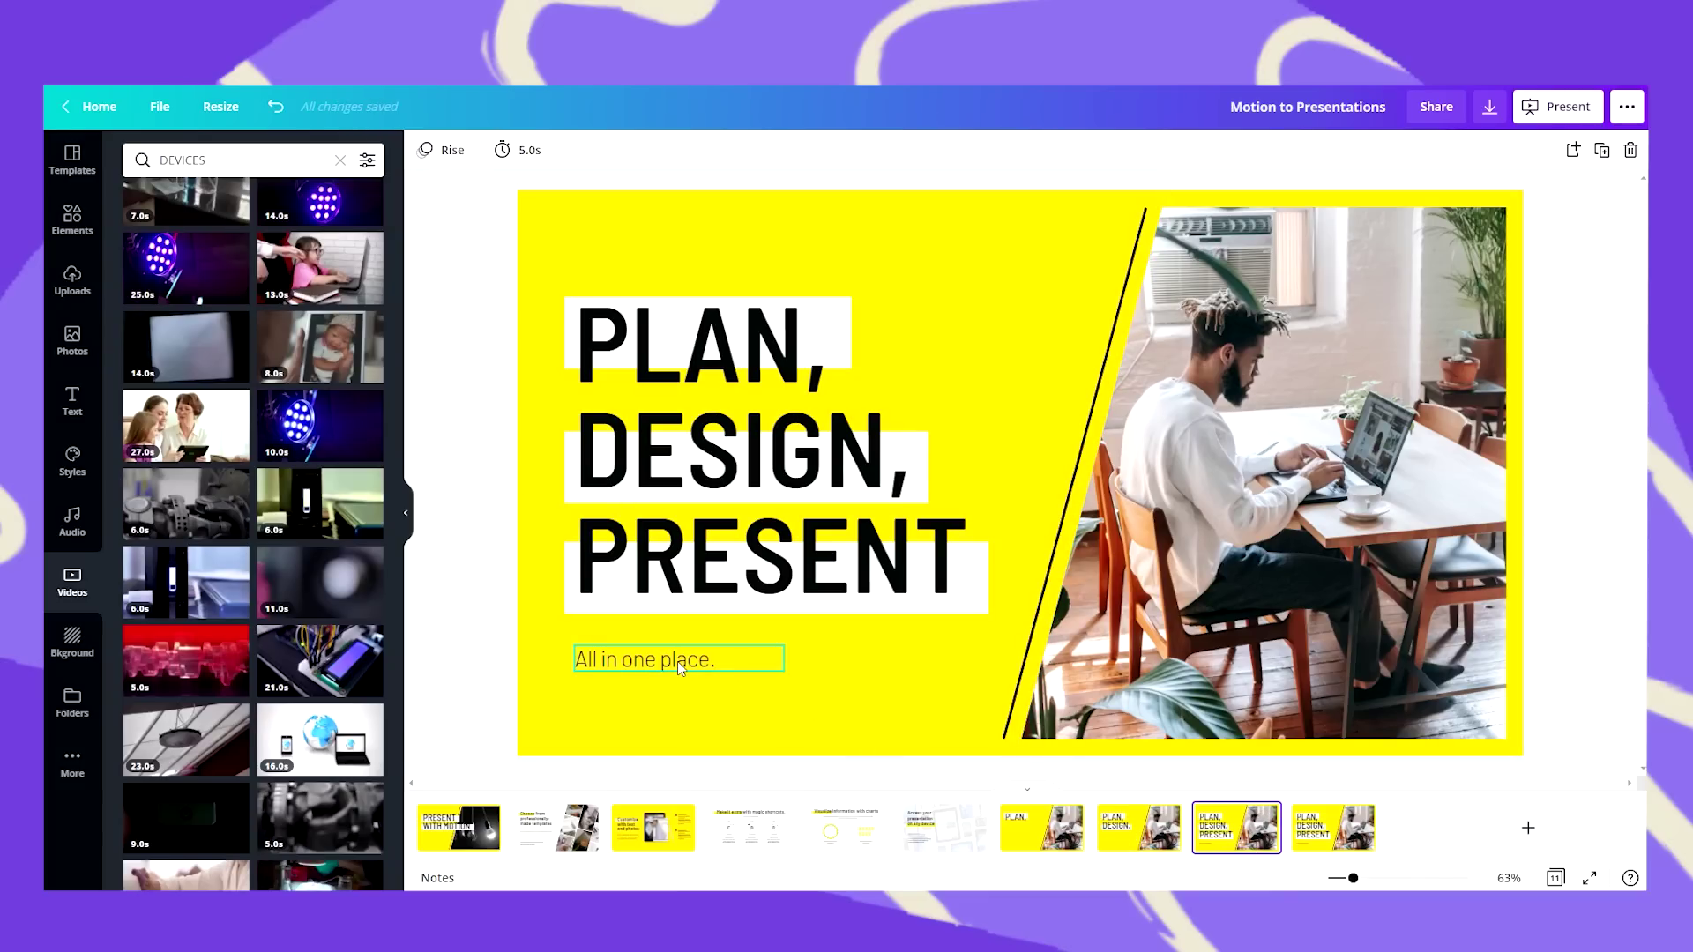
key("Delete")
left_click(1333, 827)
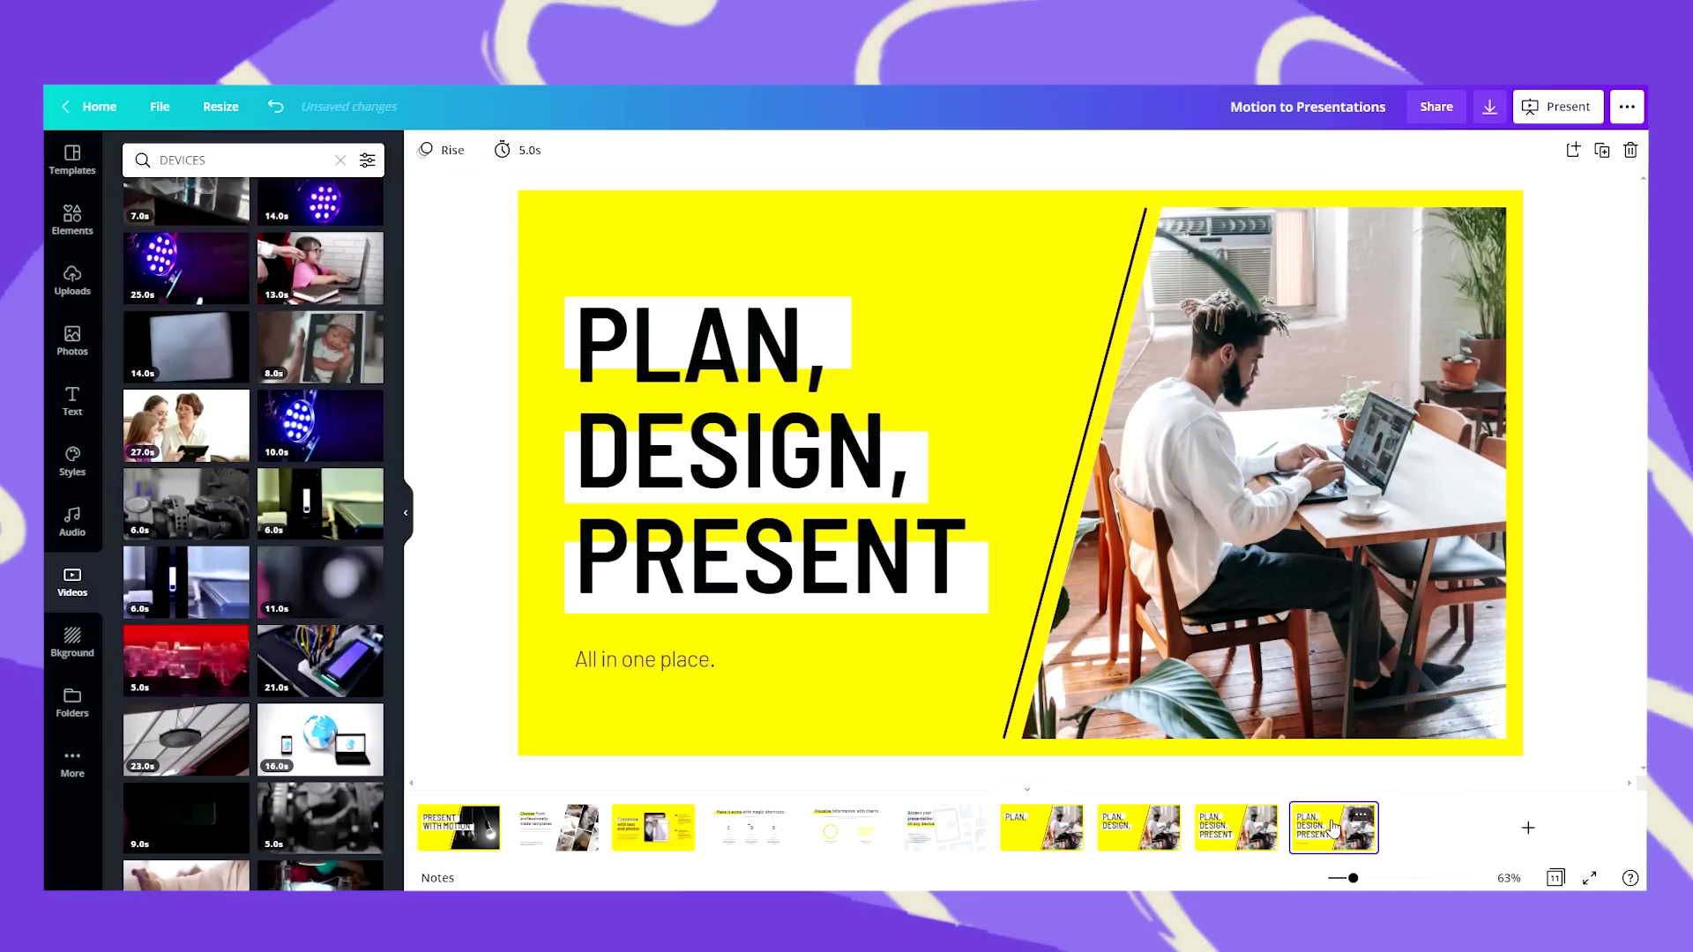
left_click(1020, 823)
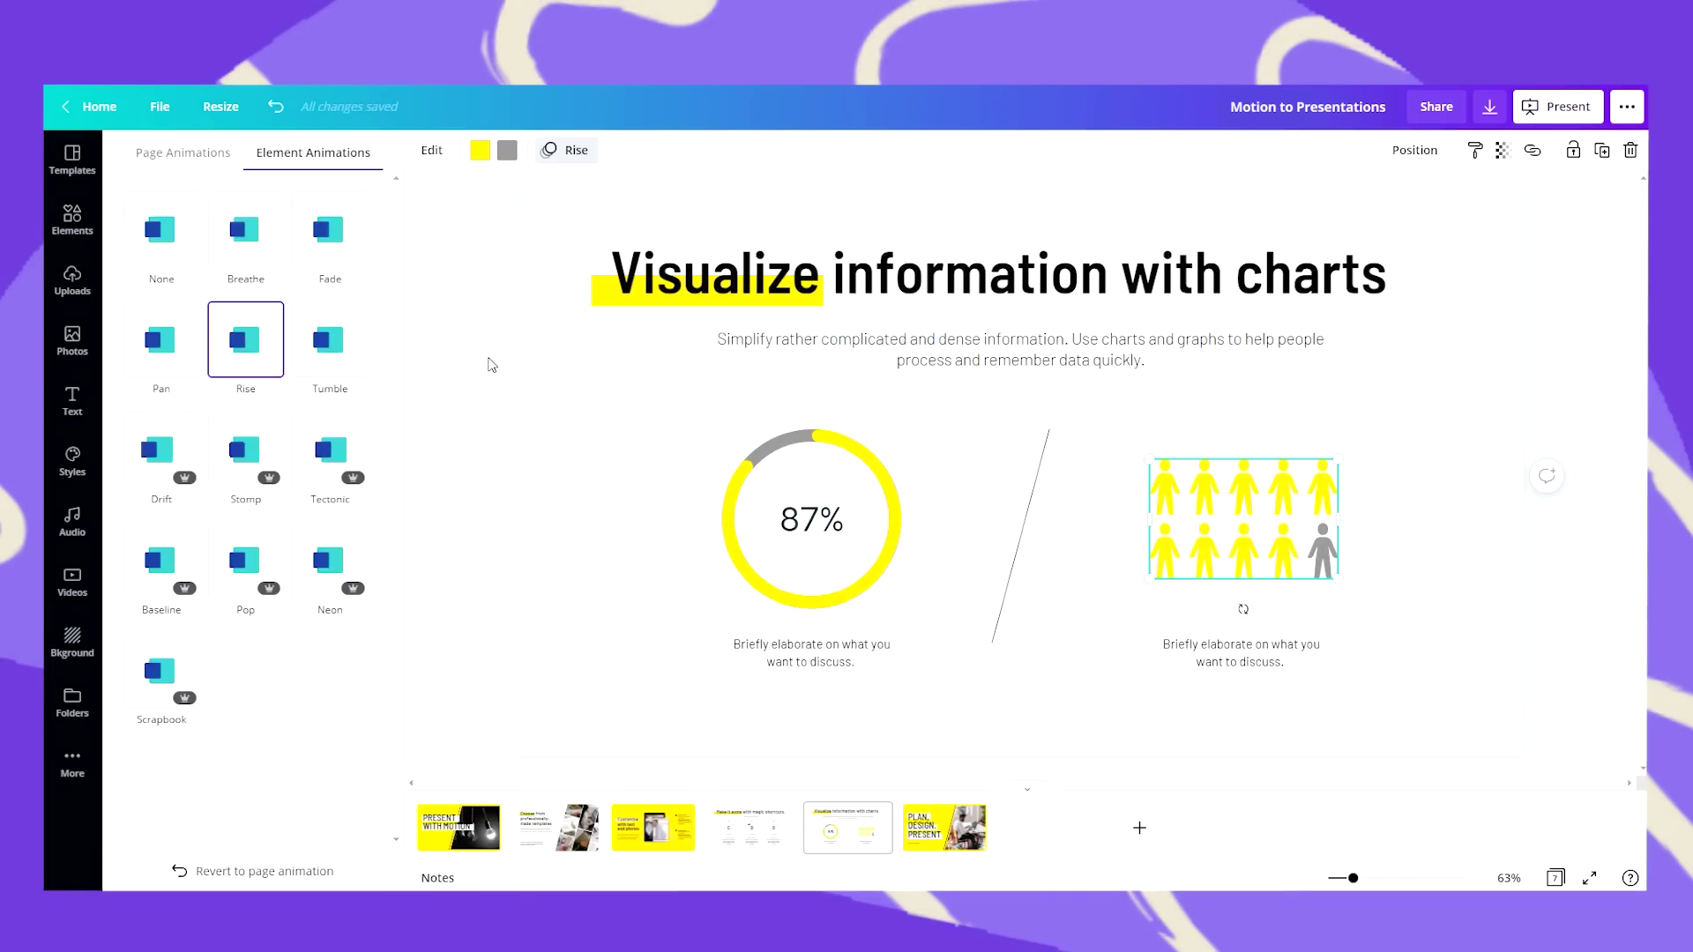
Duplicate the charts slide and return to the first copy.
left_click(875, 815)
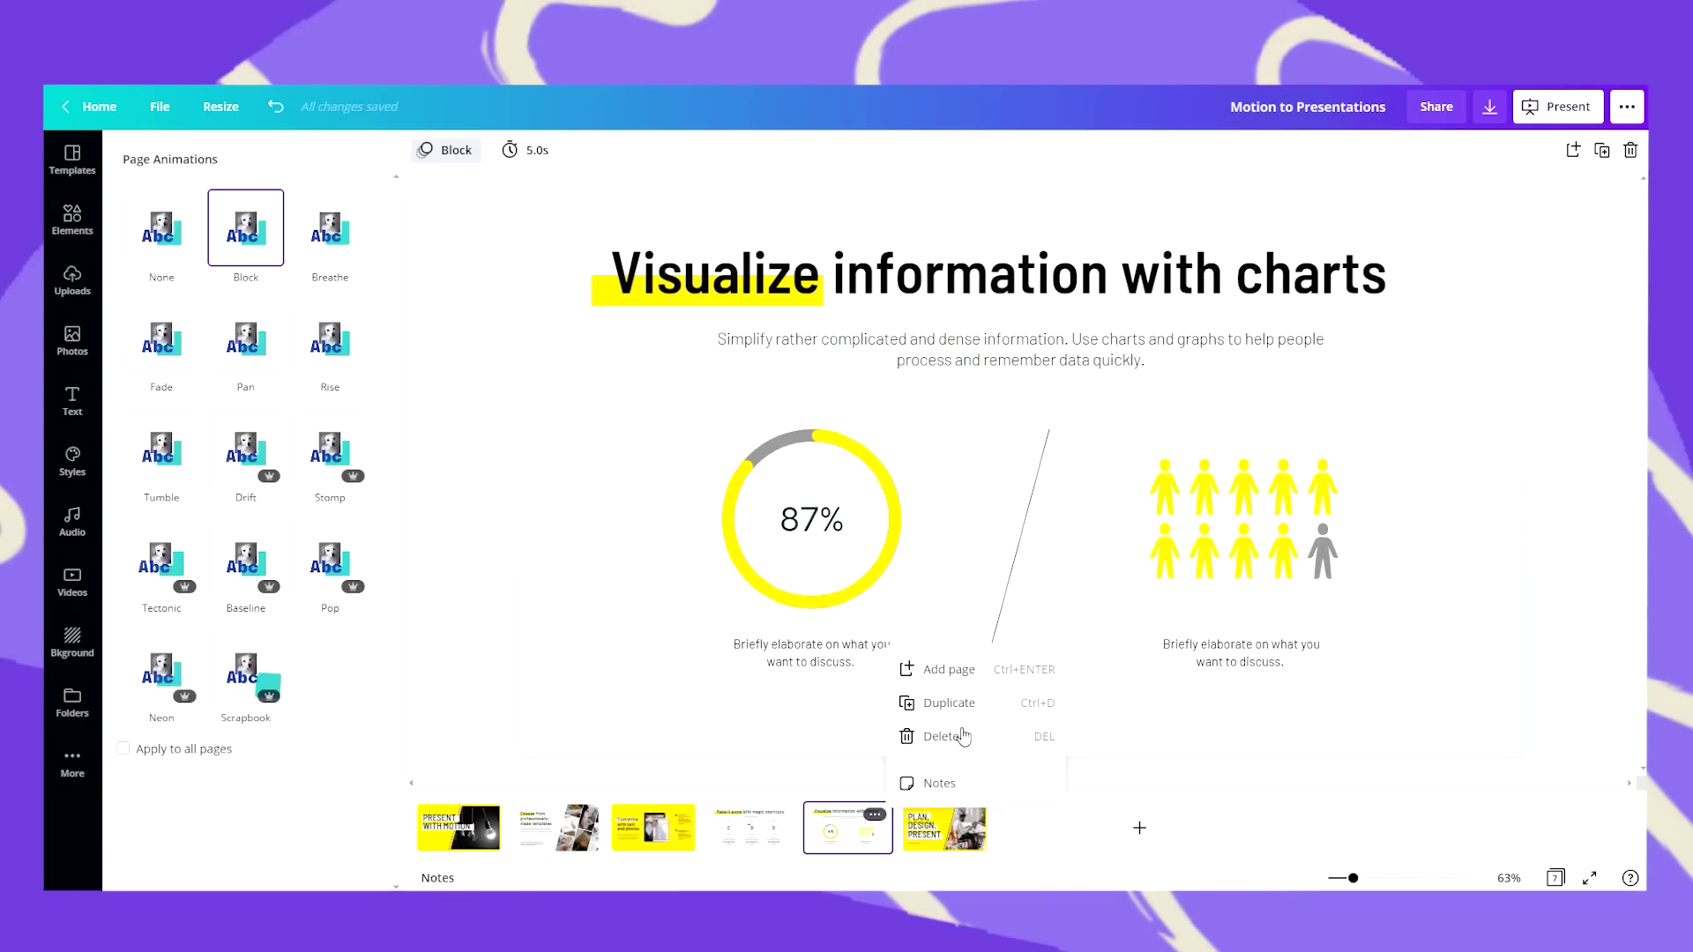
left_click(968, 704)
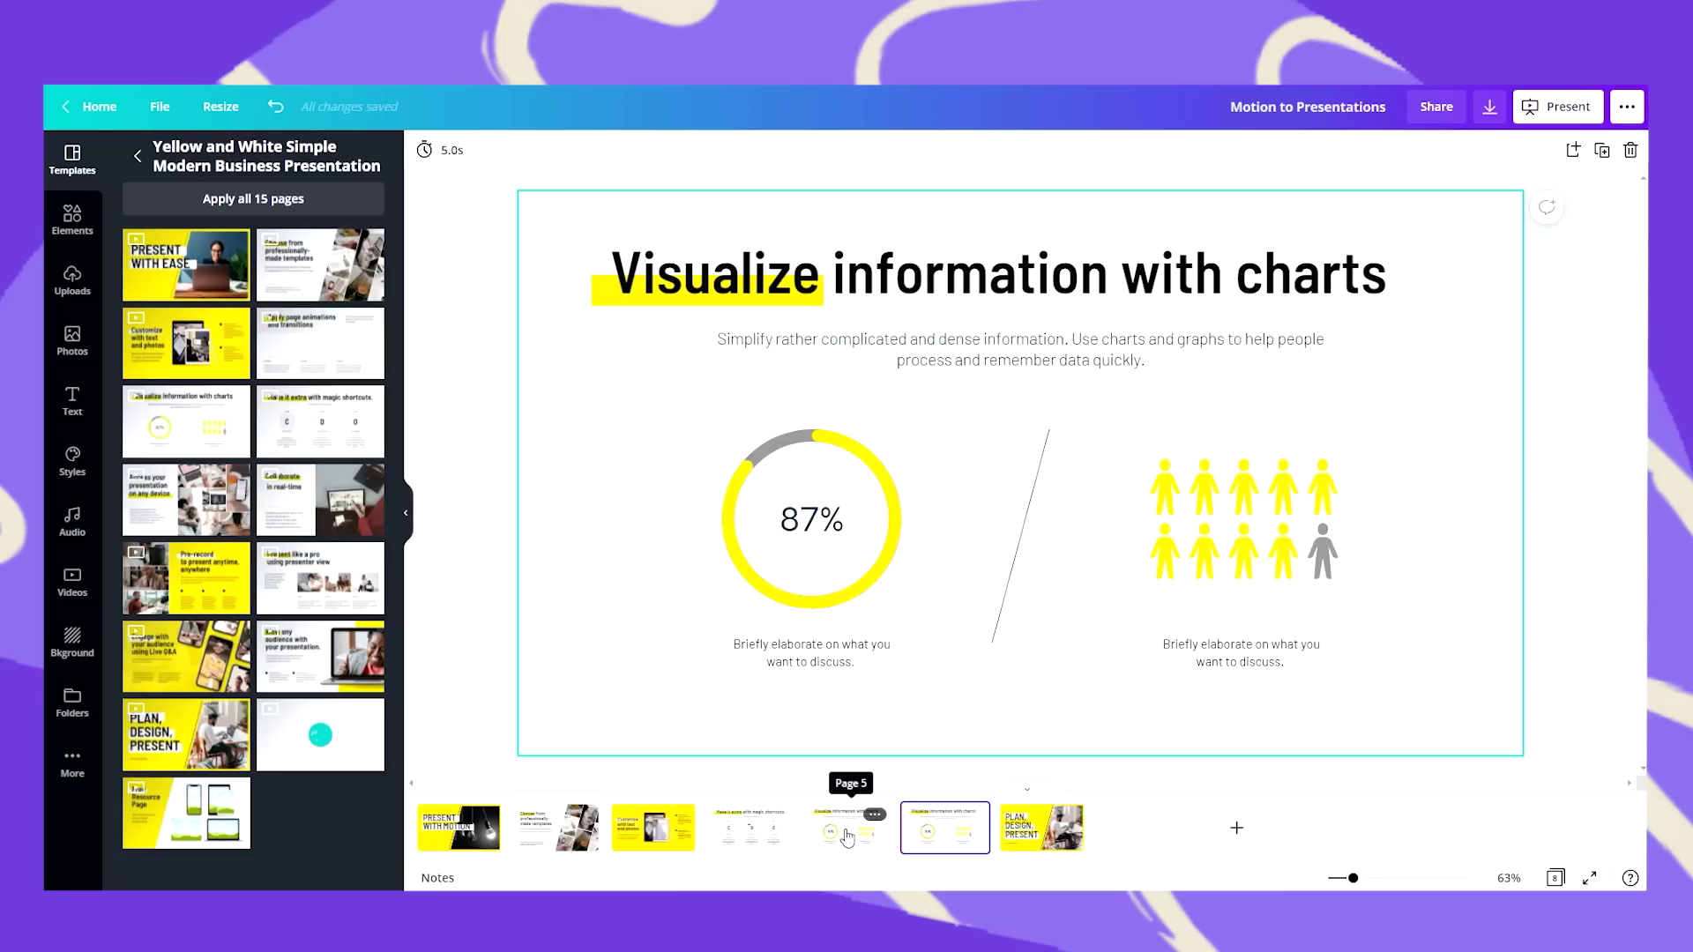
left_click(847, 836)
Reduce the first copy's people pictogram to 9 total figures, all yellow.
left_click(1323, 571)
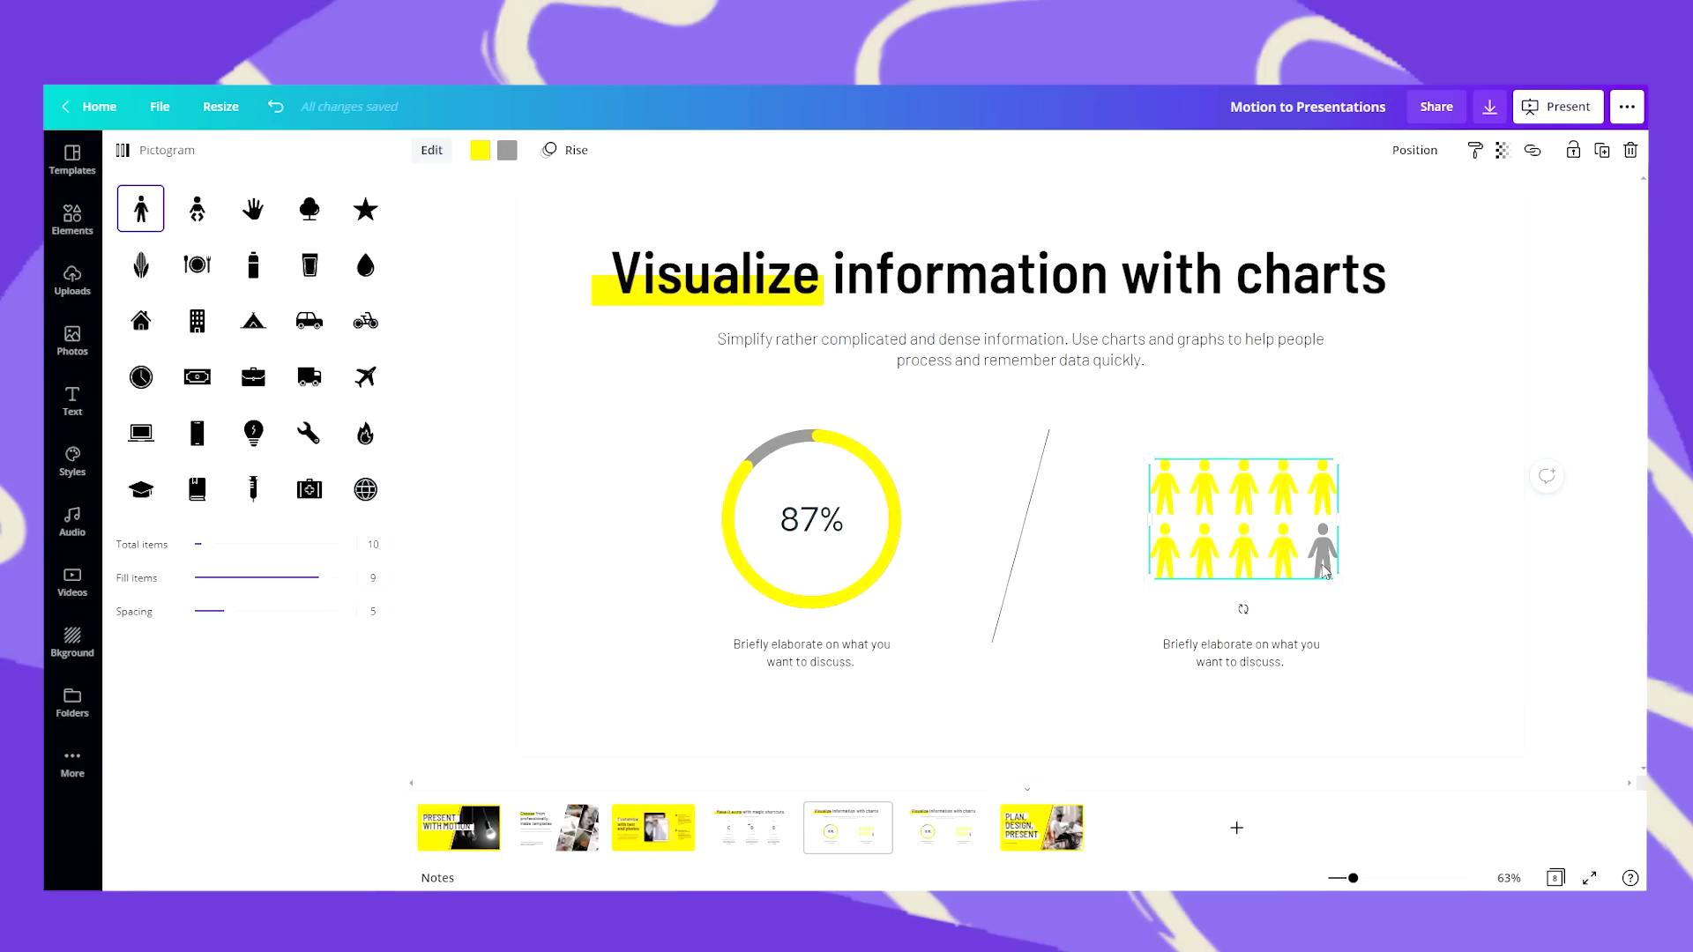
left_click(373, 544)
type("9")
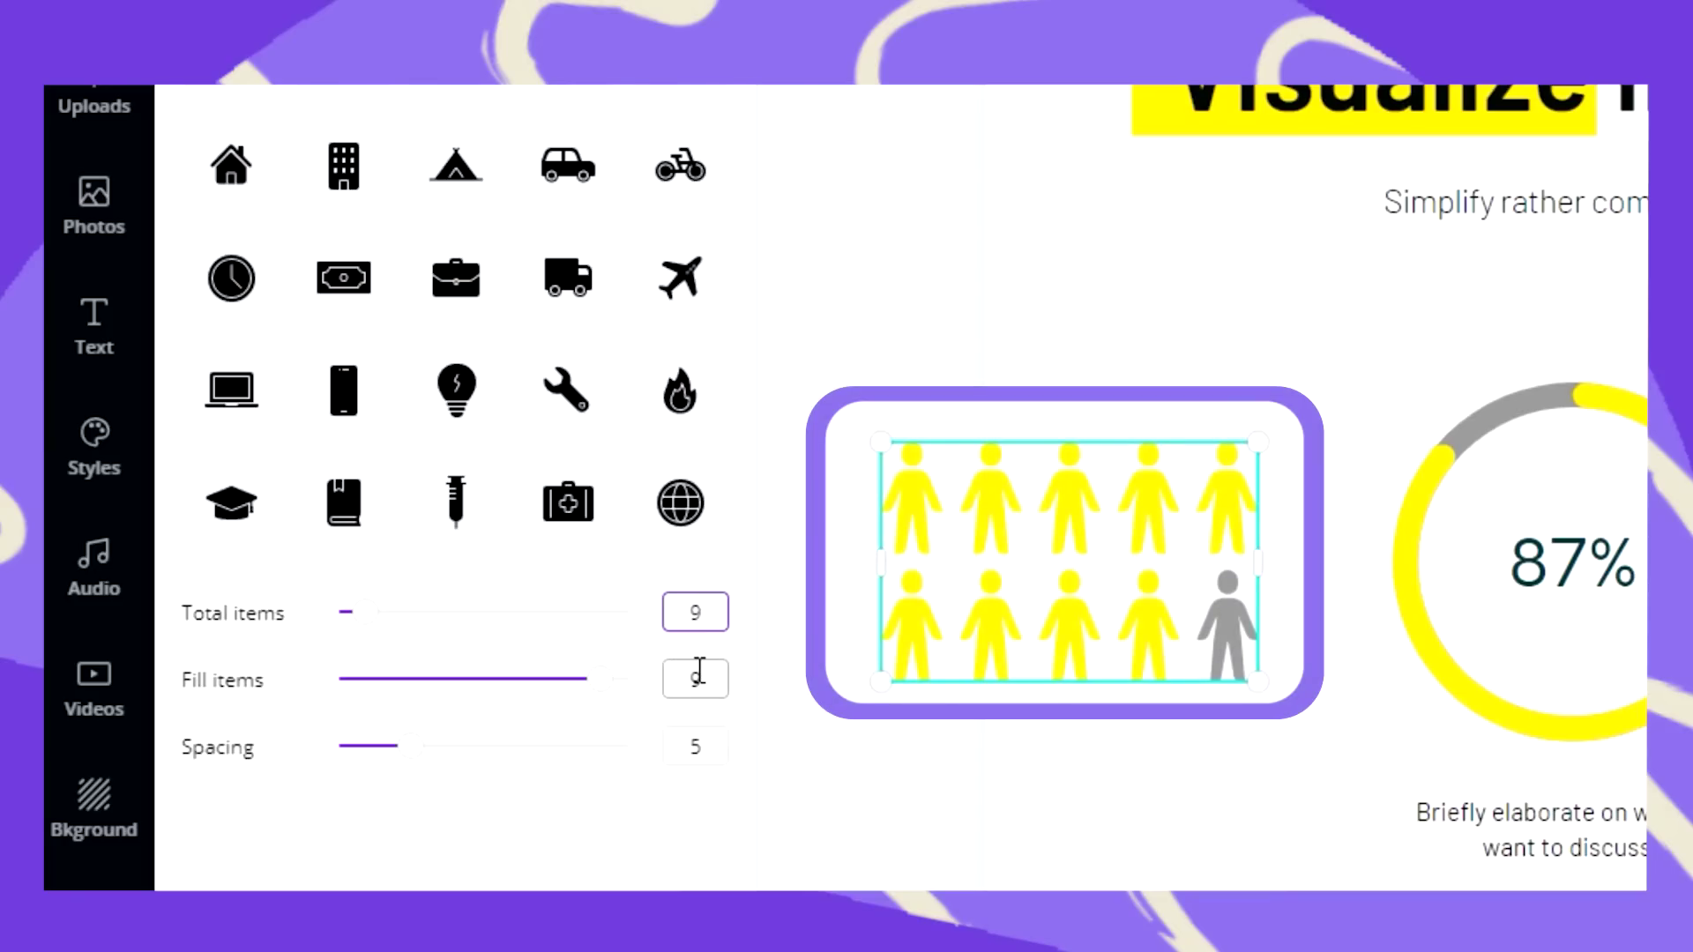
left_click(641, 782)
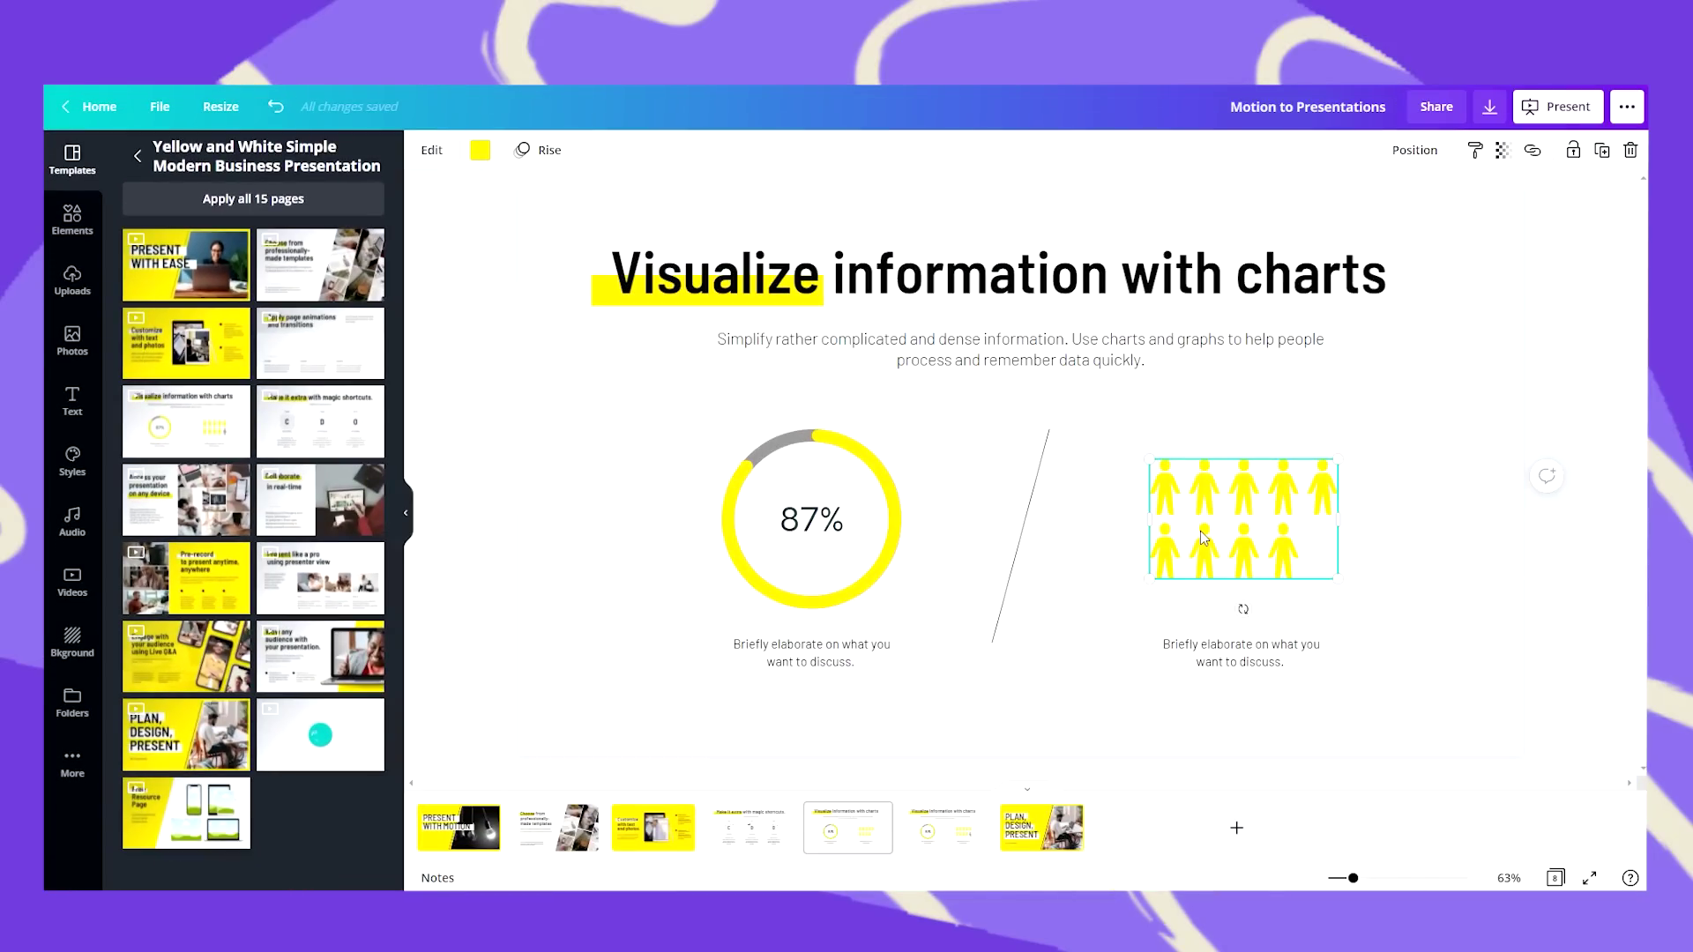
left_click(965, 843)
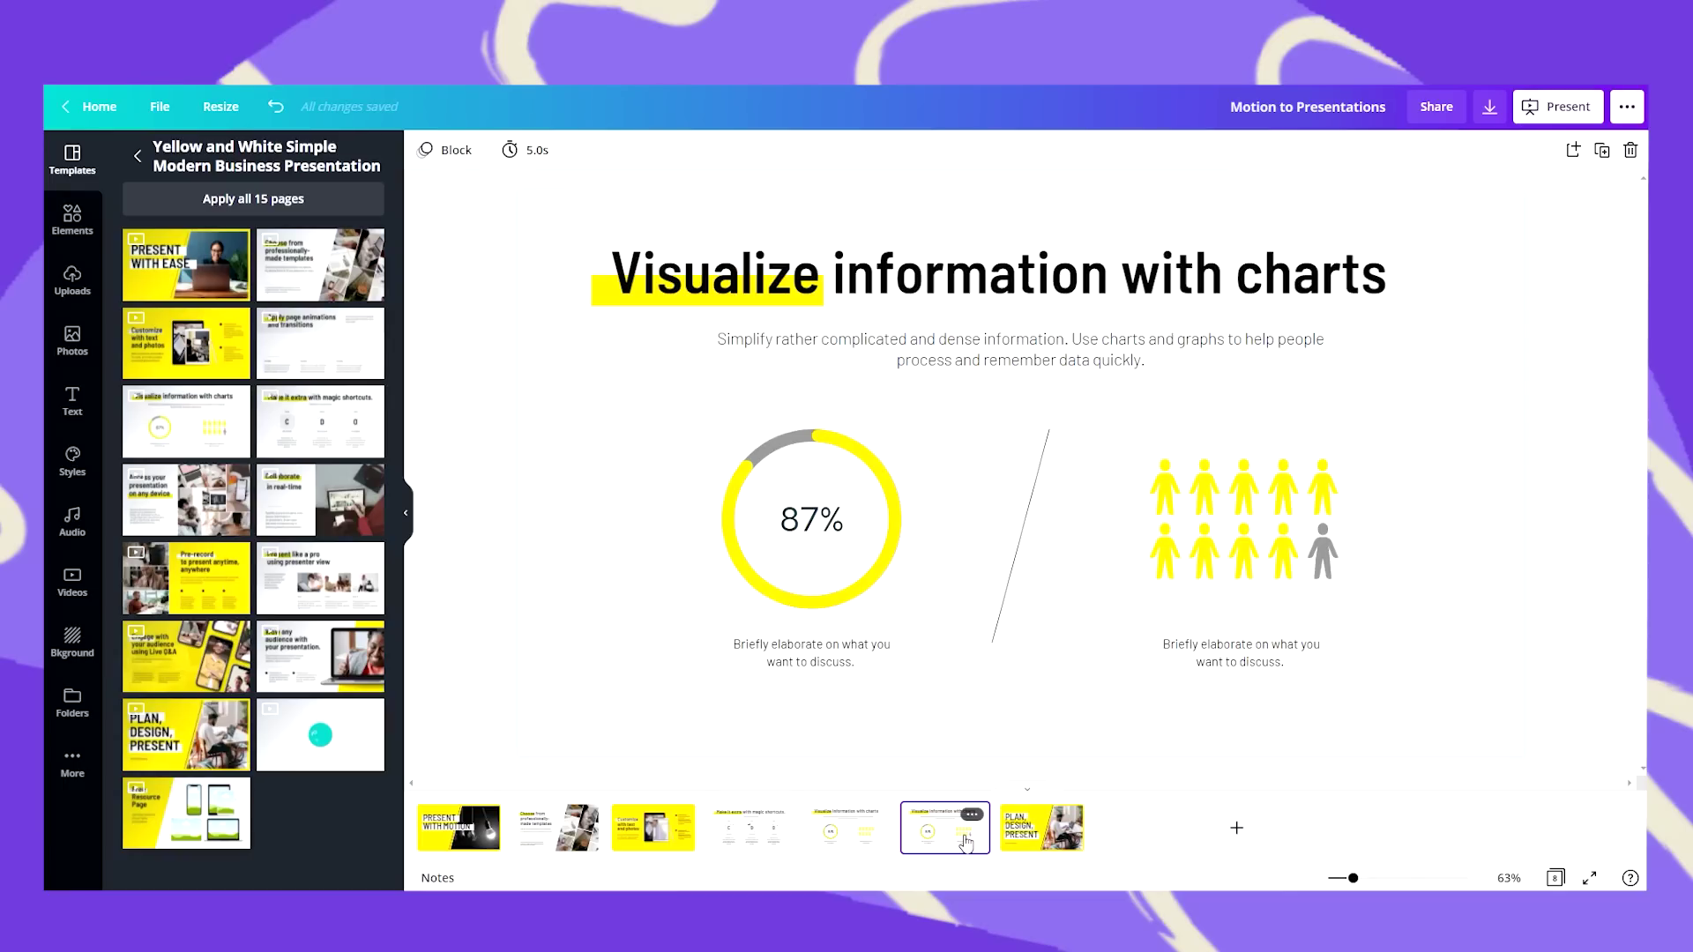
Undo the last change, then fill the first slide's ring to 100% with its percentage label hidden.
key("ctrl+z")
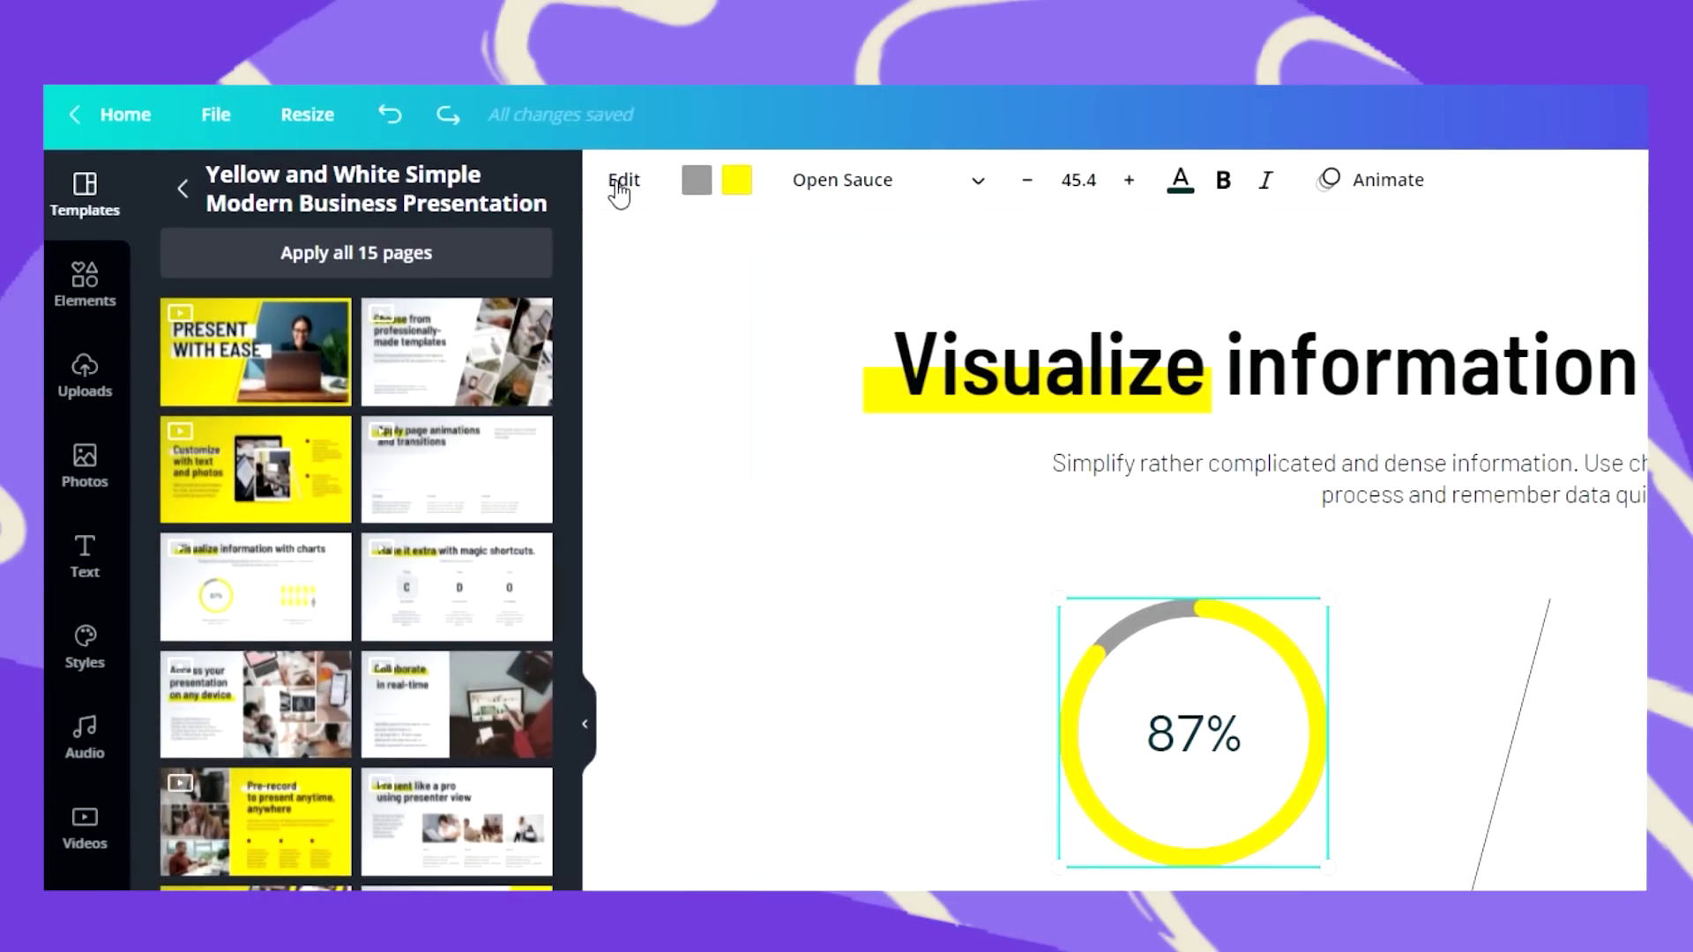
left_click(620, 187)
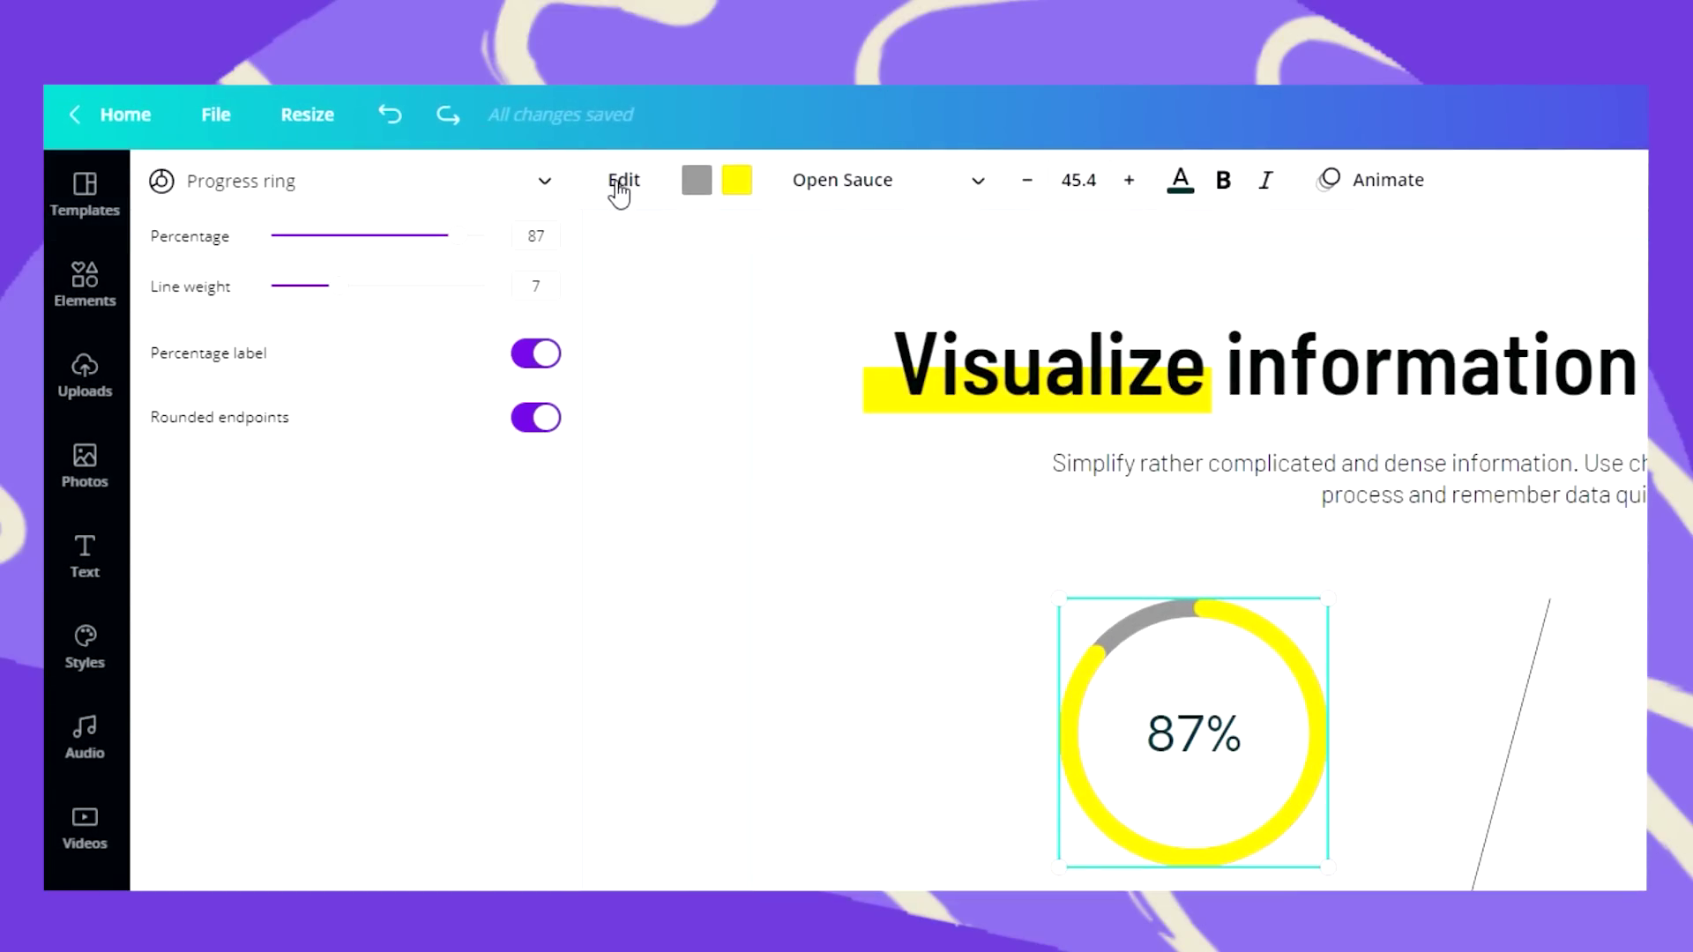
left_click_drag(459, 243, 514, 242)
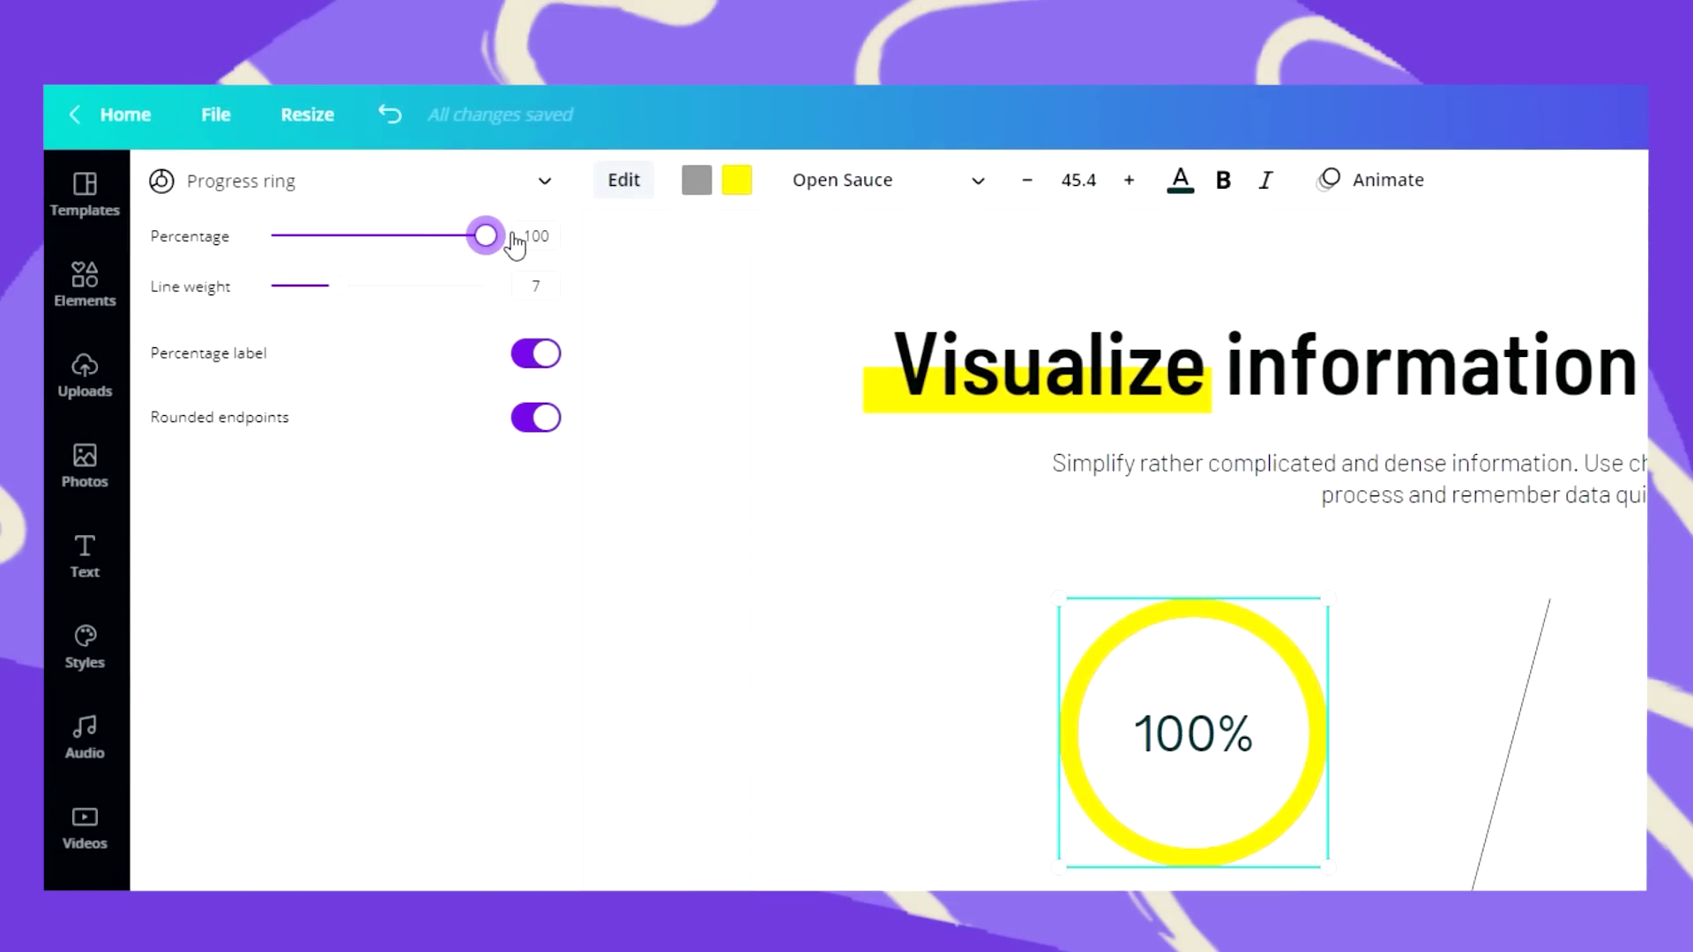
left_click(537, 357)
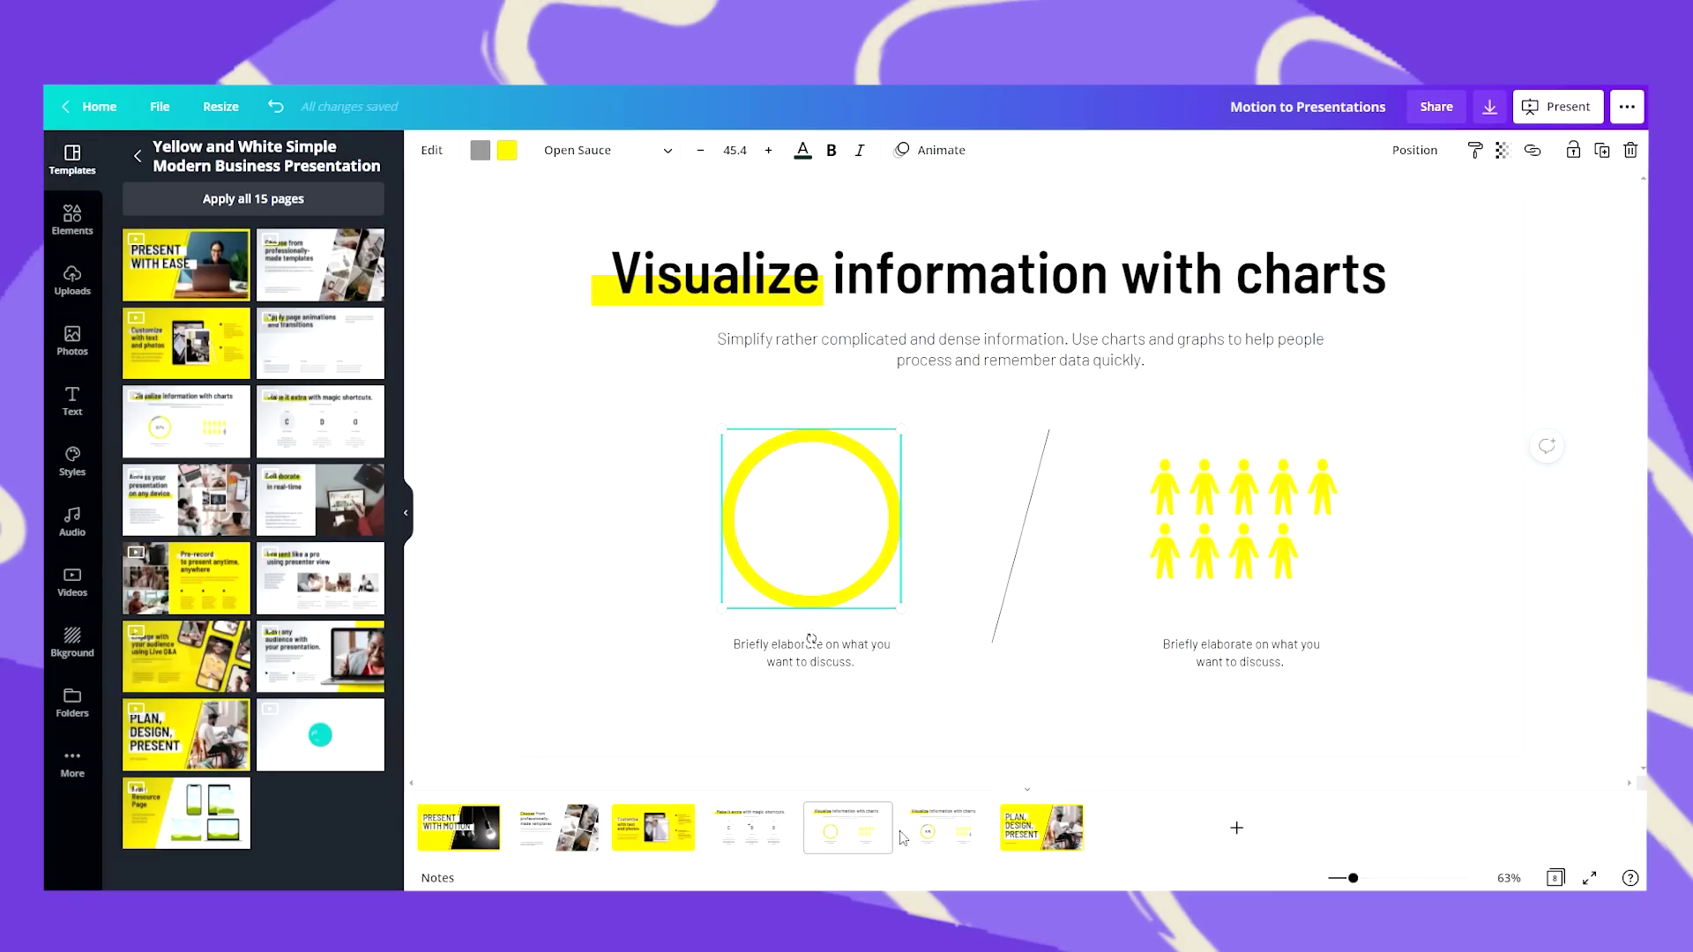
left_click(948, 838)
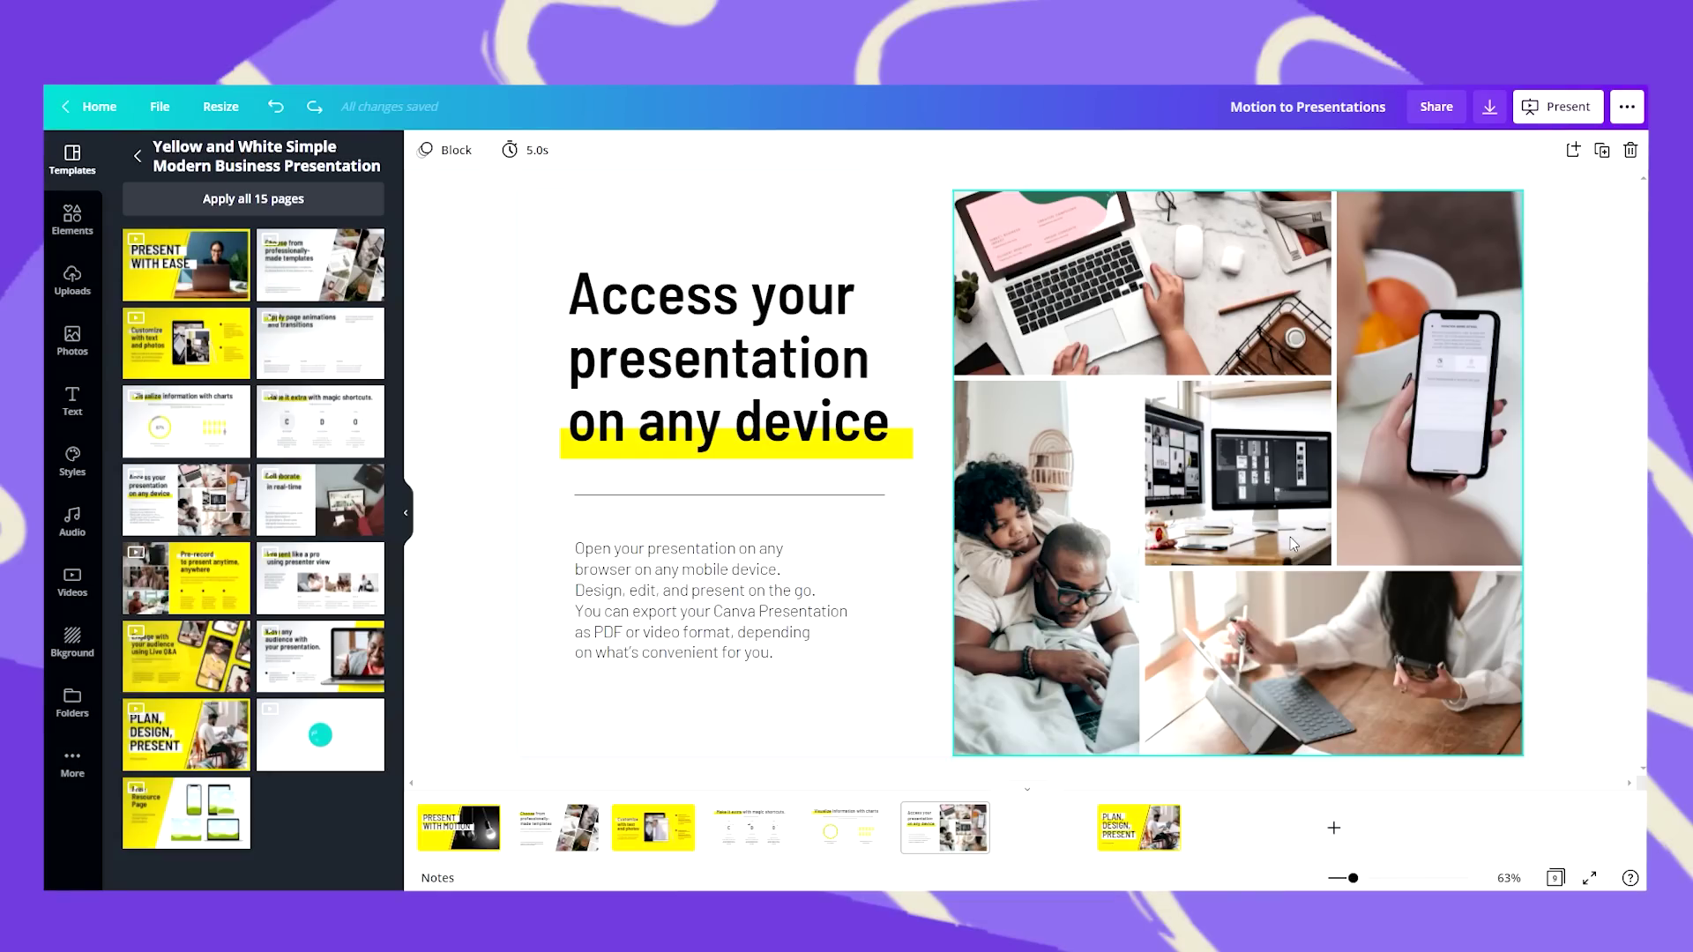
Delete the photo grid from the 'Access your presentation on any device' slide.
left_click(1289, 537)
left_click(1277, 545)
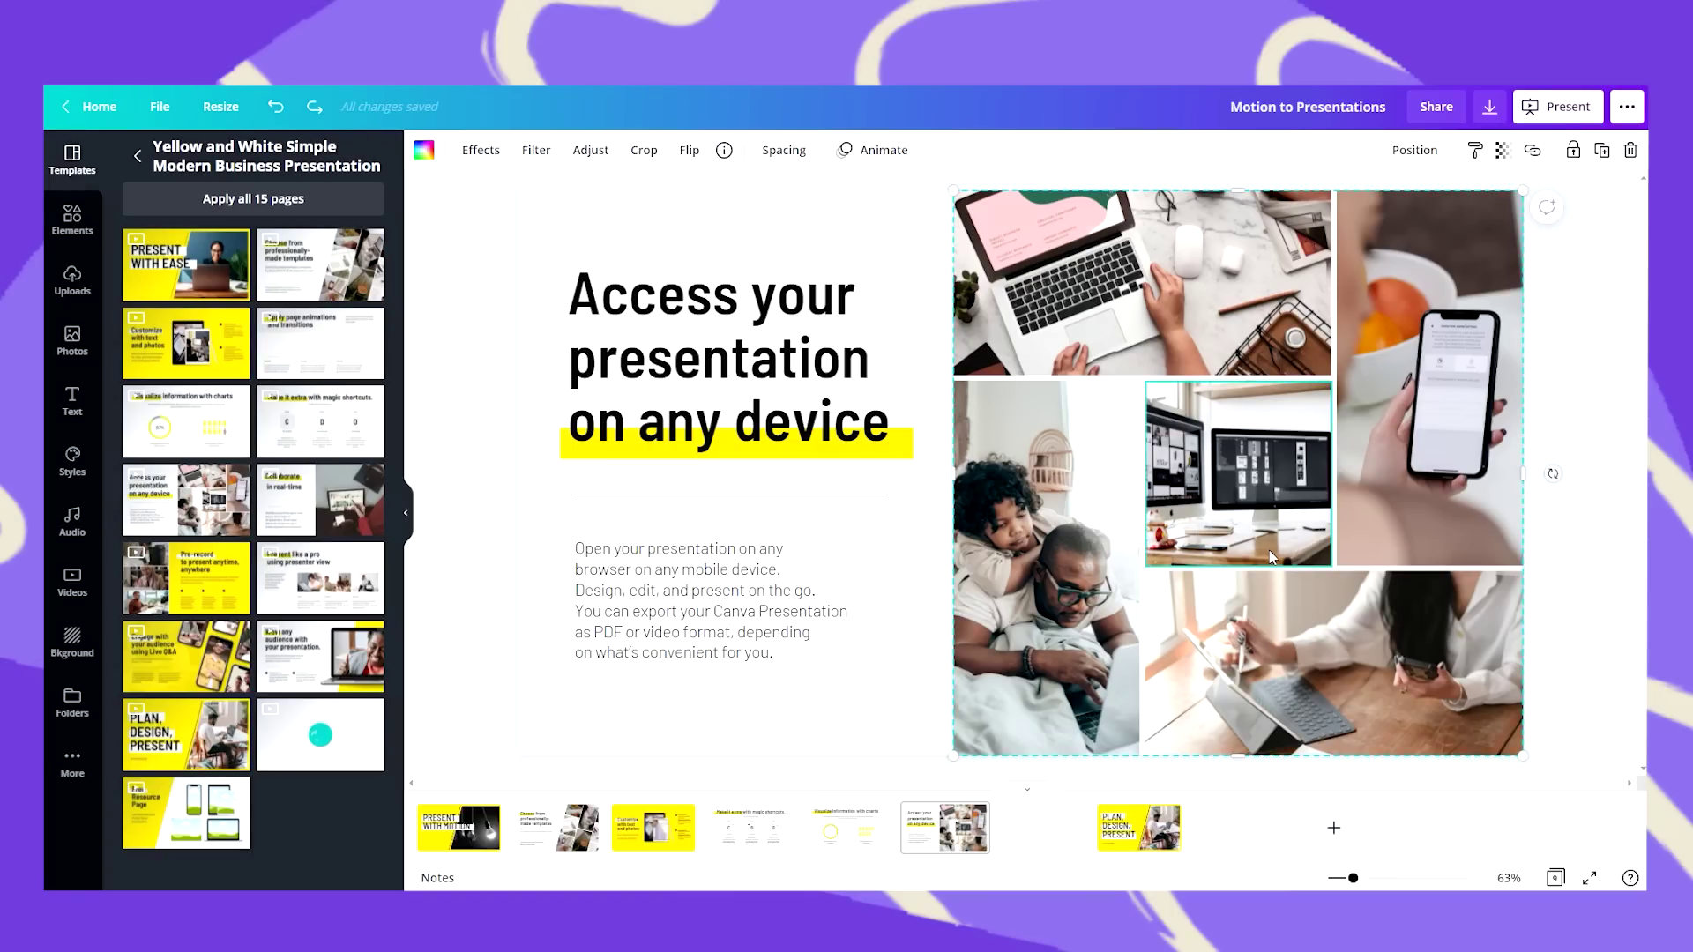
key("Delete")
key("Delete")
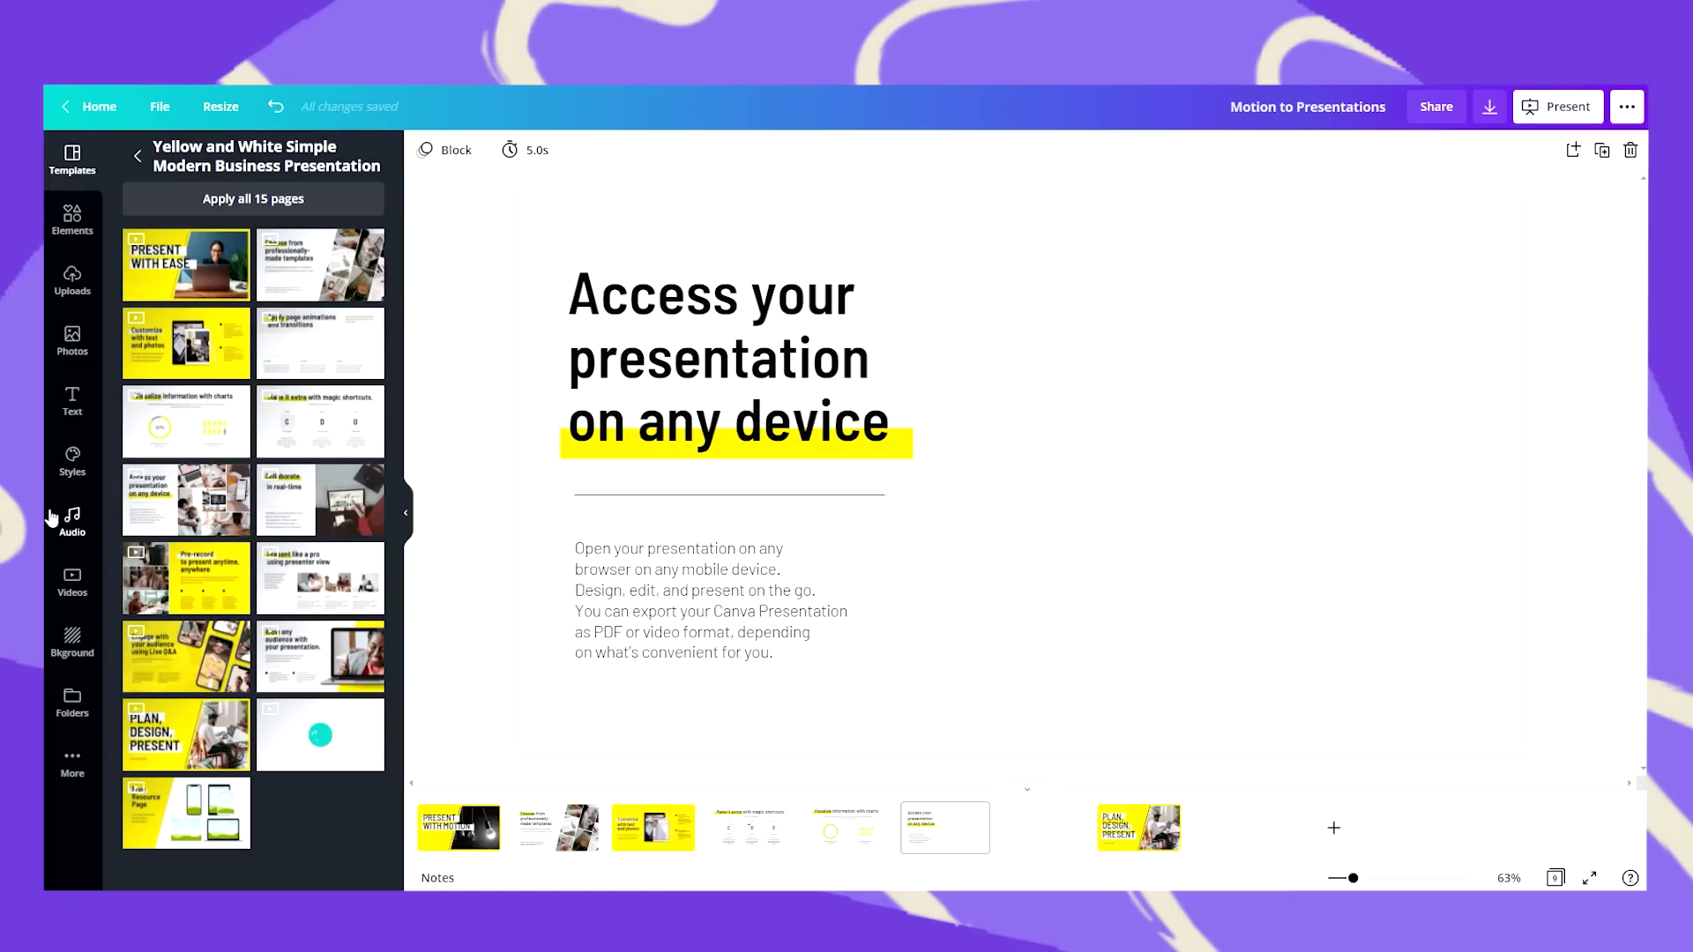
Search the video library for 'DEVICES'.
left_click(63, 577)
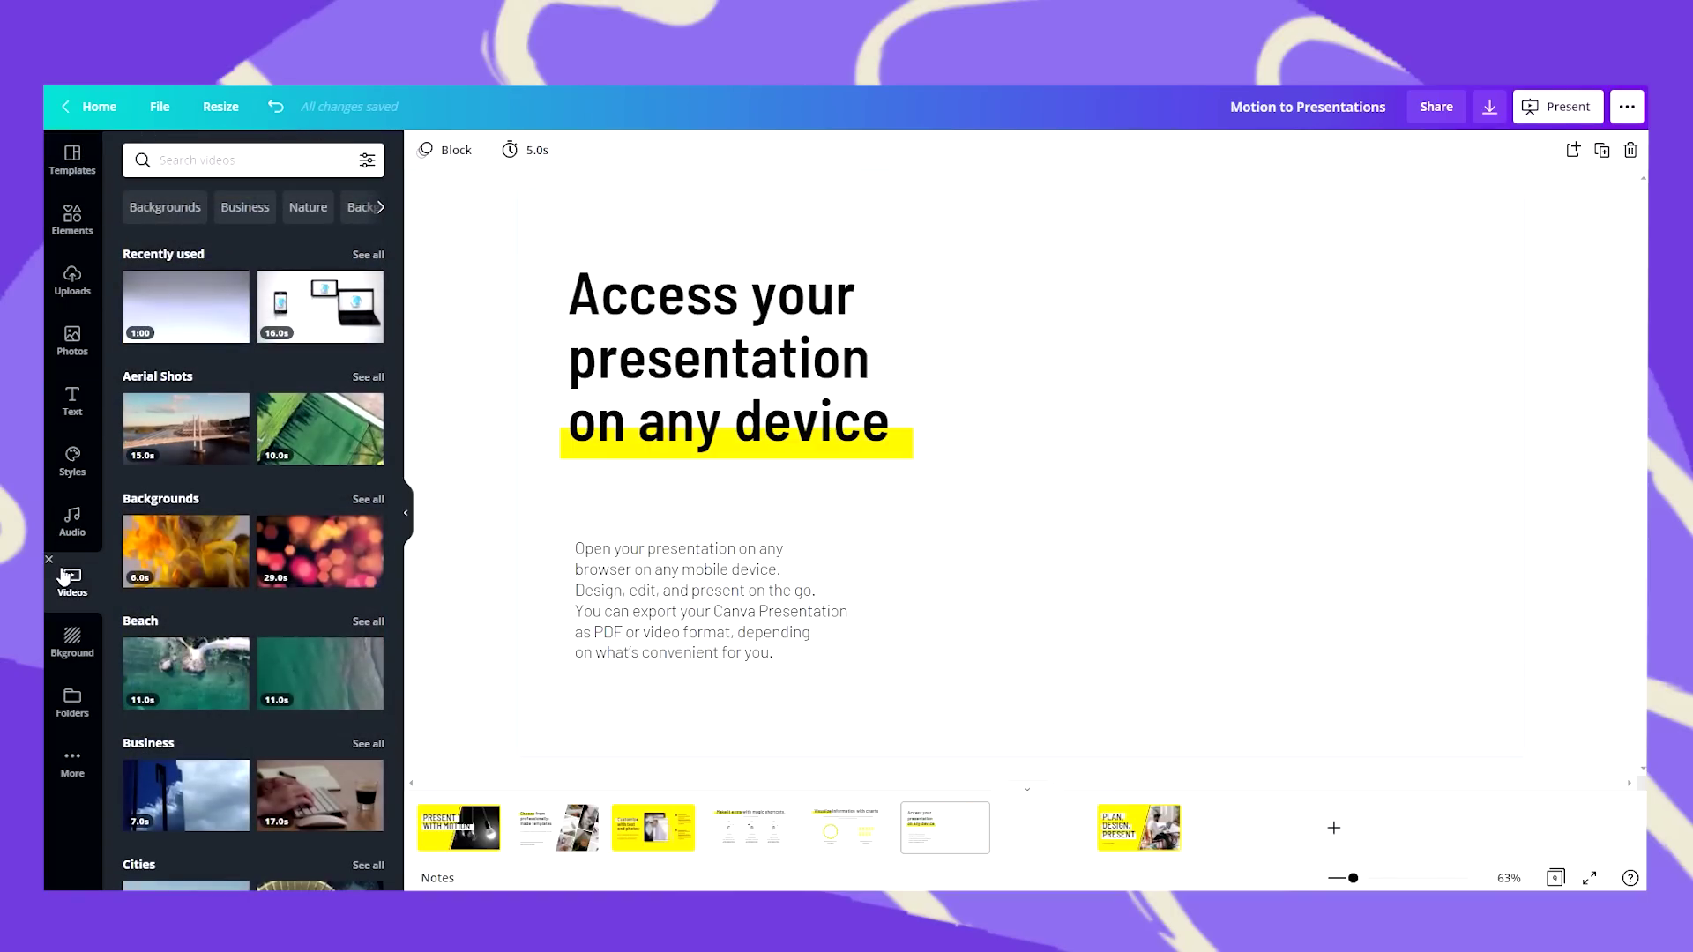
left_click(191, 162)
type("DEVICES")
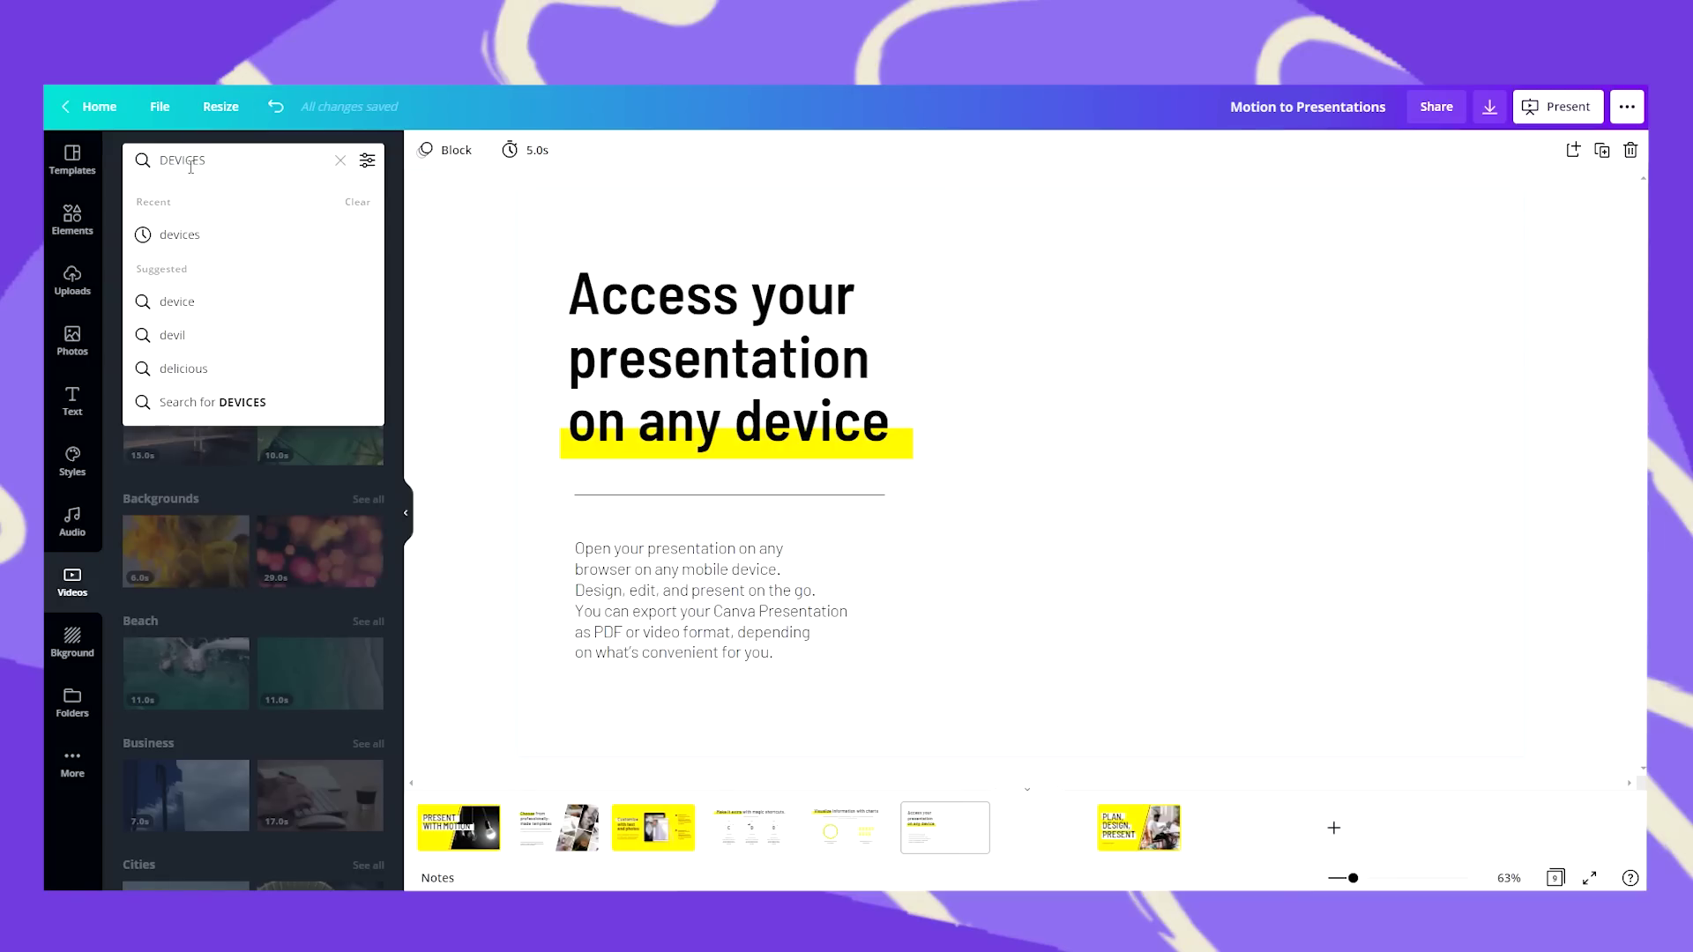
key("Return")
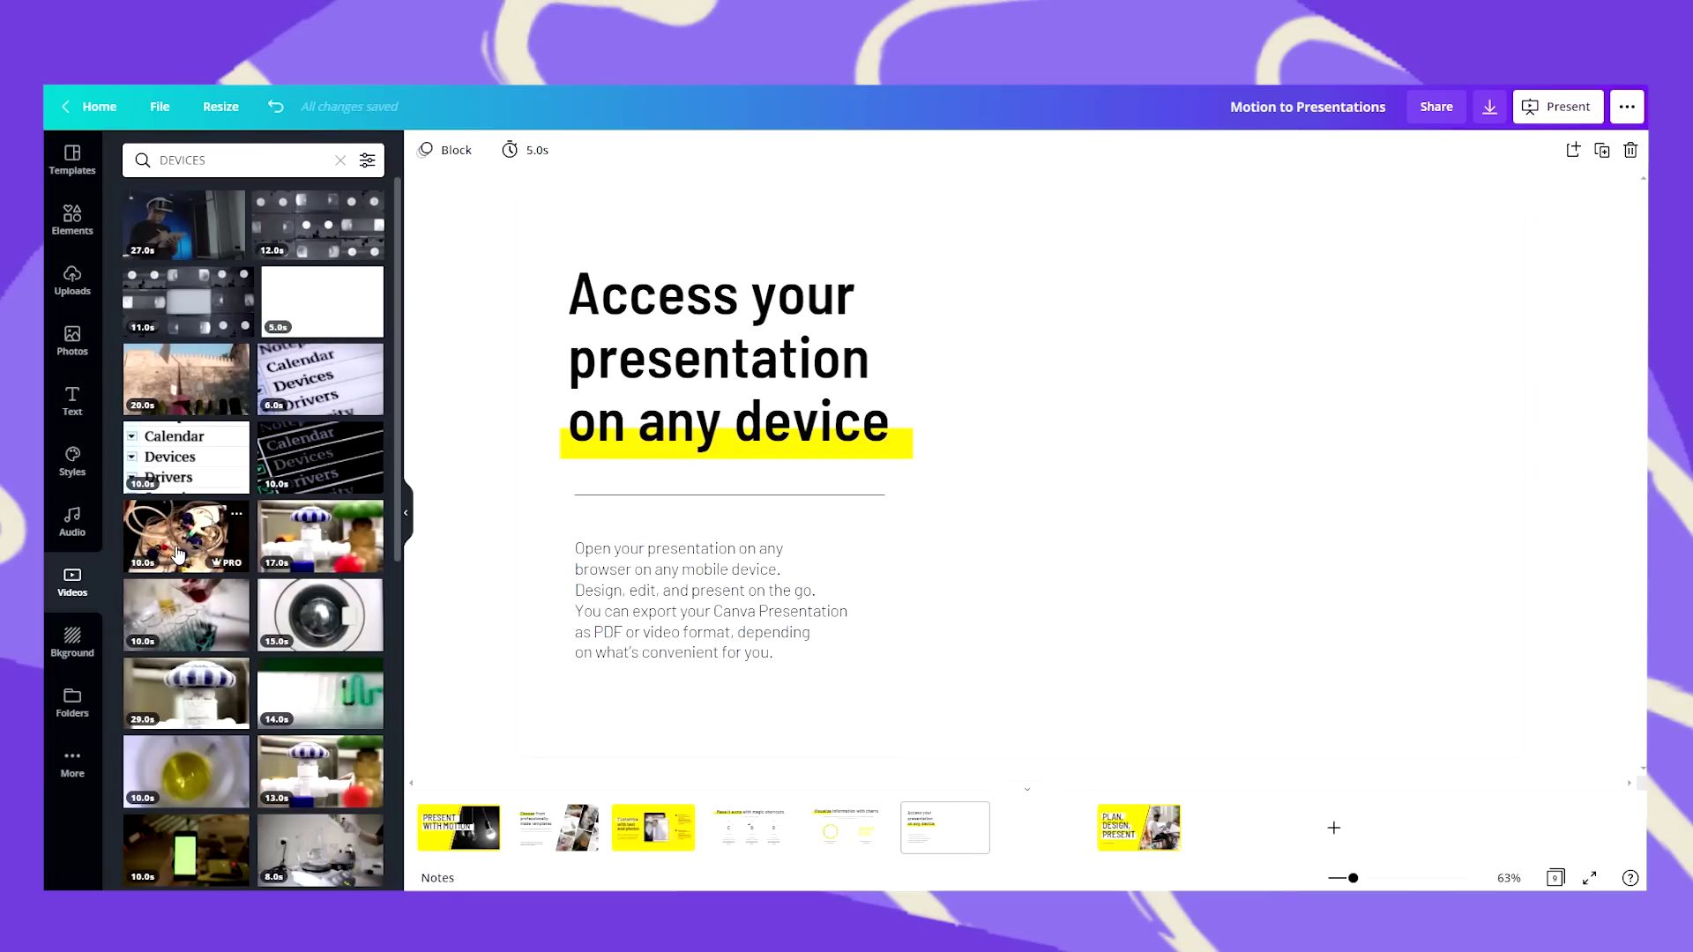
Set the 30-second phones-and-tablets stock clip as the slide's background video.
left_click_drag(310, 296, 535, 234)
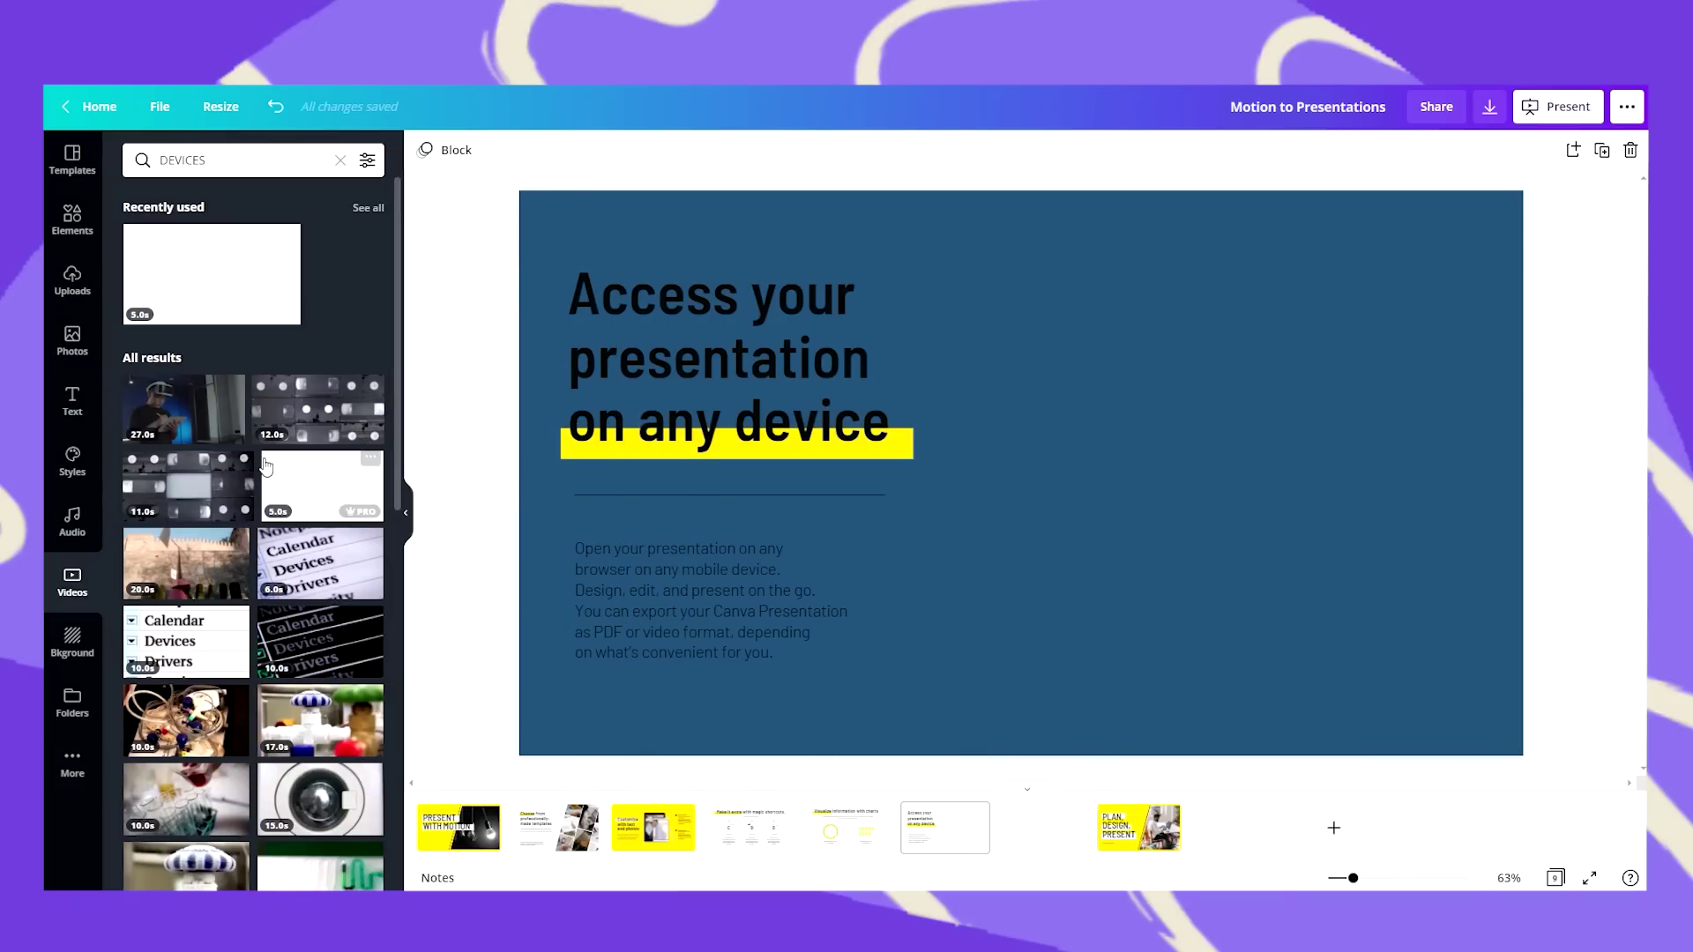
scroll(265, 465, "down", 1)
scroll(266, 465, "down", 6)
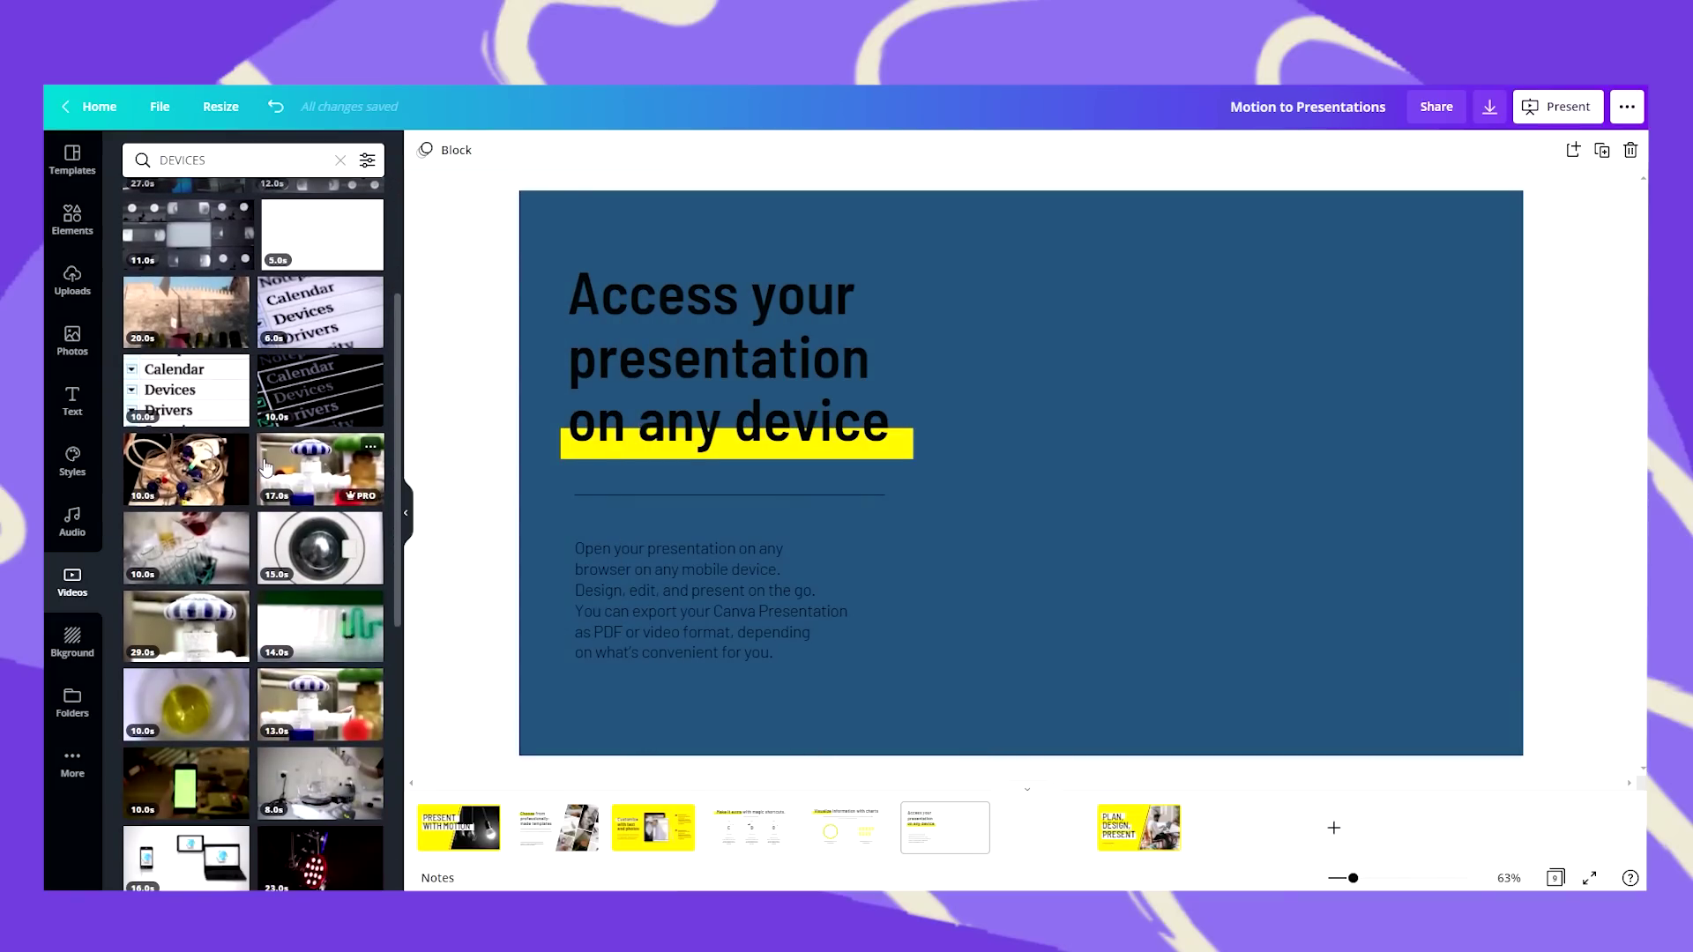
scroll(266, 464, "down", 2)
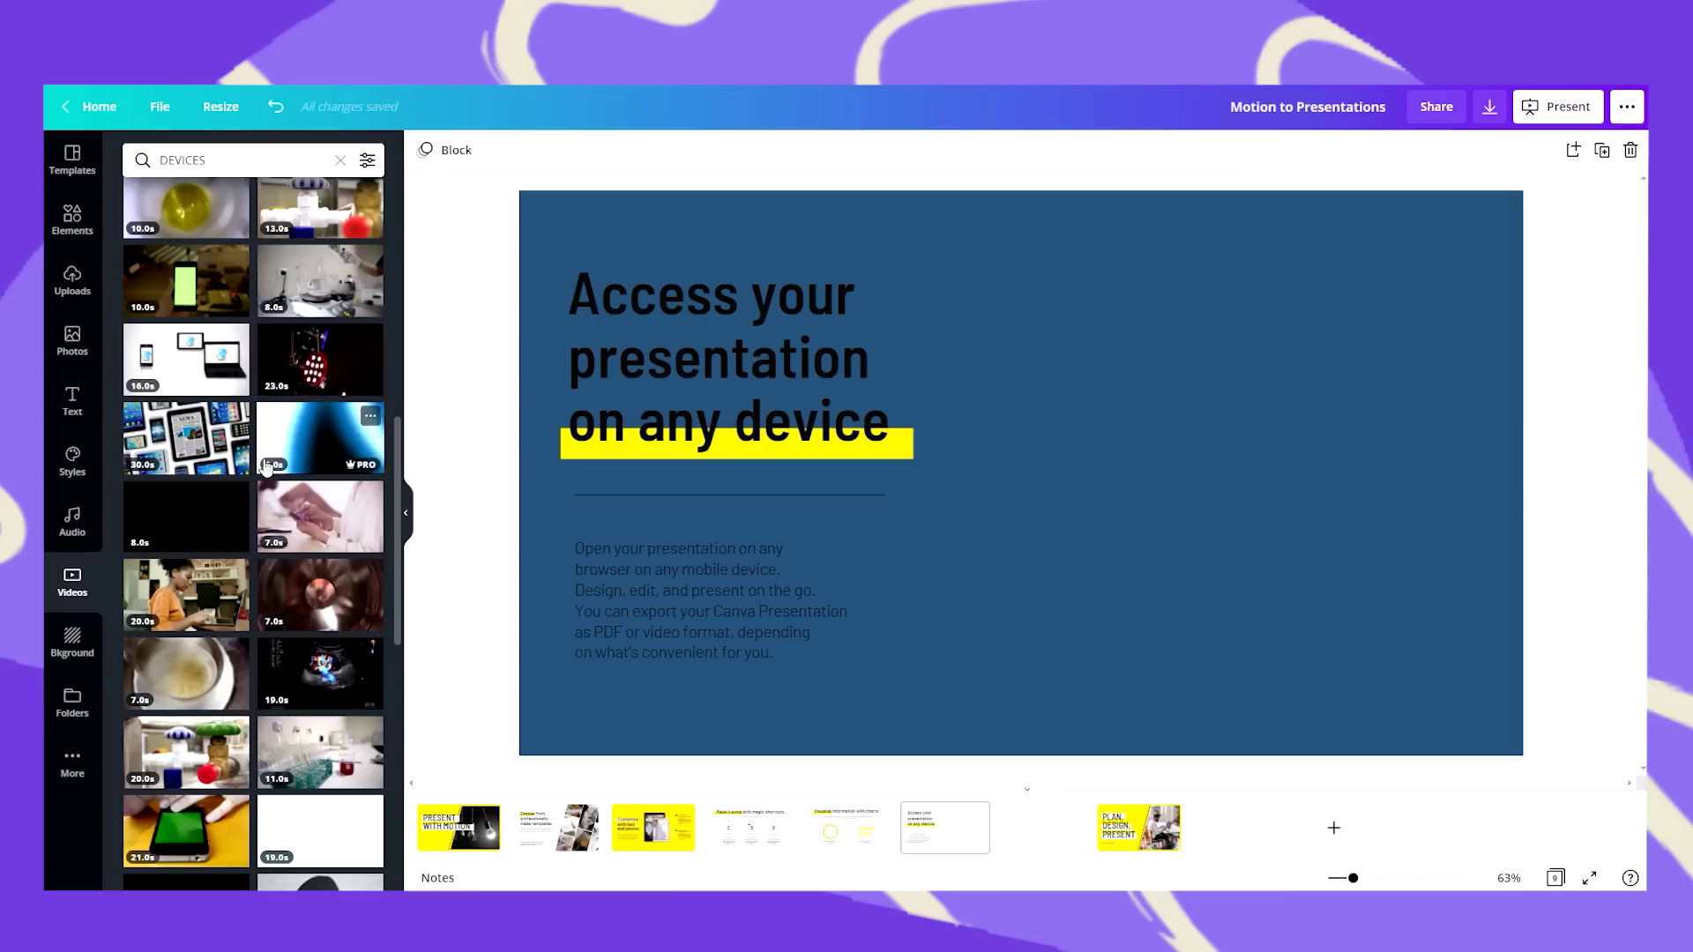
left_click_drag(198, 441, 536, 249)
scroll(261, 607, "down", 1)
scroll(261, 635, "down", 5)
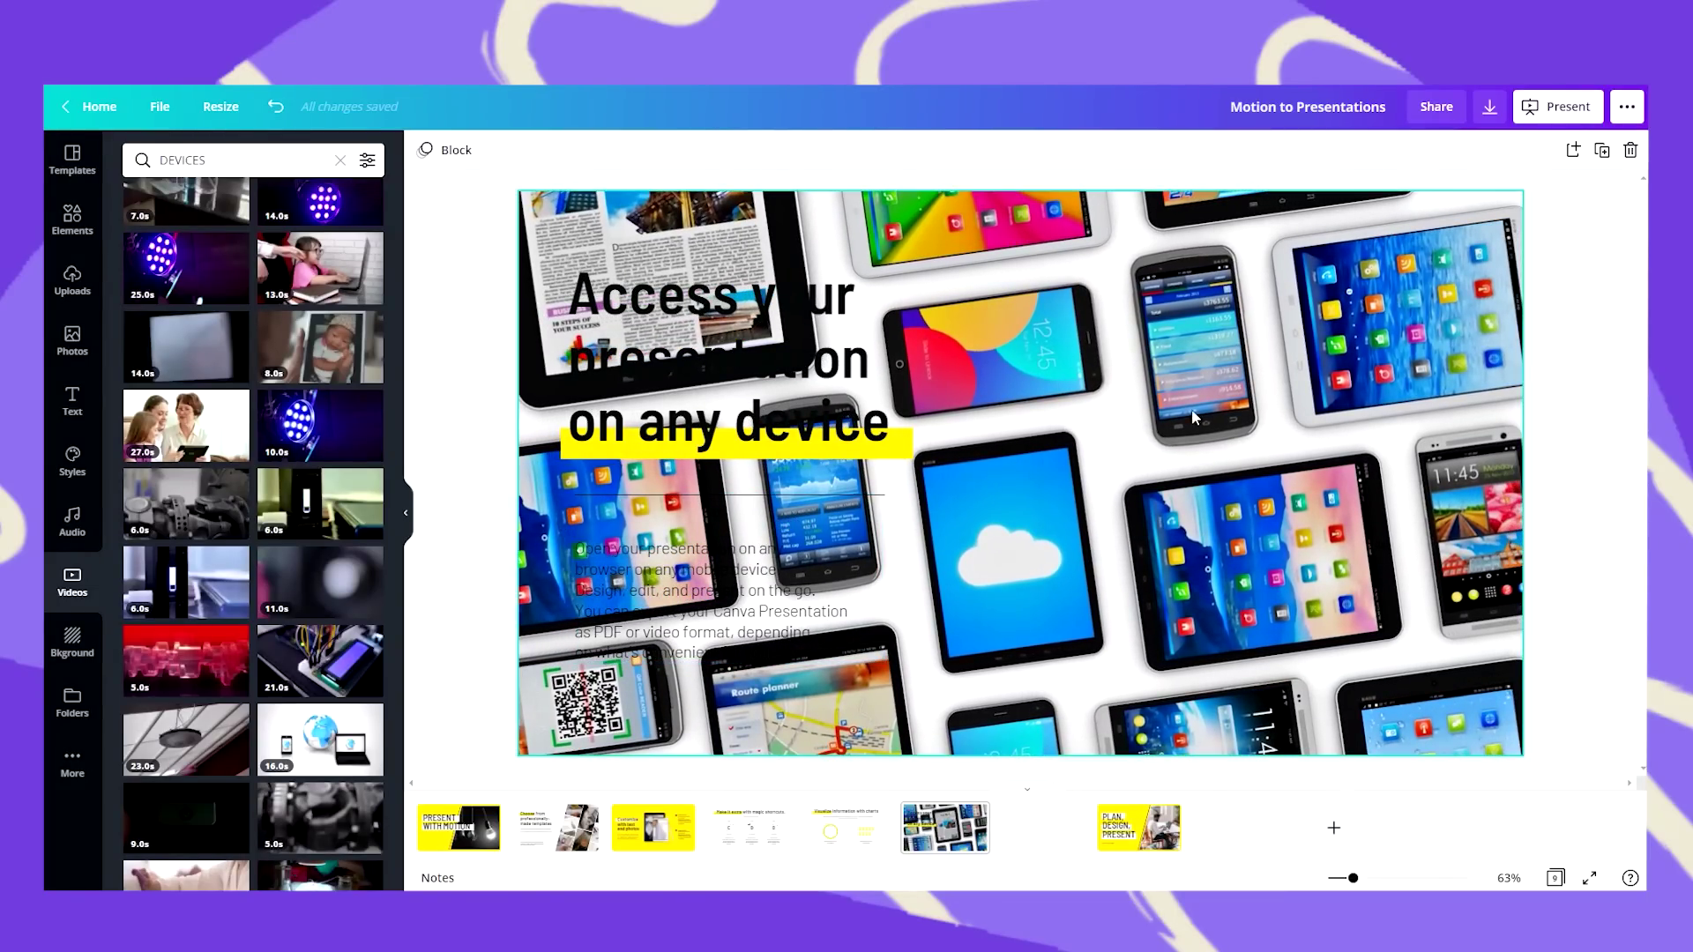
Set the devices background video's transparency to 15 and play it.
left_click(1359, 291)
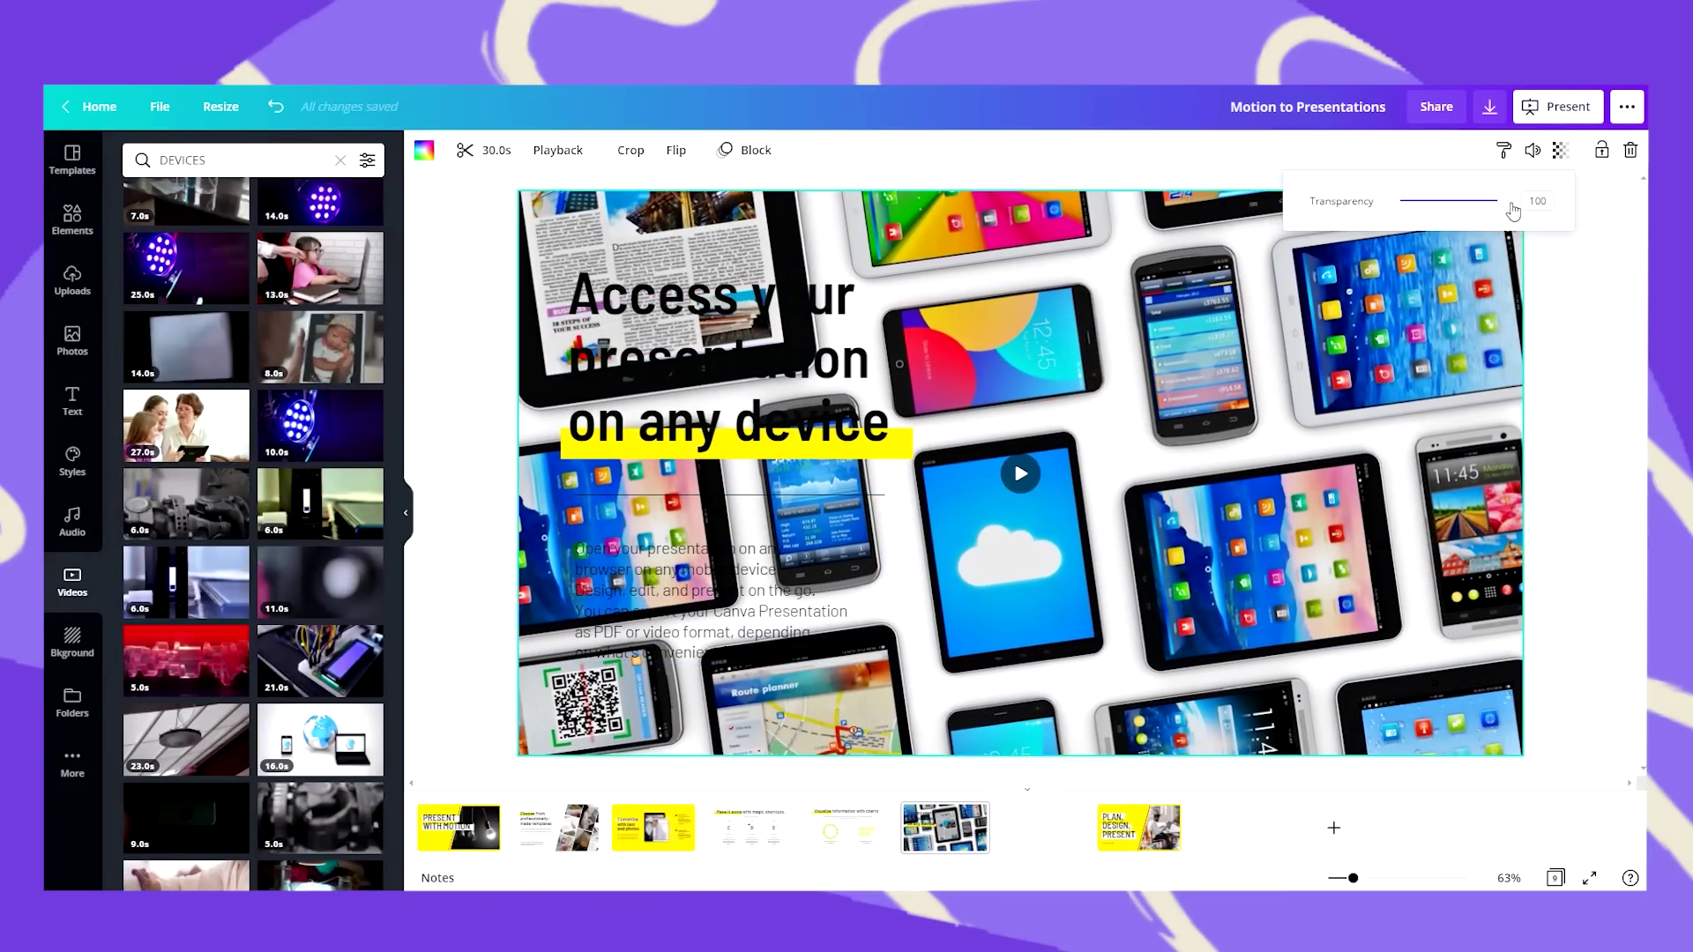
left_click_drag(1500, 201, 1417, 220)
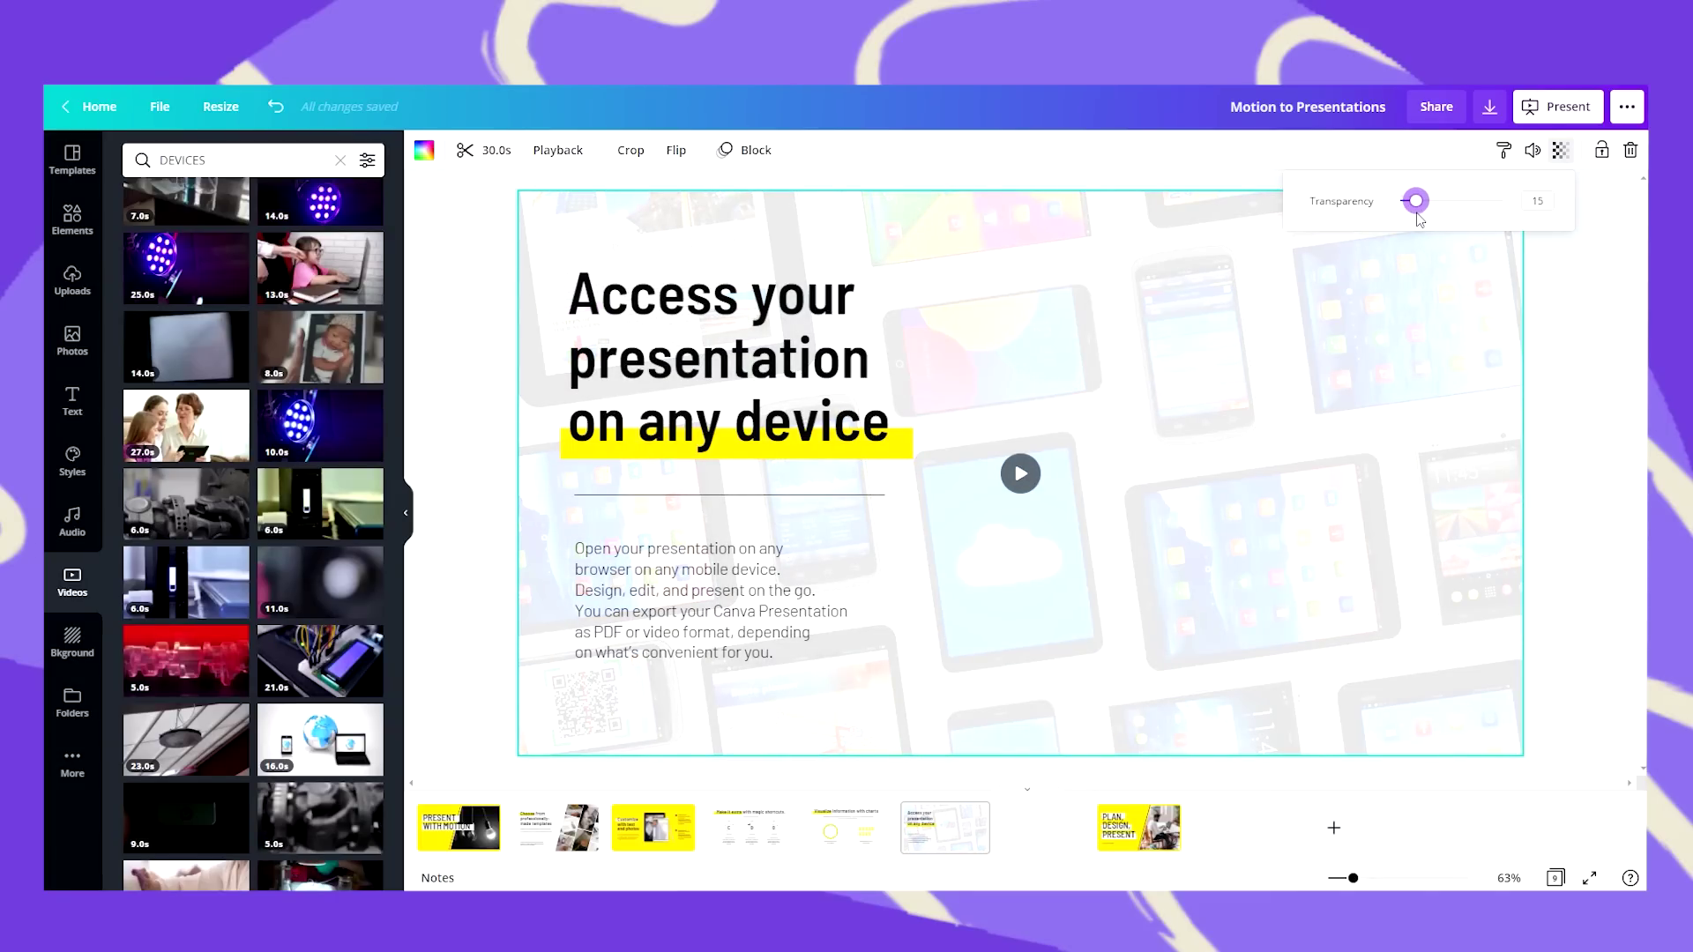
left_click(1020, 475)
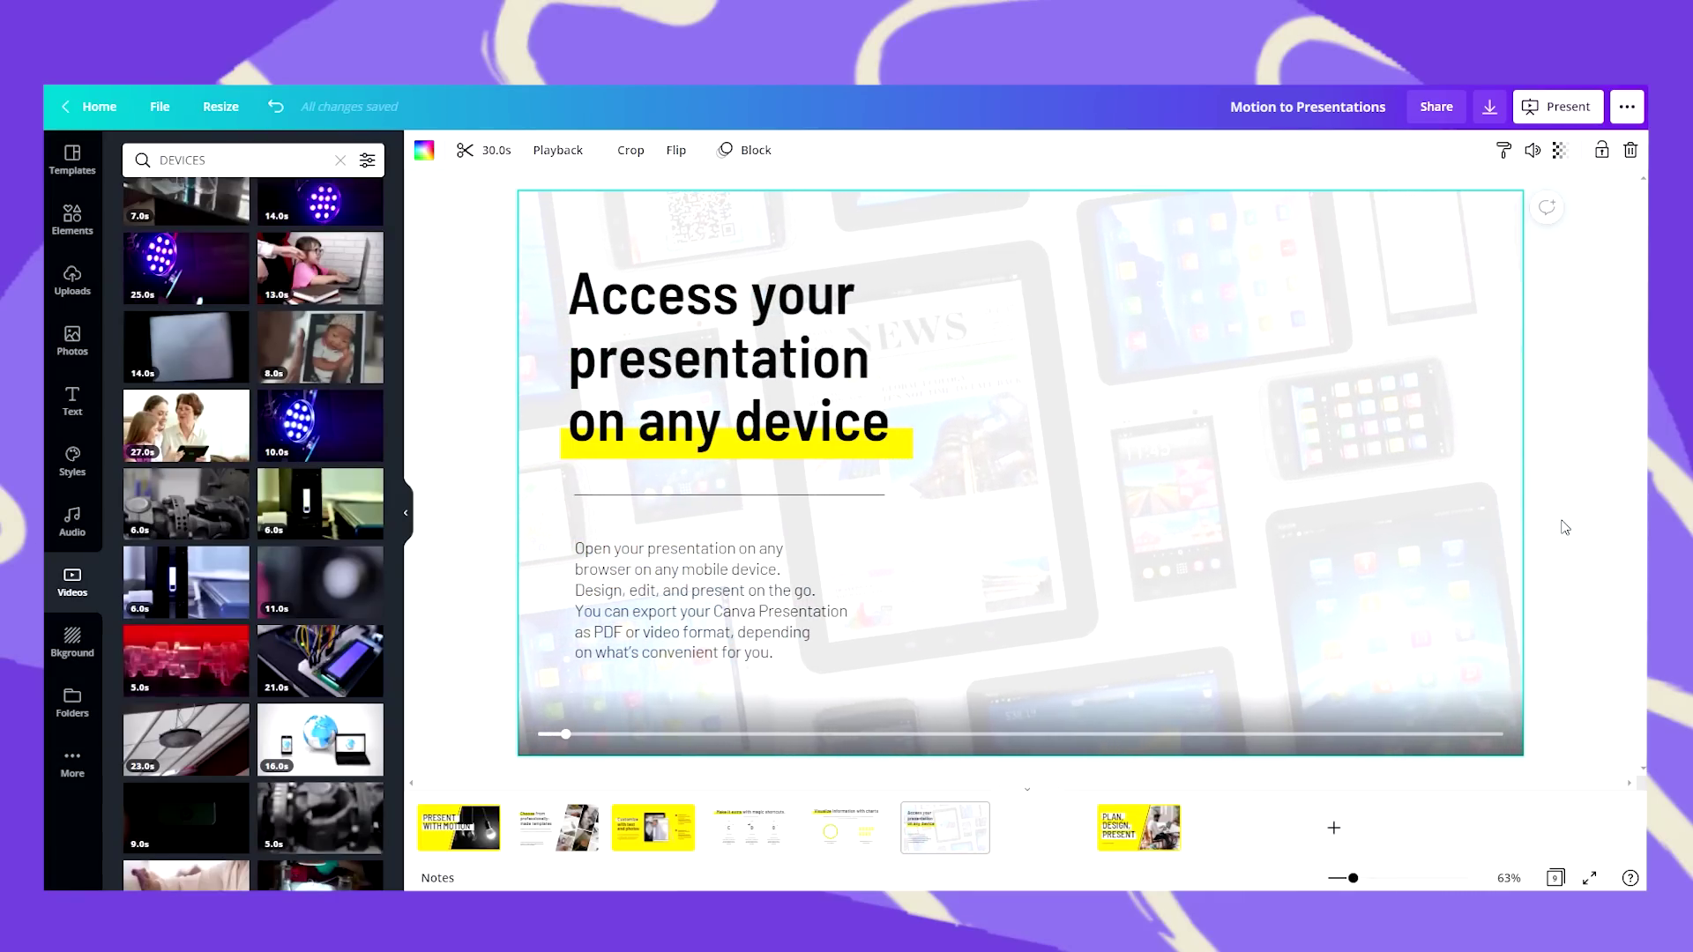